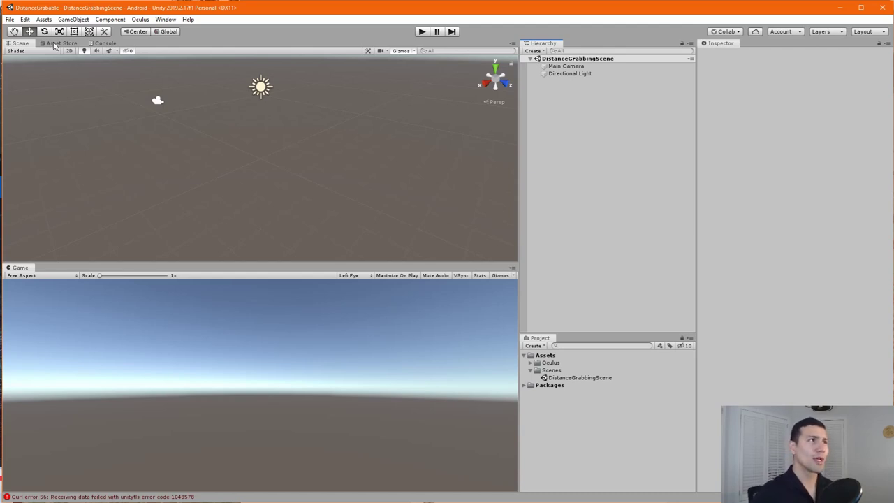
- Search the Asset Store for 'office pack', show only free assets, and open the Low Poly Office Pack page
{"action": "left_click", "coordinate": [60, 43]}
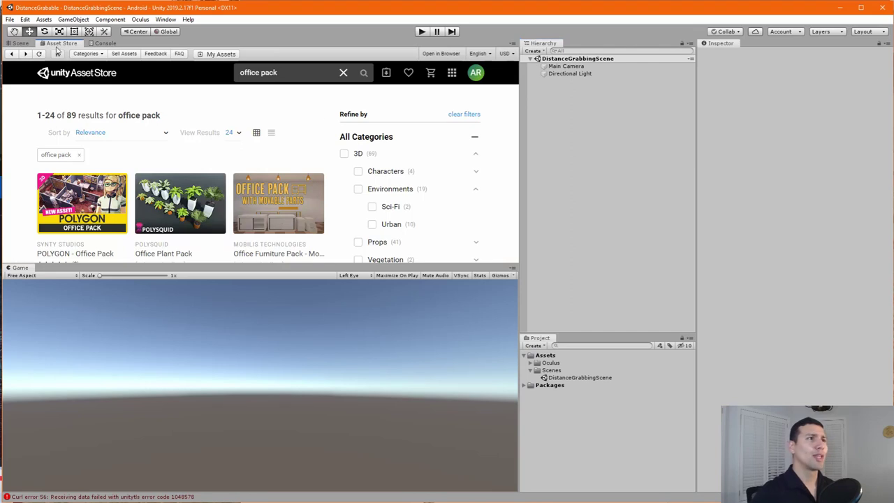
{"action": "left_click", "coordinate": [296, 72]}
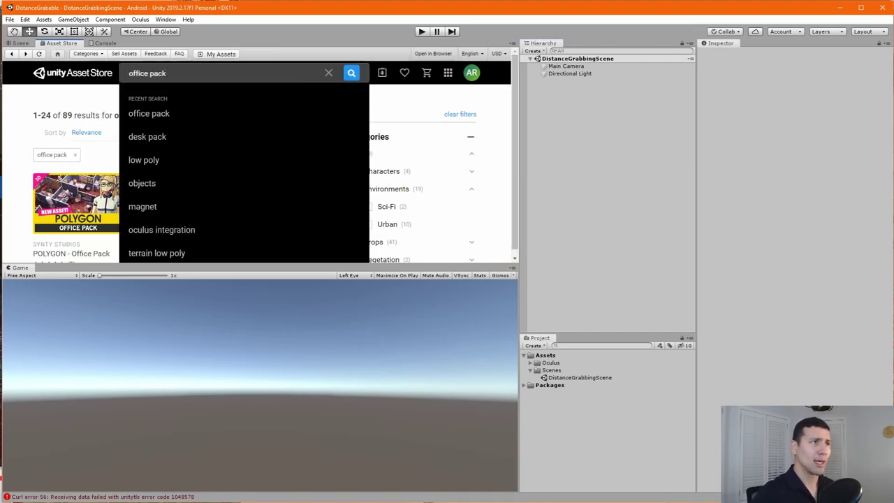
{"action": "left_click", "coordinate": [155, 116]}
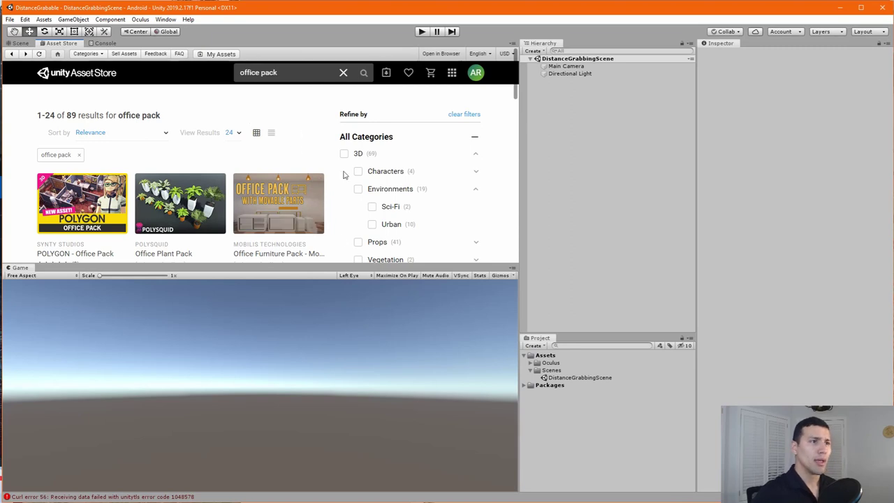
{"action": "left_click_drag", "start_coordinate": [323, 269], "coordinate": [327, 343]}
{"action": "scroll", "coordinate": [379, 238], "scroll_direction": "down", "scroll_amount": 3}
{"action": "scroll", "coordinate": [339, 231], "scroll_direction": "up", "scroll_amount": 2}
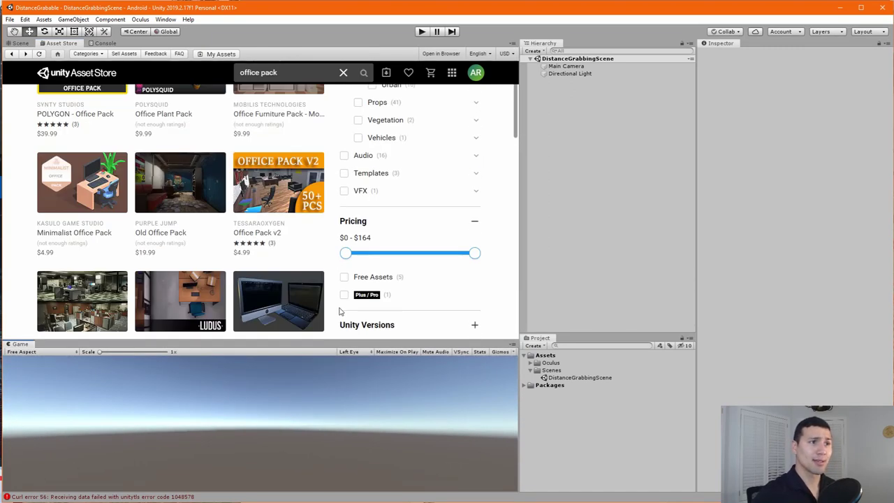
{"action": "left_click", "coordinate": [345, 277]}
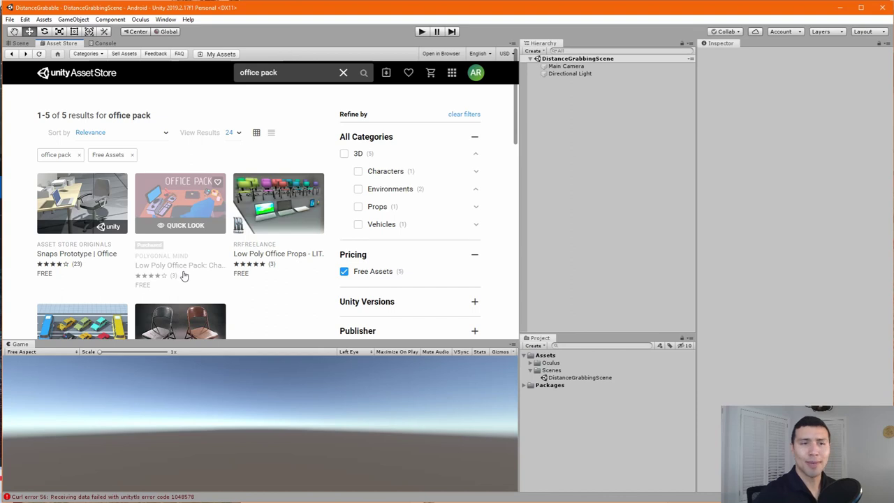
{"action": "left_click", "coordinate": [196, 212]}
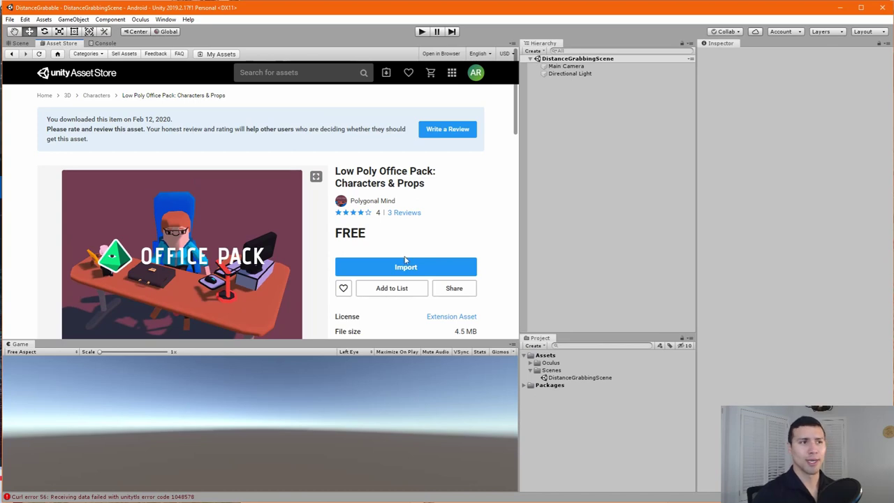
- Import all files of the Low Poly Office Pack, then go back to the Scene view
{"action": "left_click", "coordinate": [406, 266]}
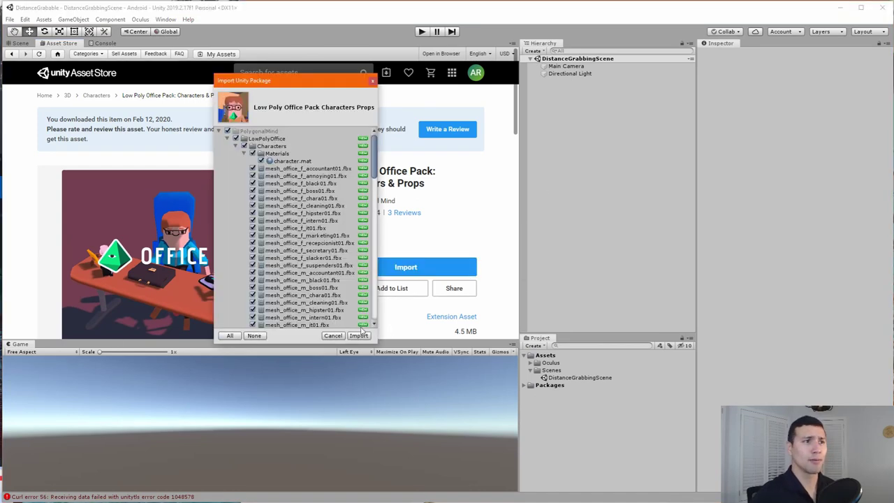
{"action": "scroll", "coordinate": [339, 198], "scroll_direction": "down", "scroll_amount": 10}
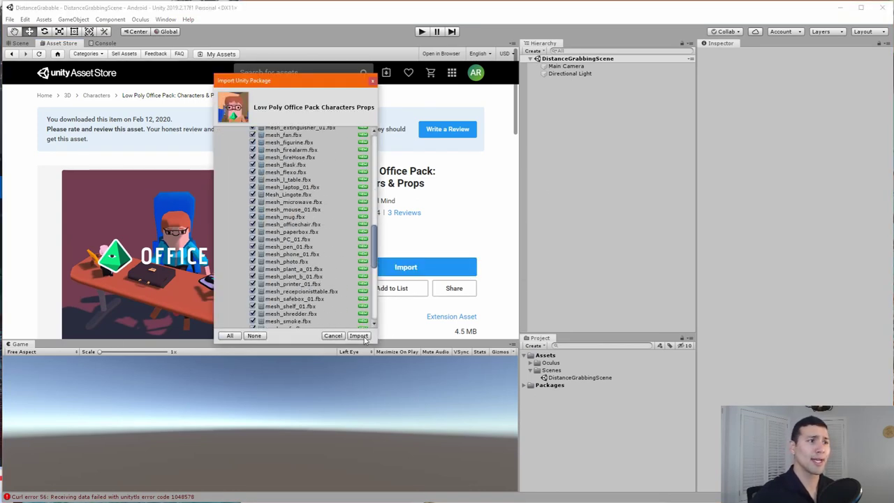
{"action": "left_click", "coordinate": [359, 336]}
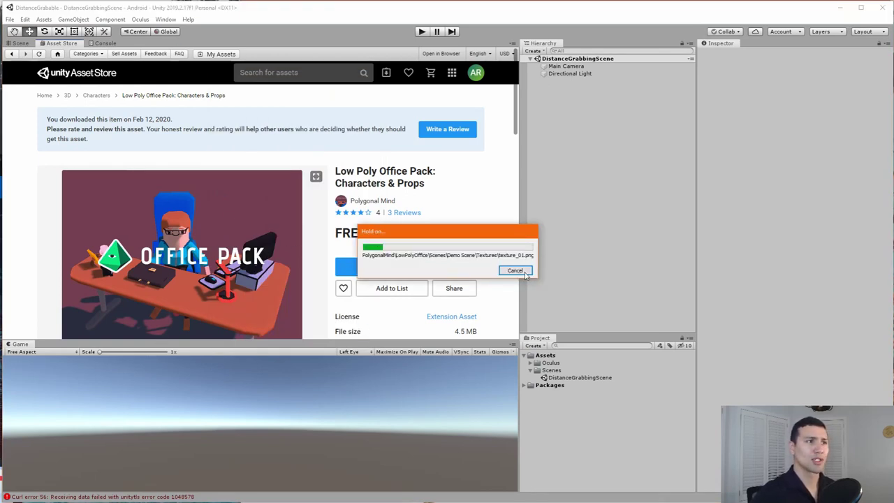
{"action": "left_click", "coordinate": [21, 44]}
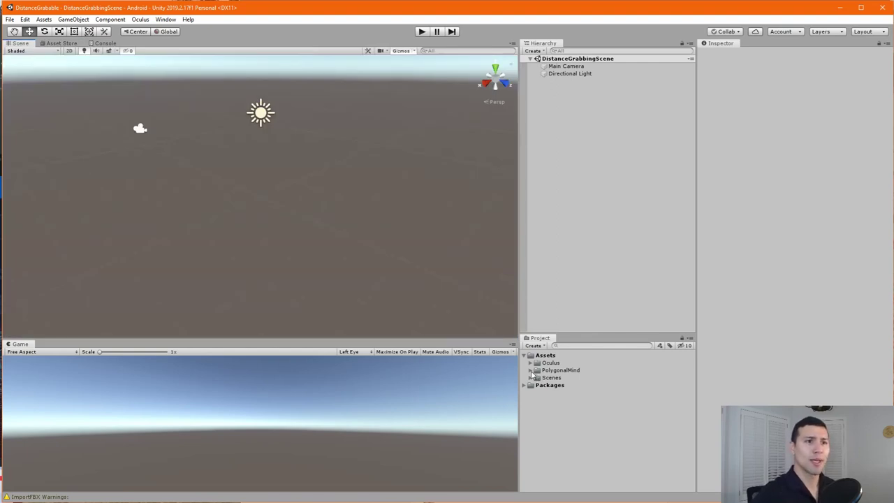
- Open DemoScene from PolygonalMind > LowPolyOffice > Scenes > Demo Scene
{"action": "left_click", "coordinate": [531, 370]}
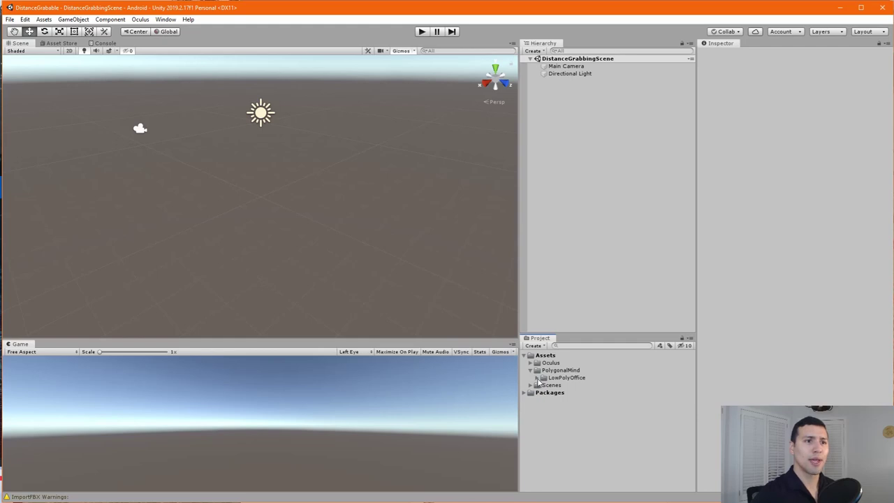
{"action": "left_click", "coordinate": [537, 377]}
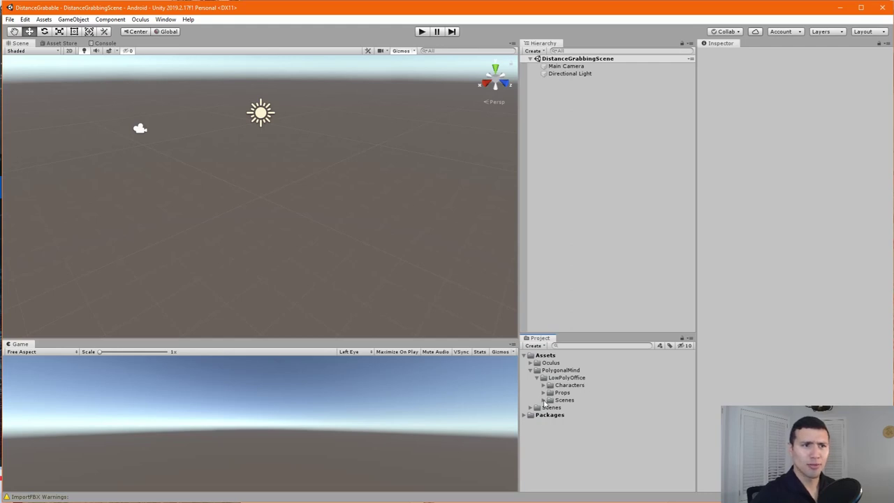
{"action": "left_click", "coordinate": [543, 401]}
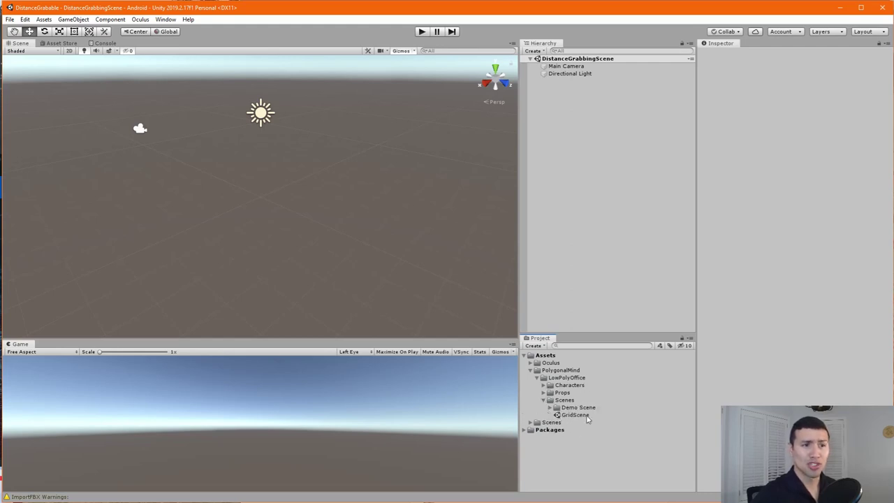
{"action": "left_click", "coordinate": [550, 408]}
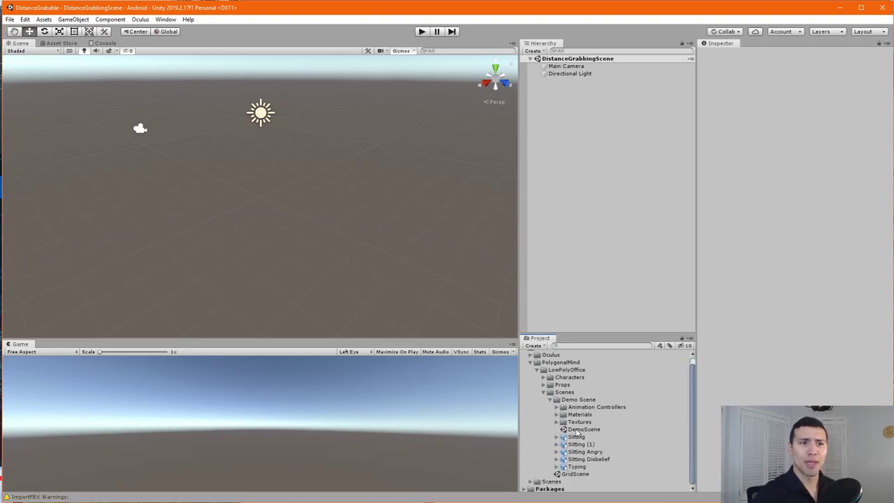
{"action": "double_click", "coordinate": [577, 430]}
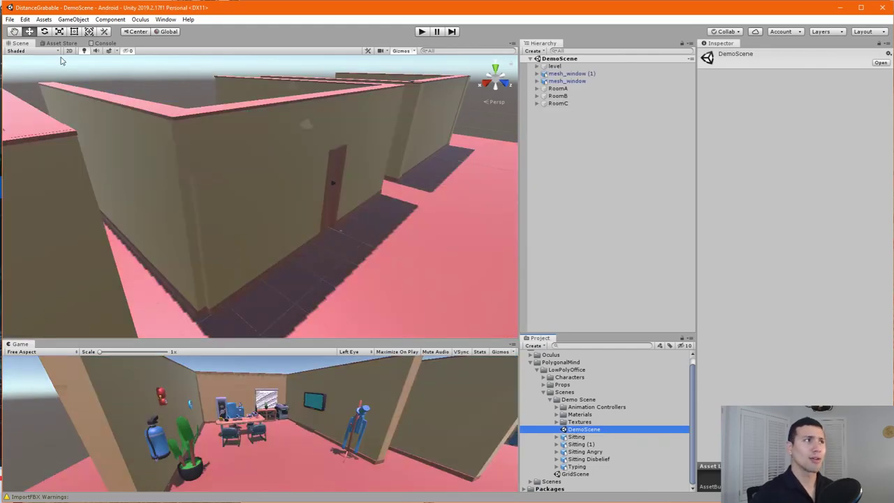
{"action": "scroll", "coordinate": [273, 214], "scroll_direction": "down", "scroll_amount": 10}
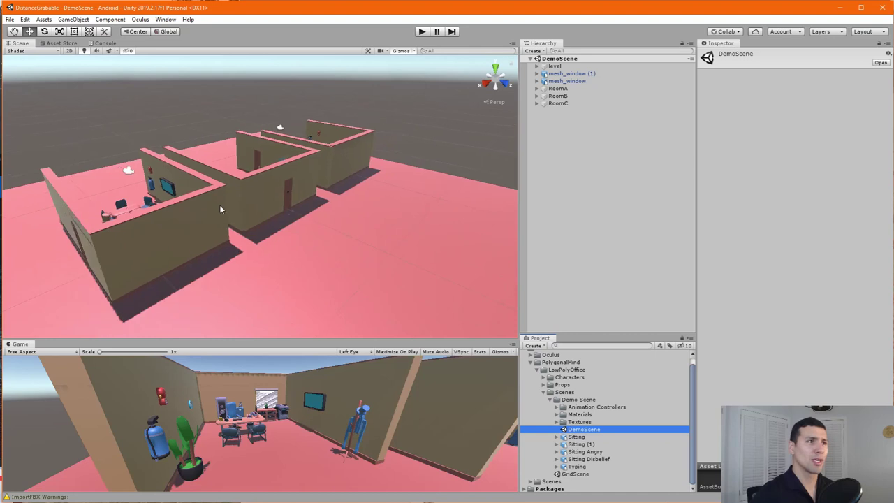
{"action": "mouse_move", "coordinate": [219, 205]}
{"action": "right_mouse_down"}
{"action": "mouse_move", "coordinate": [233, 176]}
{"action": "mouse_move", "coordinate": [194, 194]}
{"action": "mouse_move", "coordinate": [297, 213]}
{"action": "mouse_move", "coordinate": [289, 201]}
{"action": "mouse_move", "coordinate": [159, 181]}
{"action": "mouse_move", "coordinate": [159, 162]}
{"action": "mouse_move", "coordinate": [189, 232]}
{"action": "mouse_move", "coordinate": [121, 202]}
{"action": "mouse_move", "coordinate": [235, 200]}
{"action": "mouse_move", "coordinate": [216, 210]}
{"action": "right_mouse_up"}
{"action": "scroll", "coordinate": [187, 229], "scroll_direction": "up", "scroll_amount": 4}
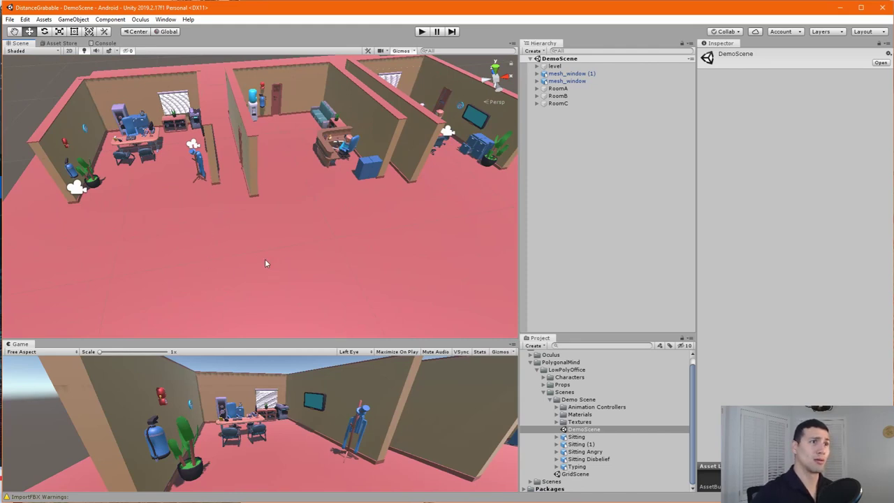
- Change the floor's Wood material albedo from reddish brown to light grey D7D7D7
{"action": "left_click", "coordinate": [239, 235]}
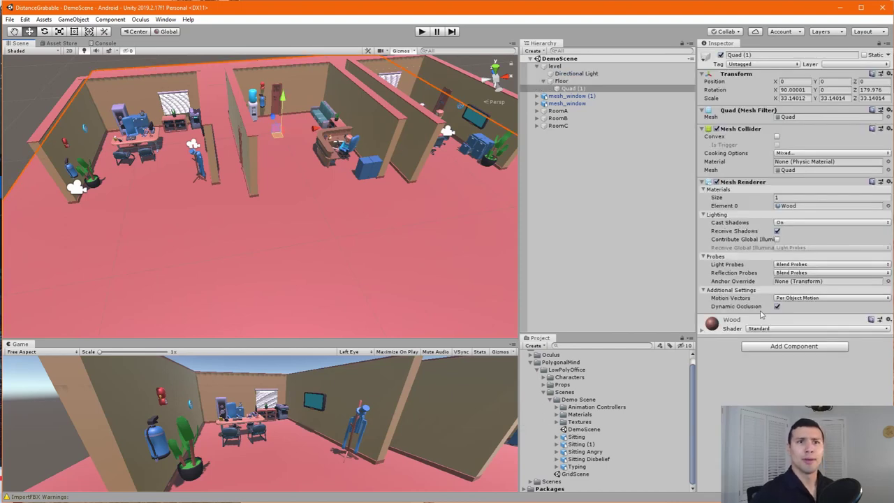
{"action": "left_click", "coordinate": [702, 331]}
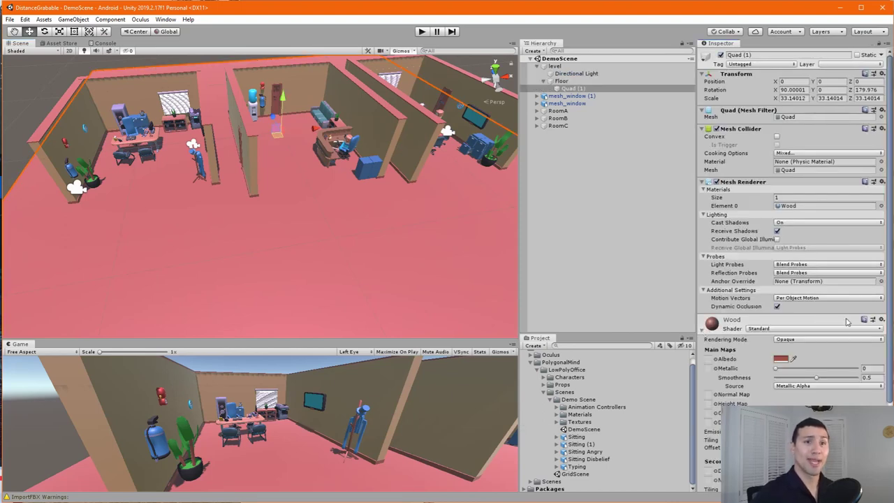
{"action": "left_click", "coordinate": [780, 358]}
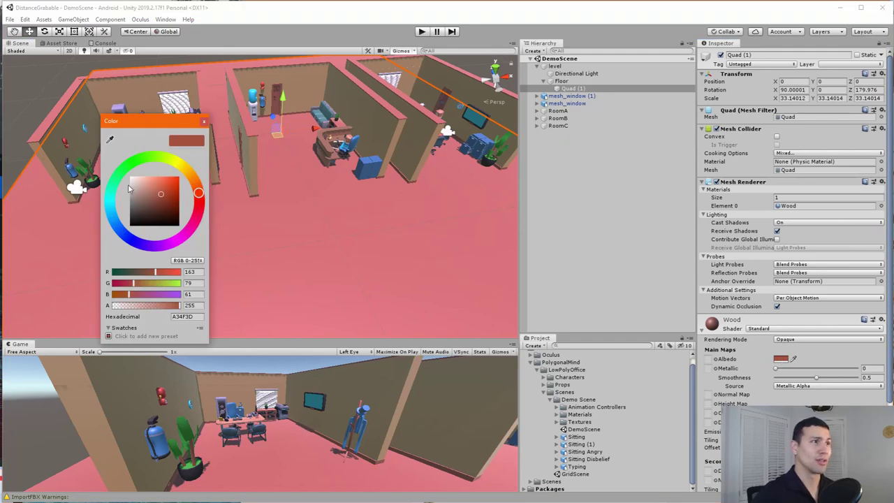
{"action": "left_click_drag", "start_coordinate": [144, 190], "coordinate": [129, 186]}
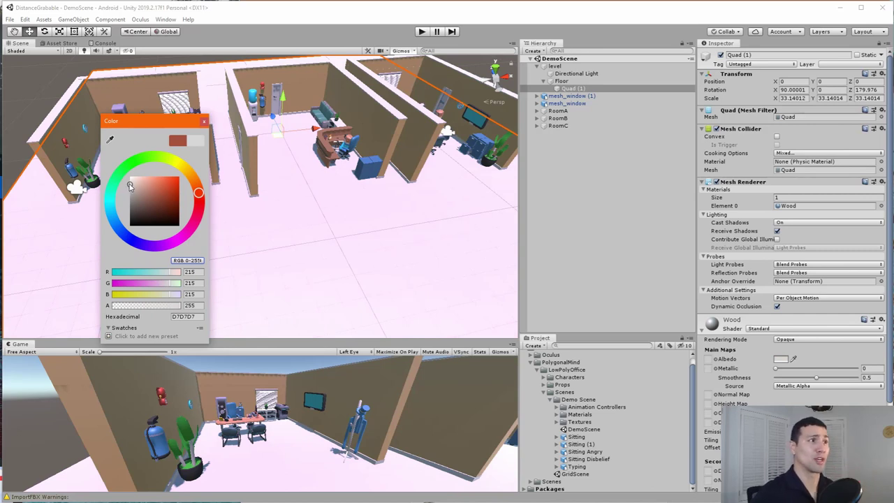
{"action": "left_click", "coordinate": [205, 122]}
{"action": "right_click_drag", "start_coordinate": [205, 123], "coordinate": [140, 186]}
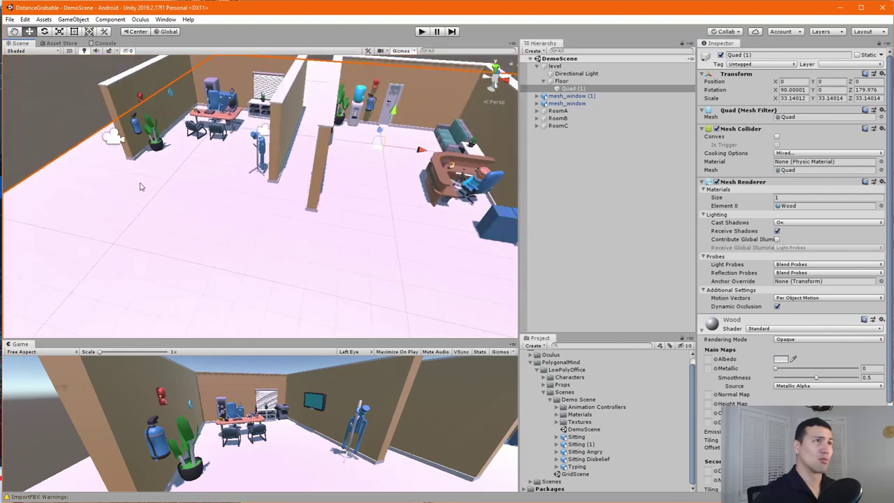
{"action": "scroll", "coordinate": [148, 175], "scroll_direction": "down", "scroll_amount": 5}
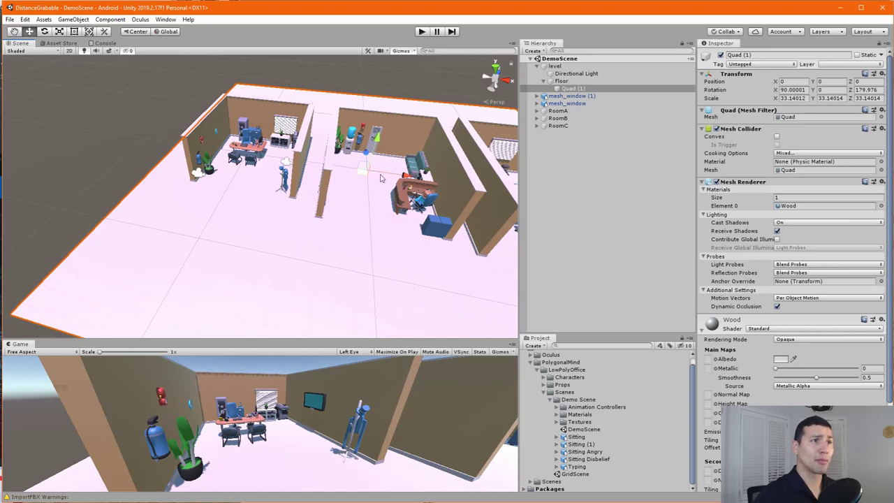
{"action": "scroll", "coordinate": [478, 222], "scroll_direction": "down", "scroll_amount": 3}
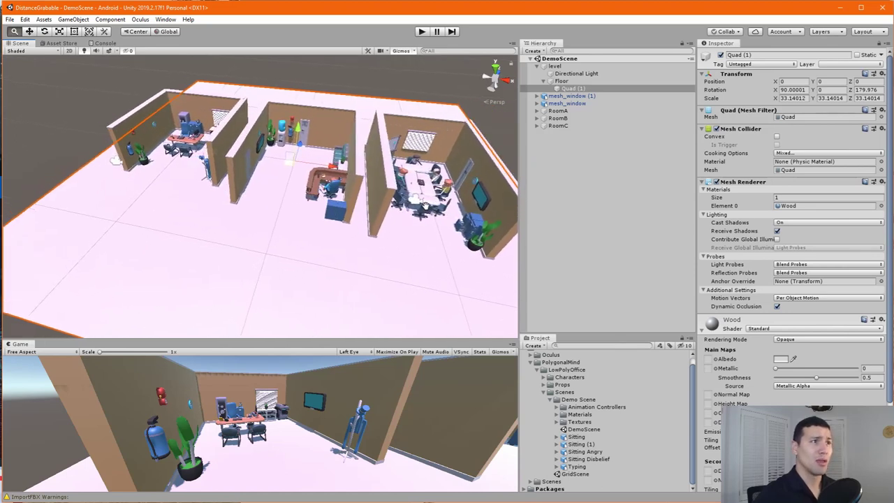
{"action": "left_click", "coordinate": [578, 50]}
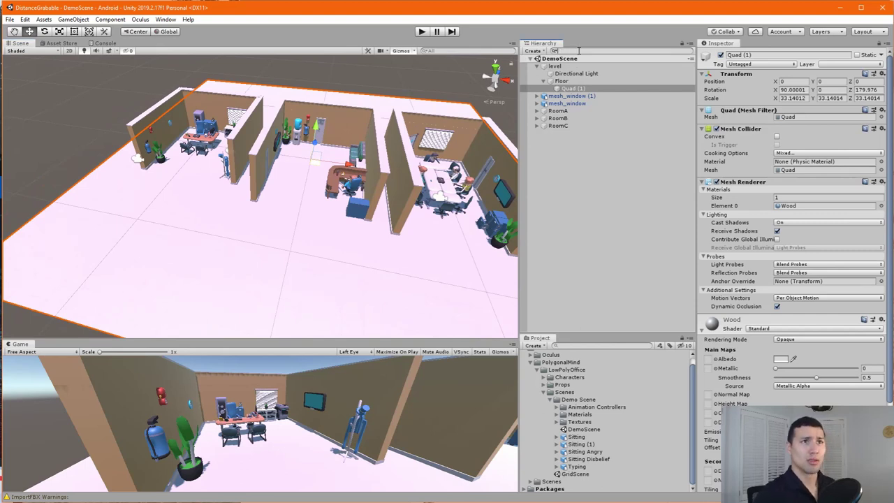
- Filter the Hierarchy for 'camera' and delete the three leftover cameras
{"action": "type", "text": "camera"}
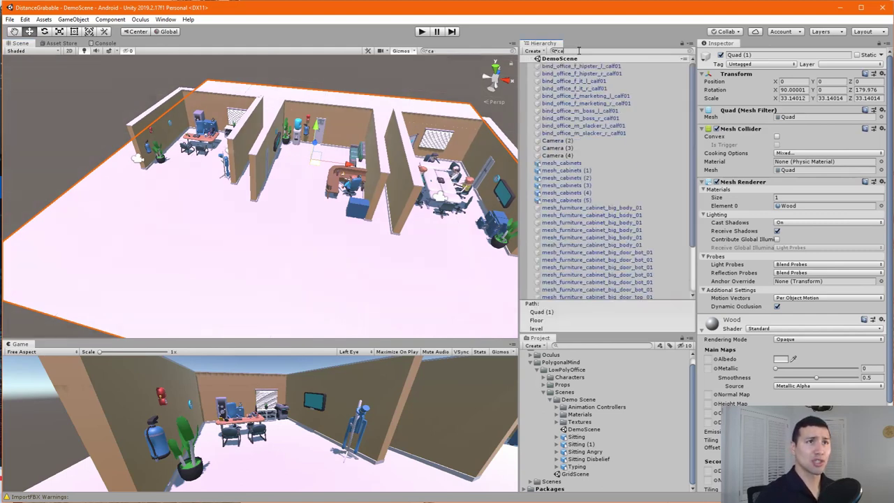
{"action": "left_click", "coordinate": [557, 66]}
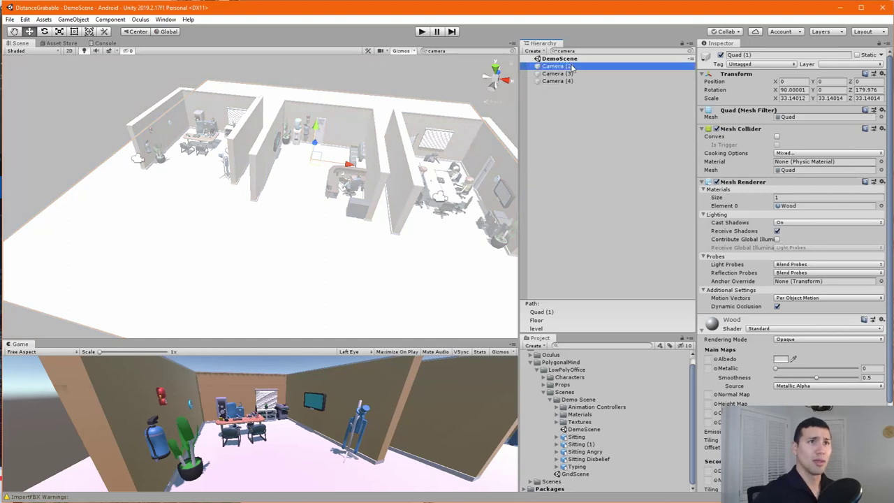
{"action": "left_click", "coordinate": [569, 81], "text": "shift"}
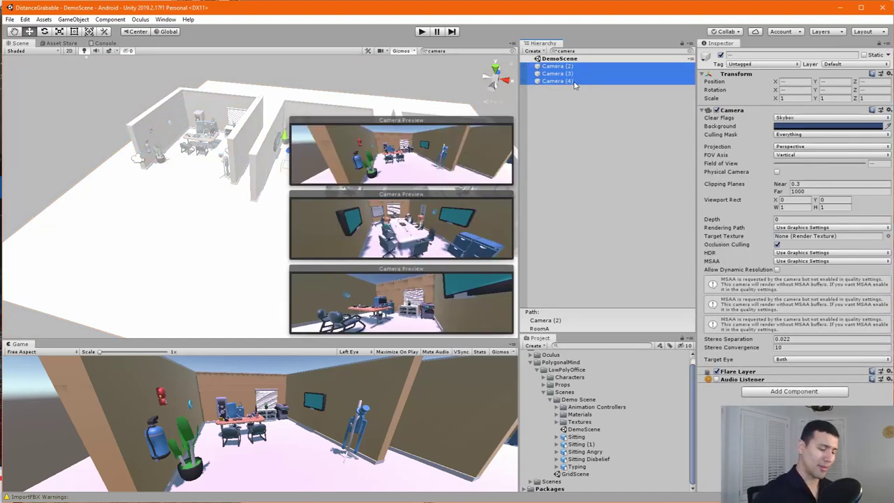
{"action": "key", "text": "Delete"}
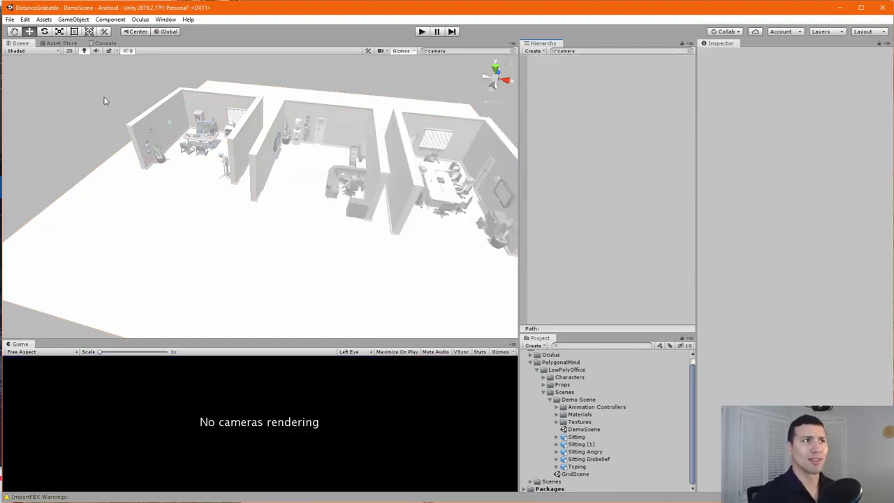
- Clear the camera filter, view the offices from the front, and collapse the PolygonalMind folder
{"action": "left_click", "coordinate": [296, 265]}
{"action": "scroll", "coordinate": [327, 199], "scroll_direction": "down", "scroll_amount": 5}
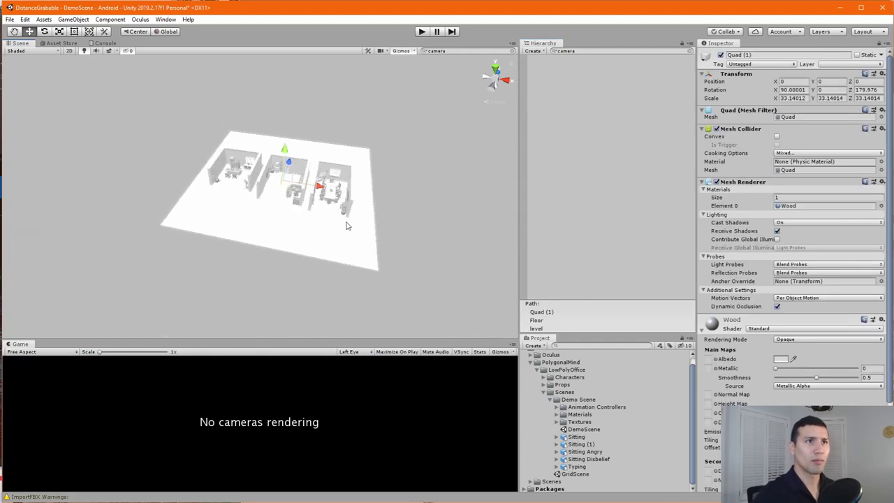
{"action": "left_click", "coordinate": [566, 51]}
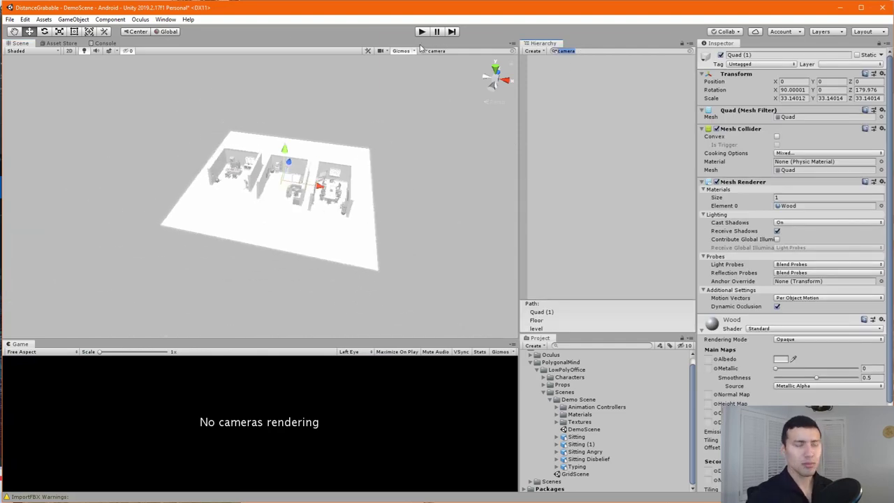
{"action": "key", "text": "BackSpace"}
{"action": "scroll", "coordinate": [294, 209], "scroll_direction": "up", "scroll_amount": 4}
{"action": "scroll", "coordinate": [307, 183], "scroll_direction": "up", "scroll_amount": 2}
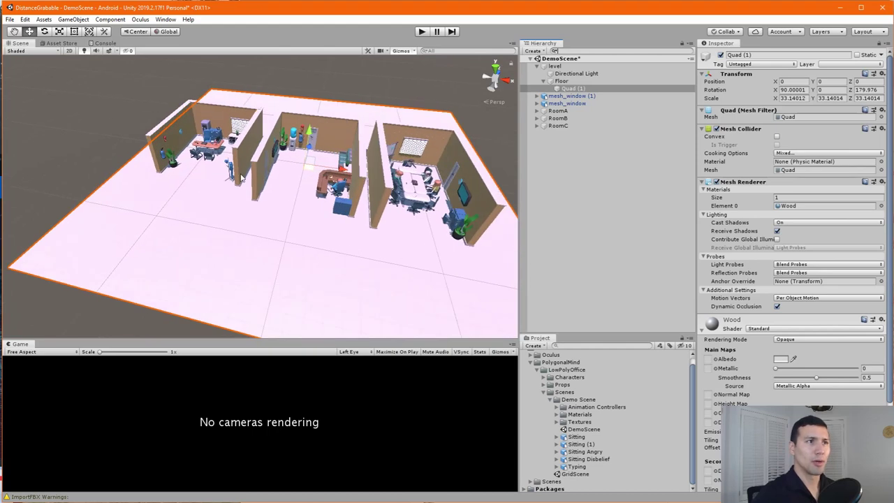
{"action": "scroll", "coordinate": [421, 140], "scroll_direction": "up", "scroll_amount": 3}
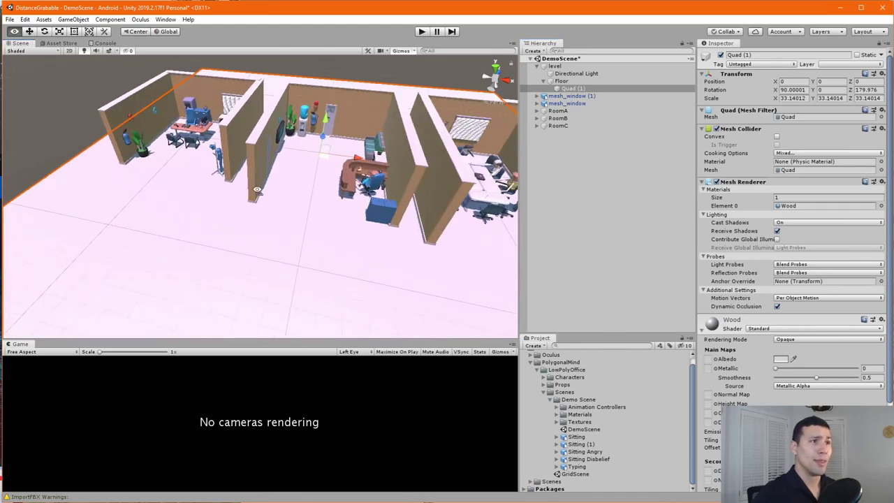
{"action": "left_click_drag", "start_coordinate": [307, 183], "coordinate": [279, 185], "text": "alt"}
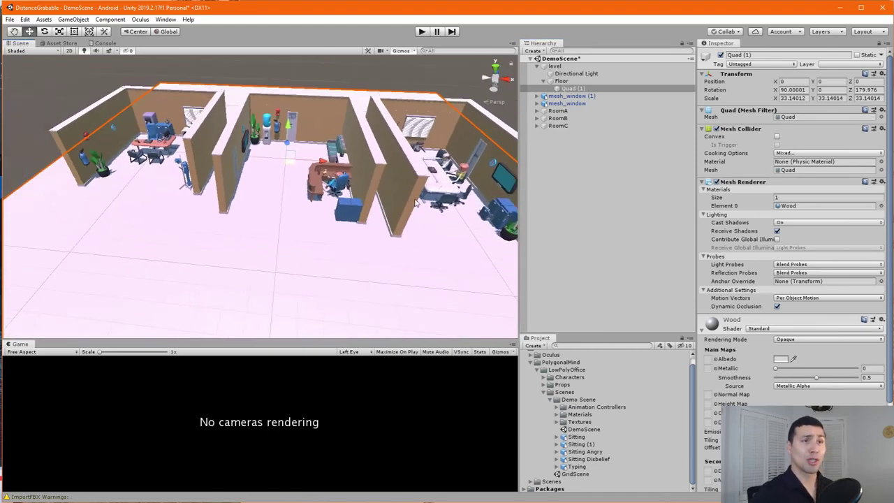
{"action": "scroll", "coordinate": [530, 387], "scroll_direction": "up", "scroll_amount": 1}
{"action": "left_click", "coordinate": [536, 370]}
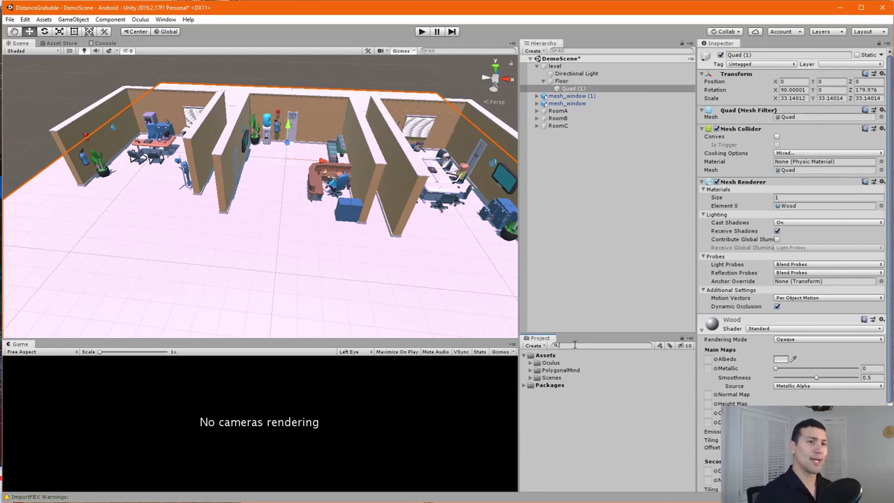
- Search the Project for 'VR' and add the OVRPlayerController prefab to the scene
{"action": "type", "text": "VRplayer"}
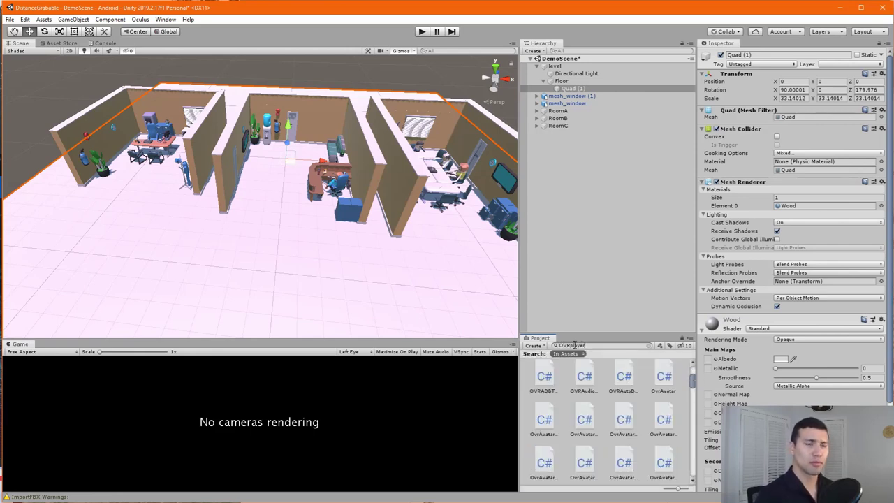
{"action": "left_click", "coordinate": [544, 380]}
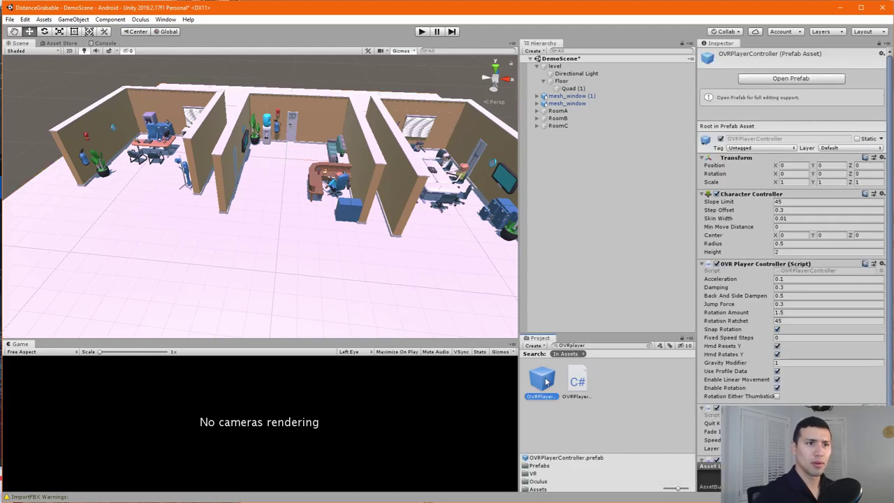
{"action": "left_click_drag", "start_coordinate": [543, 379], "coordinate": [579, 175]}
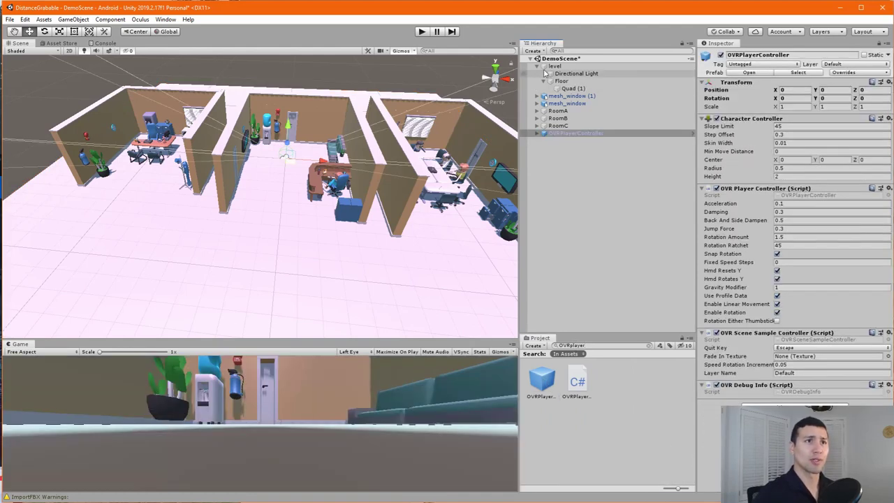
{"action": "left_click", "coordinate": [538, 66]}
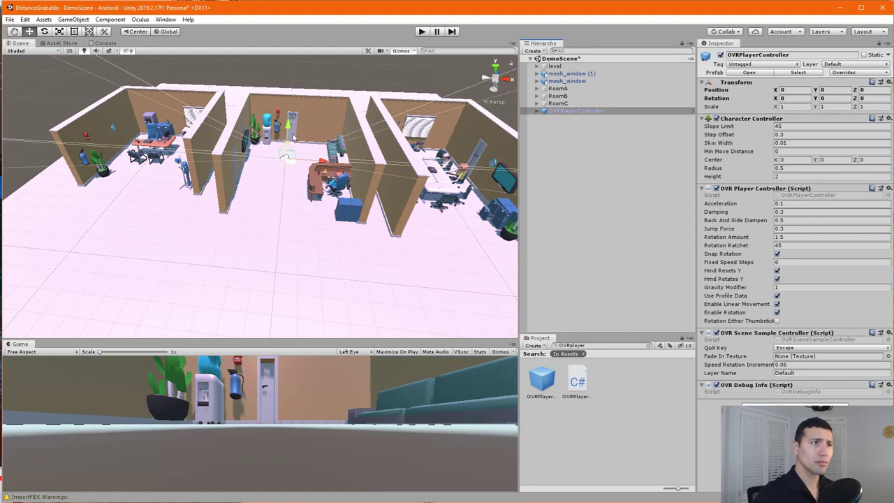
- Move the OVRPlayerController into the left office, RoomA, near the desk chairs
{"action": "mouse_move", "coordinate": [293, 138]}
{"action": "left_mouse_down", "text": "alt"}
{"action": "mouse_move", "coordinate": [286, 181]}
{"action": "mouse_move", "coordinate": [292, 140]}
{"action": "left_mouse_up", "text": "alt"}
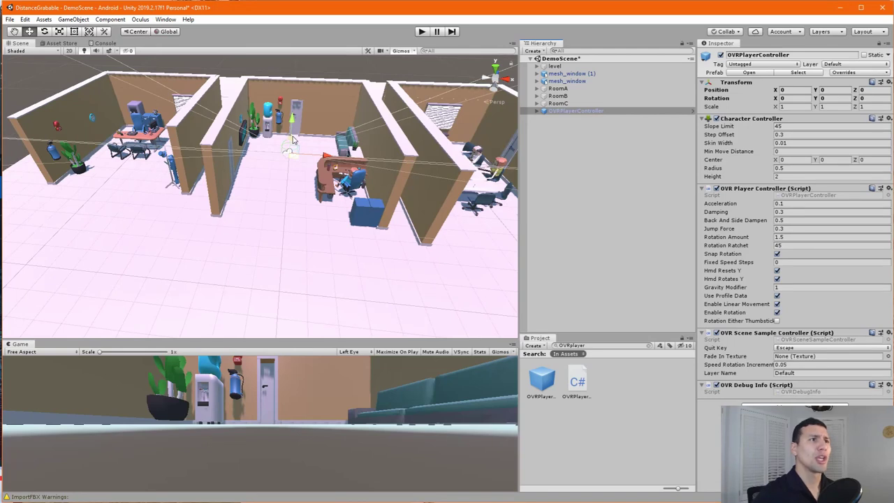
{"action": "left_click_drag", "start_coordinate": [293, 140], "coordinate": [283, 241]}
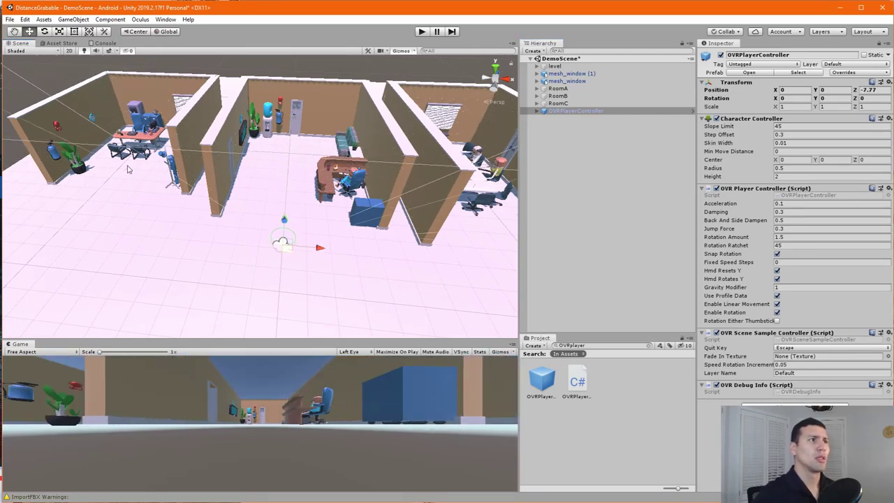
{"action": "left_click", "coordinate": [558, 90]}
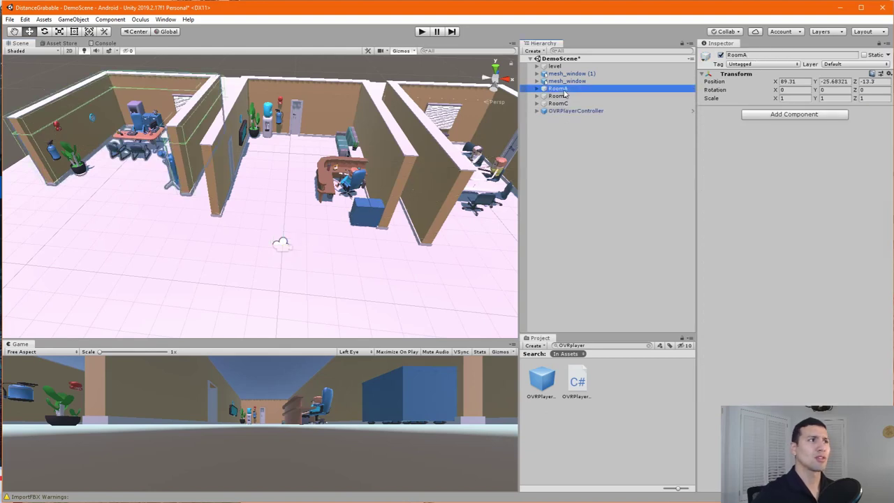
{"action": "scroll", "coordinate": [129, 168], "scroll_direction": "down", "scroll_amount": 5}
{"action": "scroll", "coordinate": [129, 171], "scroll_direction": "up", "scroll_amount": 4}
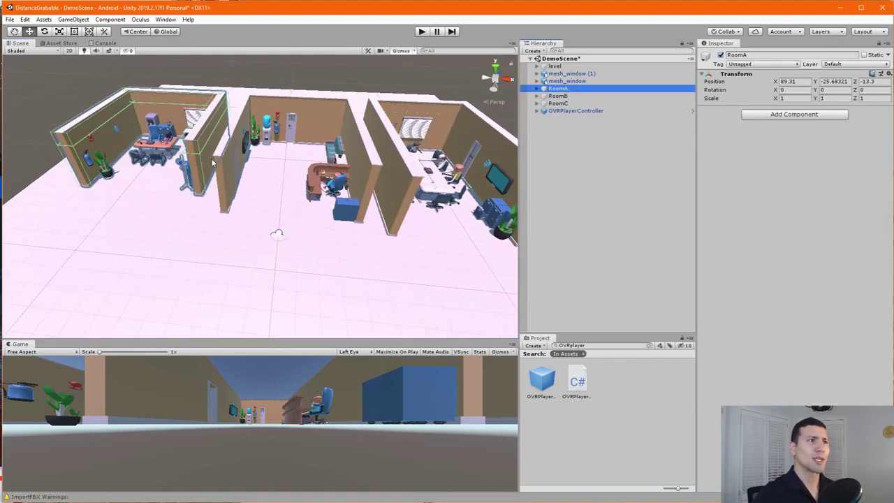
{"action": "scroll", "coordinate": [213, 162], "scroll_direction": "up", "scroll_amount": 1}
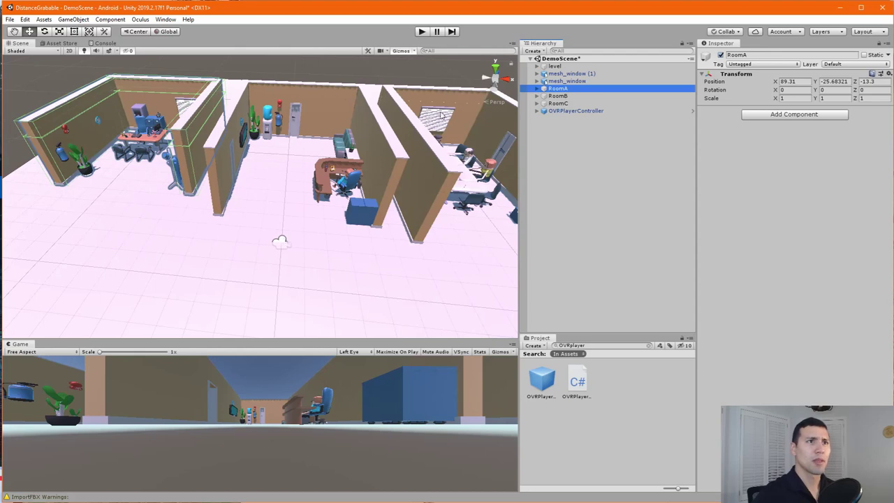
{"action": "left_click", "coordinate": [566, 111]}
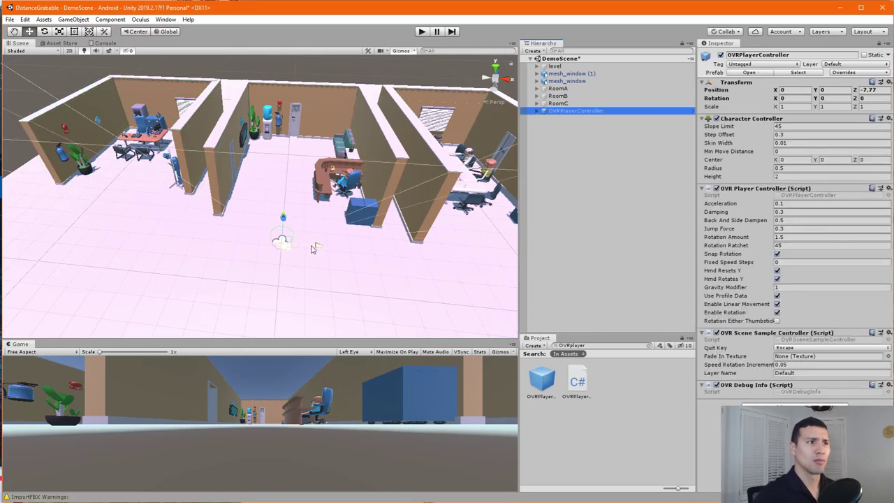
{"action": "left_click_drag", "start_coordinate": [313, 249], "coordinate": [143, 155]}
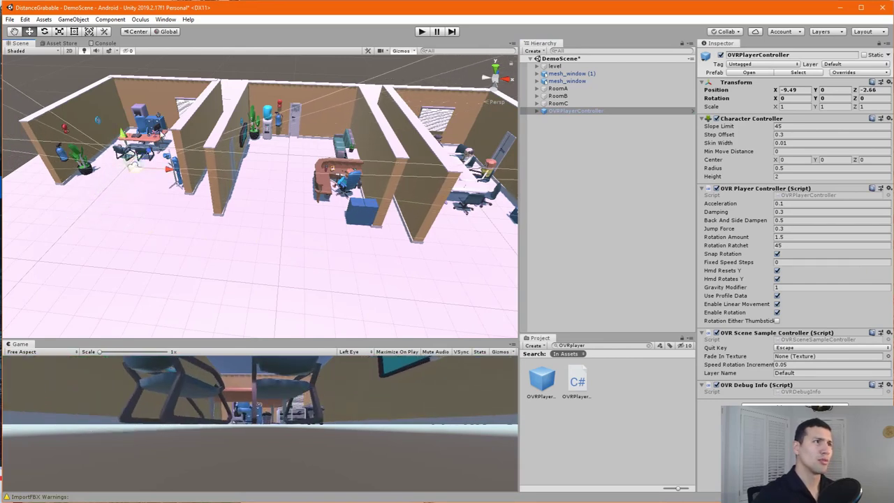
- Zoom into the offices and select the briefcase on the desk
{"action": "right_click_drag", "start_coordinate": [131, 165], "coordinate": [318, 230]}
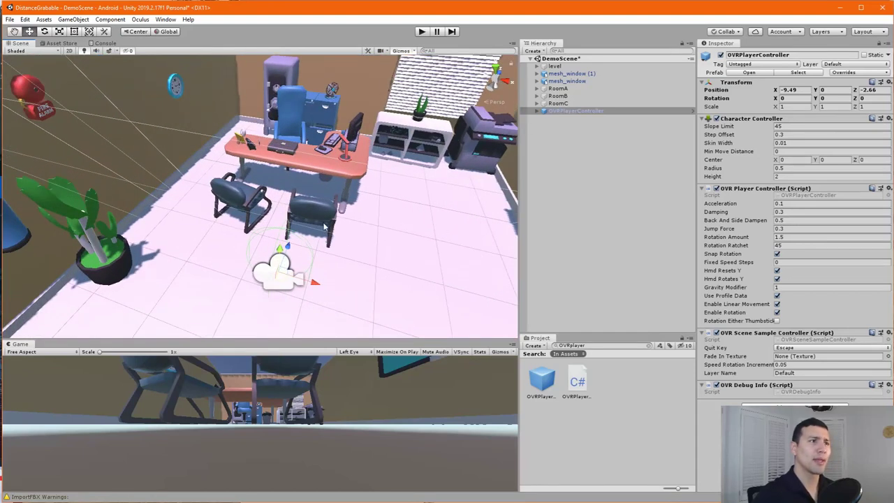
{"action": "scroll", "coordinate": [323, 225], "scroll_direction": "down", "scroll_amount": 3}
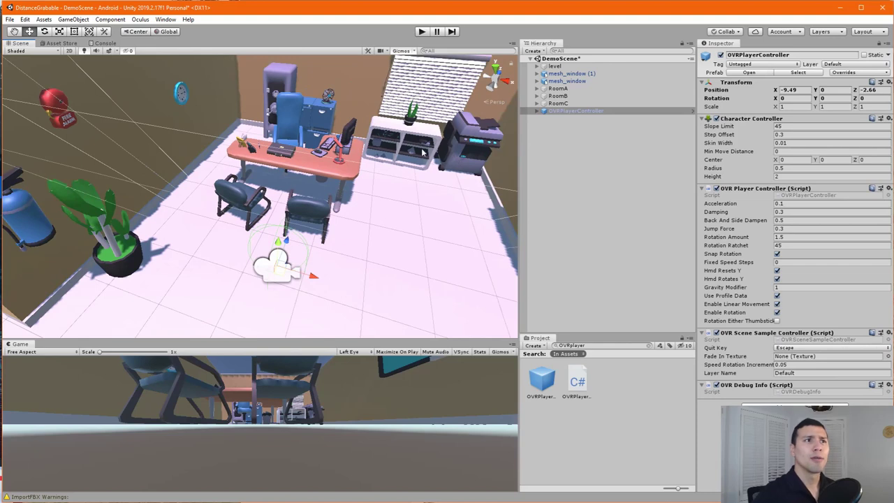
{"action": "scroll", "coordinate": [276, 157], "scroll_direction": "up", "scroll_amount": 2}
{"action": "scroll", "coordinate": [273, 157], "scroll_direction": "up", "scroll_amount": 2}
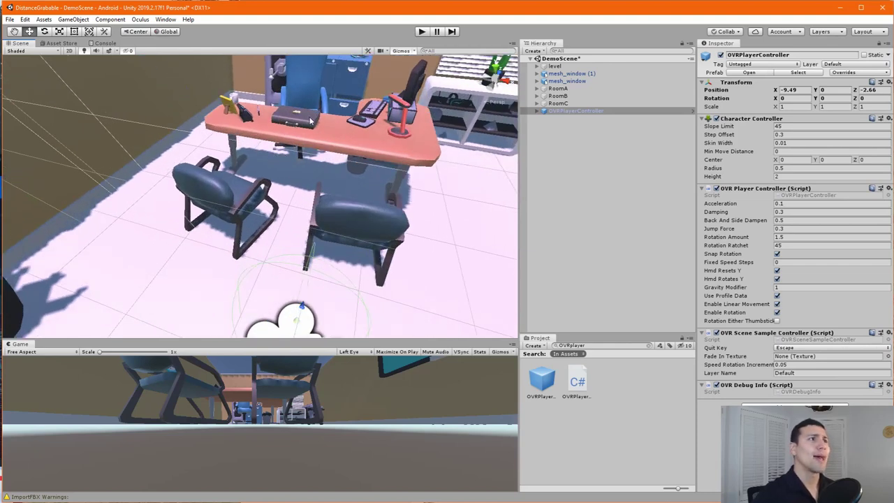
{"action": "left_click", "coordinate": [307, 119]}
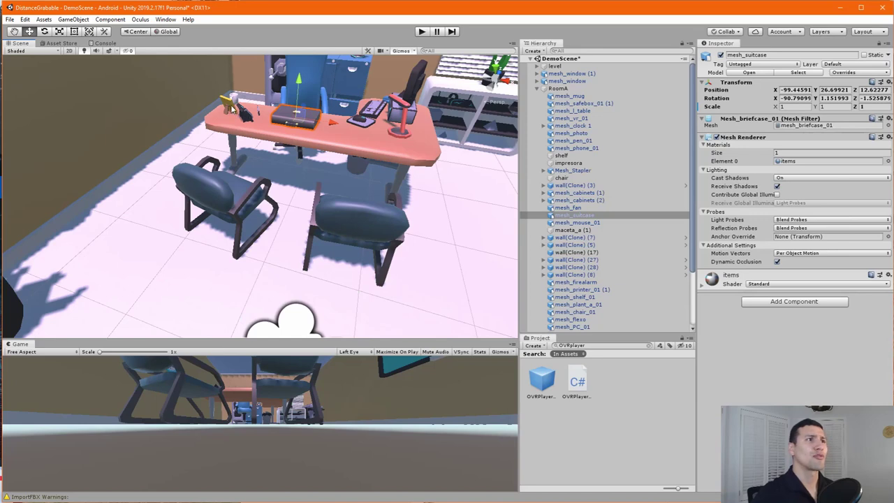
{"action": "scroll", "coordinate": [237, 109], "scroll_direction": "up", "scroll_amount": 2}
{"action": "scroll", "coordinate": [259, 92], "scroll_direction": "up", "scroll_amount": 2}
{"action": "scroll", "coordinate": [265, 95], "scroll_direction": "down", "scroll_amount": 2}
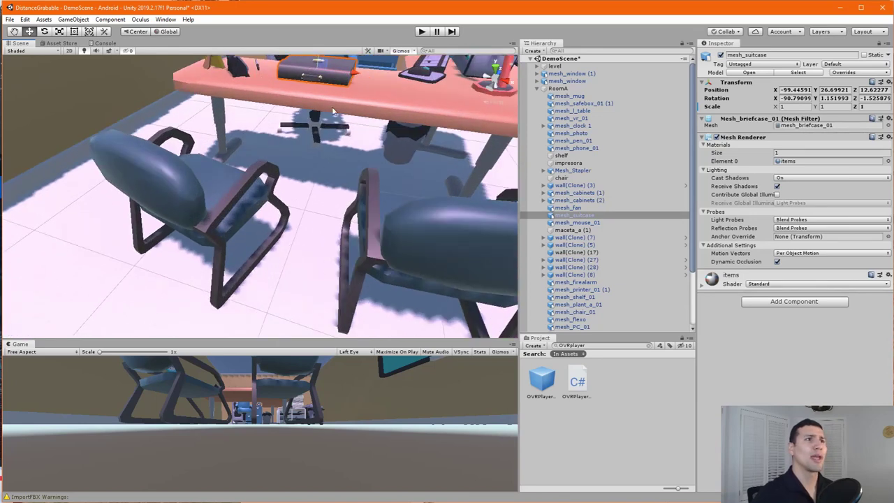
{"action": "scroll", "coordinate": [334, 112], "scroll_direction": "down", "scroll_amount": 3}
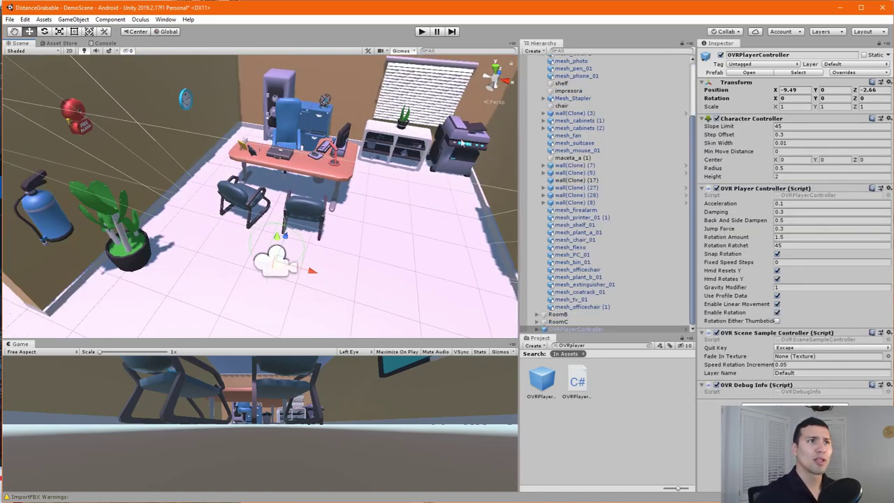
{"action": "scroll", "coordinate": [432, 150], "scroll_direction": "up", "scroll_amount": 3}
{"action": "scroll", "coordinate": [420, 148], "scroll_direction": "up", "scroll_amount": 2}
{"action": "scroll", "coordinate": [420, 148], "scroll_direction": "down", "scroll_amount": 5}
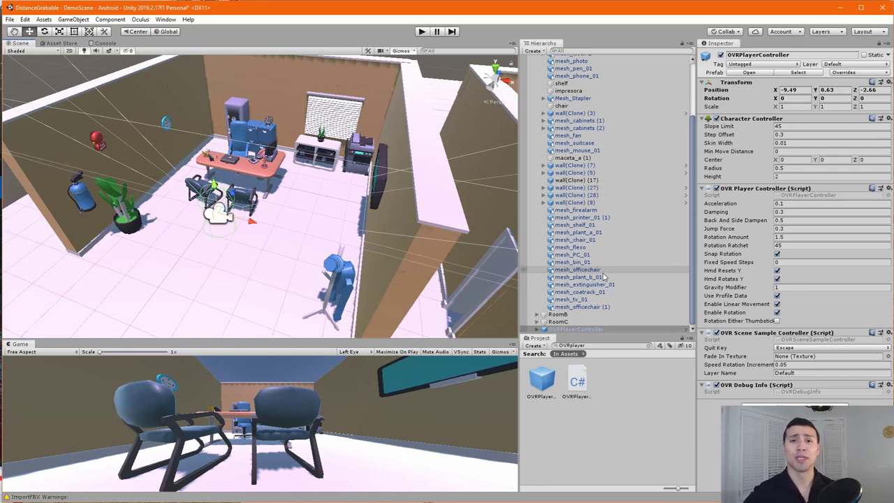
- Frame and expand the OVRPlayerController, then search the Project for 'distancegrab'
{"action": "double_click", "coordinate": [541, 328]}
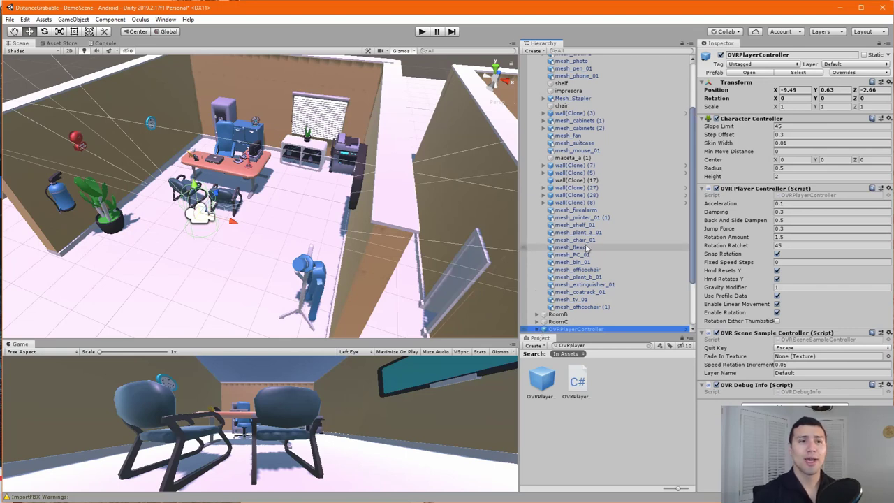
{"action": "key", "text": "Right"}
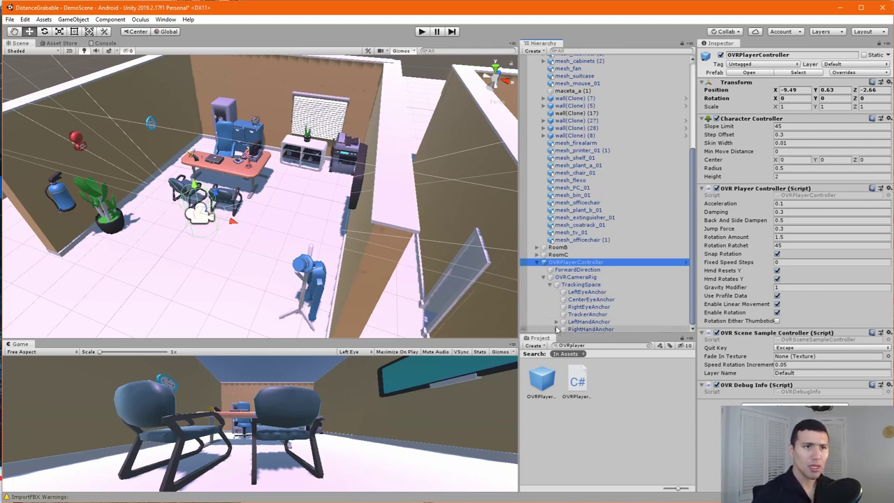
{"action": "left_click", "coordinate": [580, 346]}
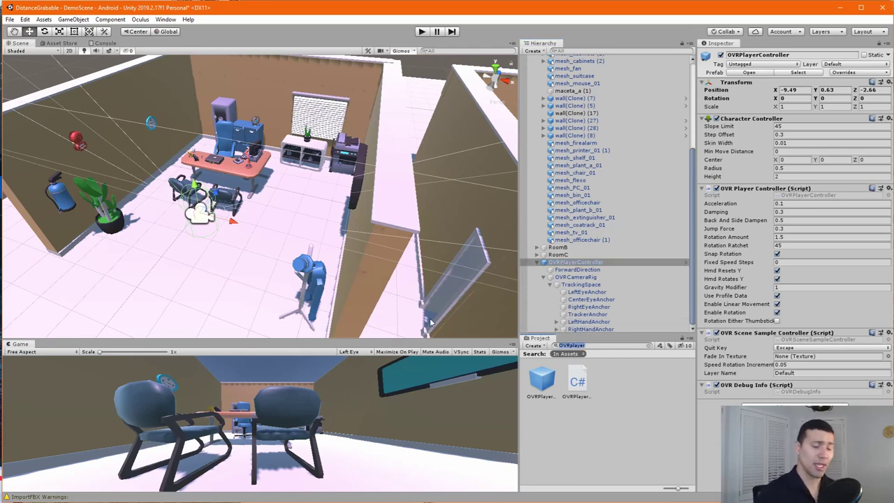
{"action": "key", "text": "BackSpace"}
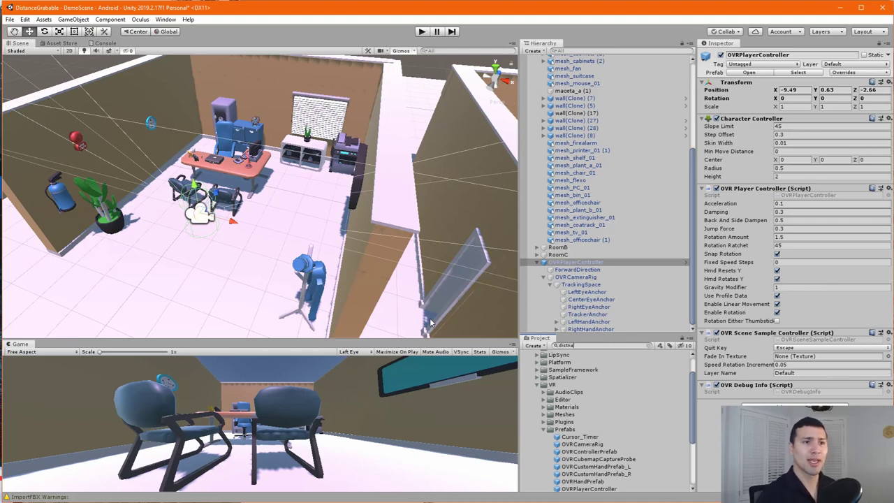
{"action": "type", "text": "distancegra"}
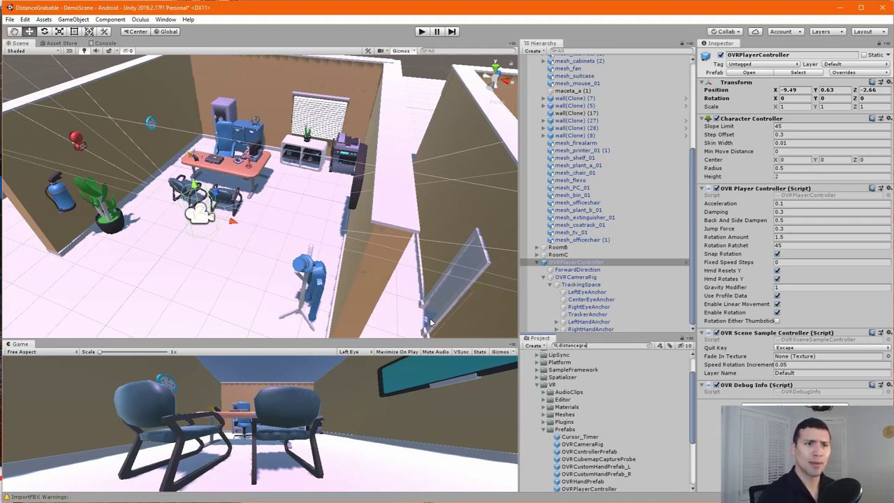
{"action": "type", "text": "b"}
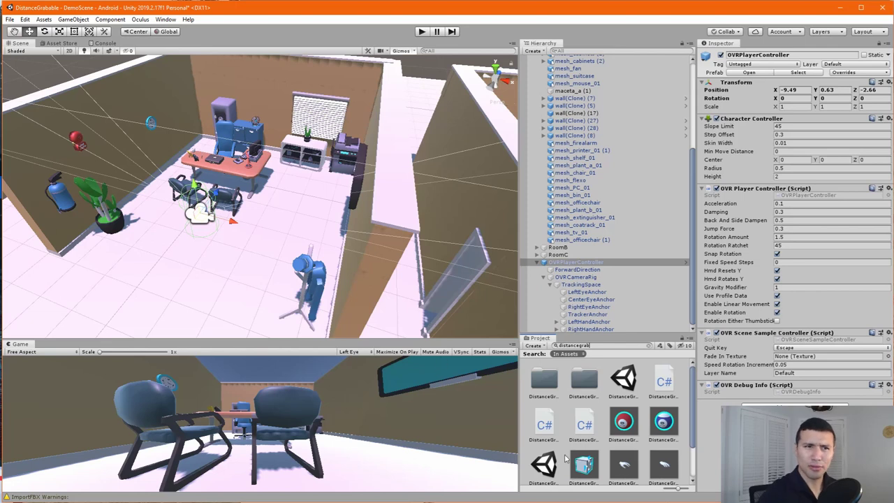
{"action": "scroll", "coordinate": [677, 422], "scroll_direction": "down", "scroll_amount": 1}
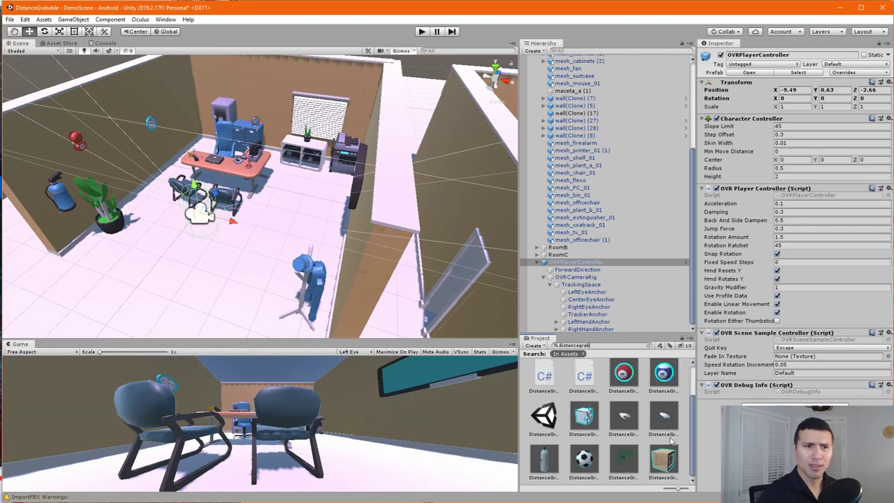
- Place the DistanceGrabHandLeft prefab under LeftHandAnchor
{"action": "left_click", "coordinate": [625, 423]}
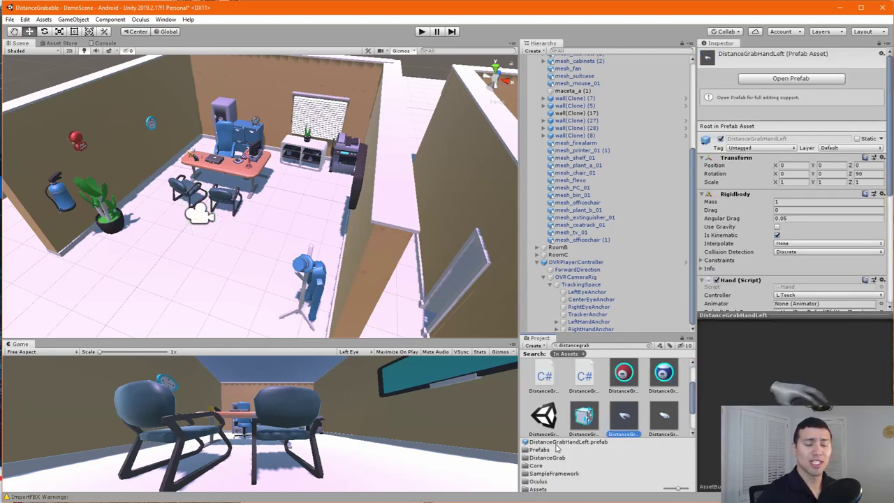
{"action": "scroll", "coordinate": [639, 423], "scroll_direction": "down", "scroll_amount": 1}
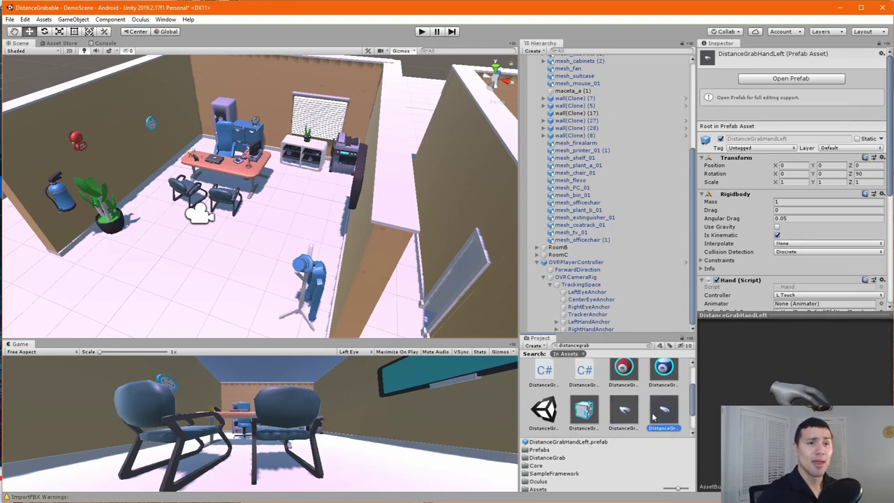
{"action": "left_click", "coordinate": [656, 417]}
{"action": "left_click", "coordinate": [627, 417]}
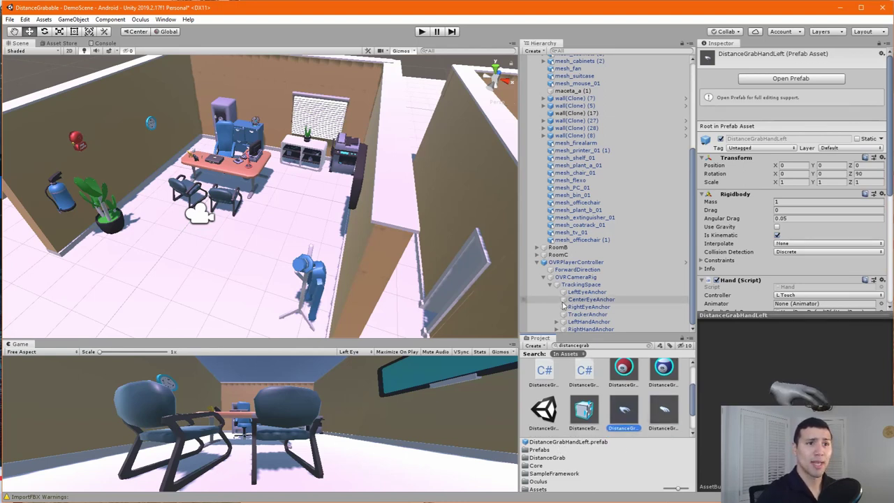
{"action": "left_click", "coordinate": [556, 322]}
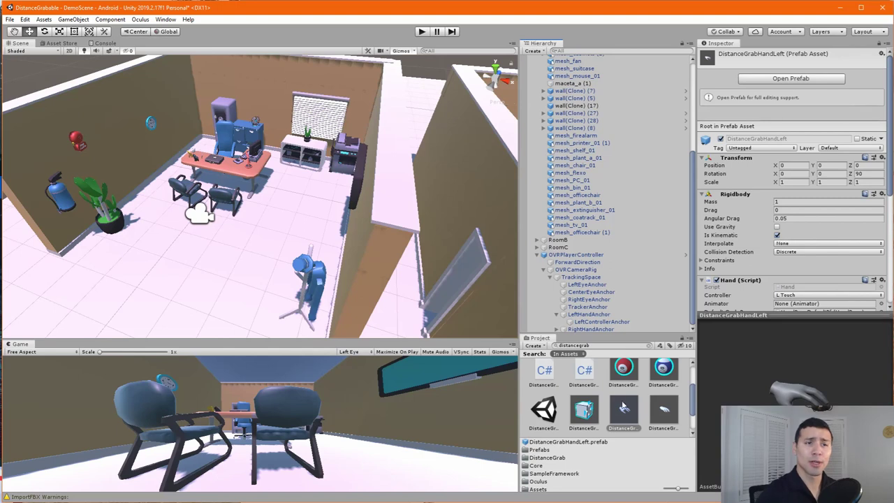
{"action": "left_click_drag", "start_coordinate": [623, 412], "coordinate": [598, 323]}
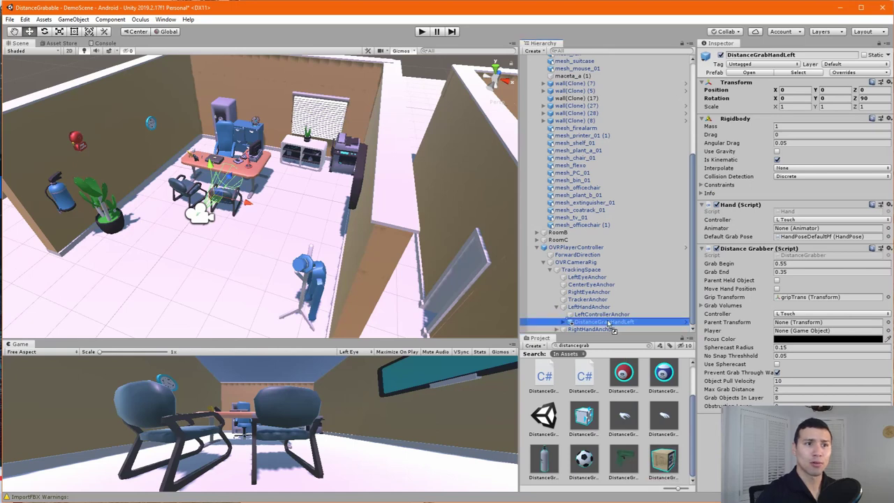
{"action": "left_click", "coordinate": [664, 416]}
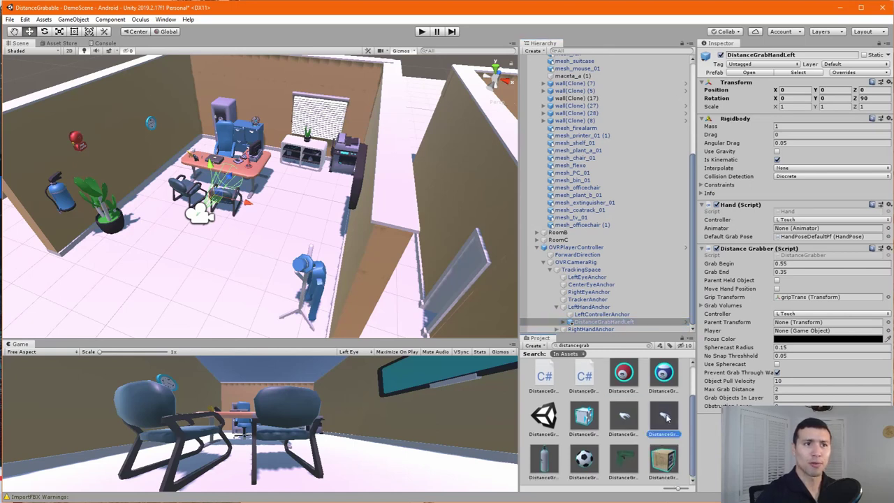
- Put DistanceGrabHandRight under RightHandAnchor, with RightHandAnchor as Parent Transform and OVRPlayerController as Player
{"action": "left_click_drag", "start_coordinate": [665, 417], "coordinate": [592, 329]}
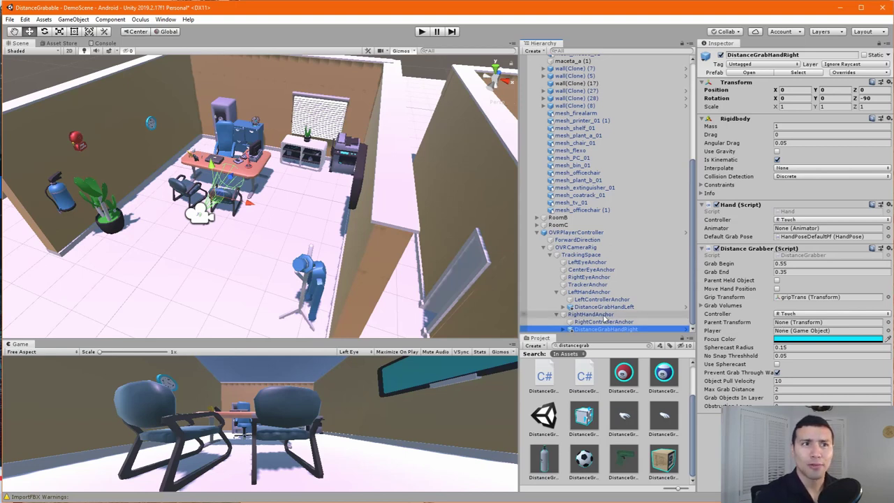
{"action": "left_click_drag", "start_coordinate": [602, 316], "coordinate": [794, 327]}
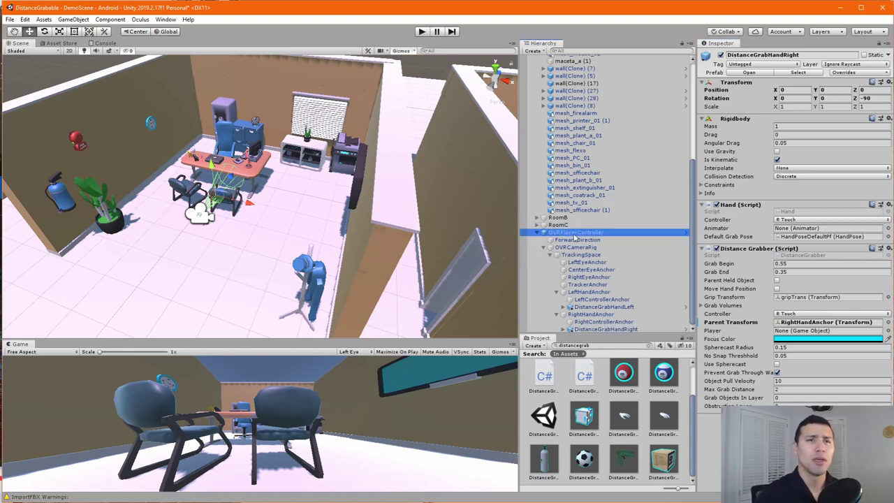
{"action": "left_click_drag", "start_coordinate": [568, 233], "coordinate": [787, 336]}
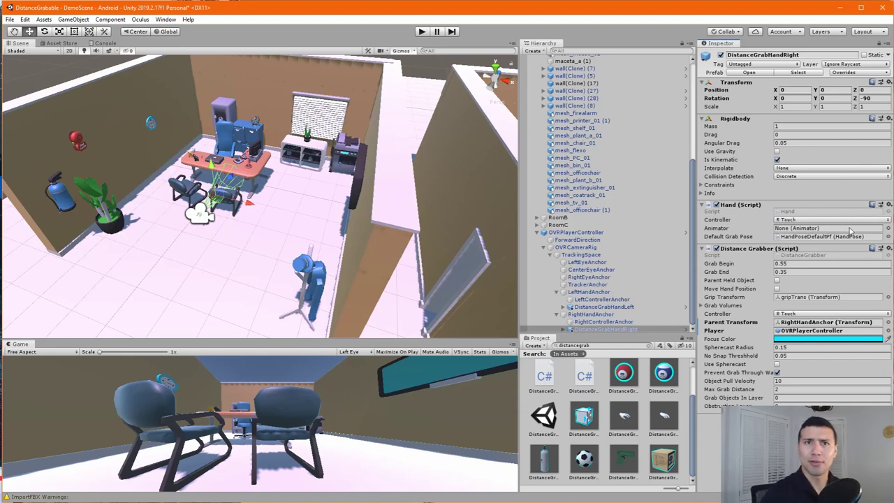
- Assign r_hand_skeletal_lowres as the right hand's Animator
{"action": "left_click", "coordinate": [887, 228]}
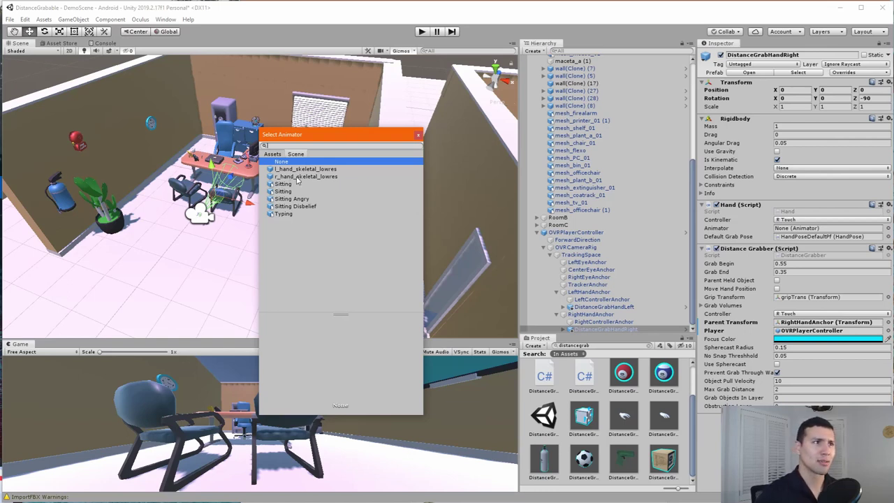
{"action": "left_click", "coordinate": [301, 177]}
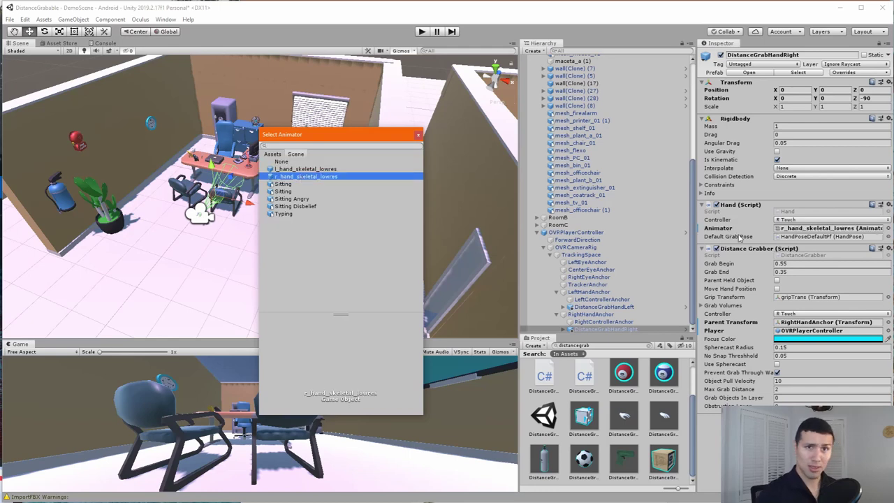
{"action": "double_click", "coordinate": [301, 177]}
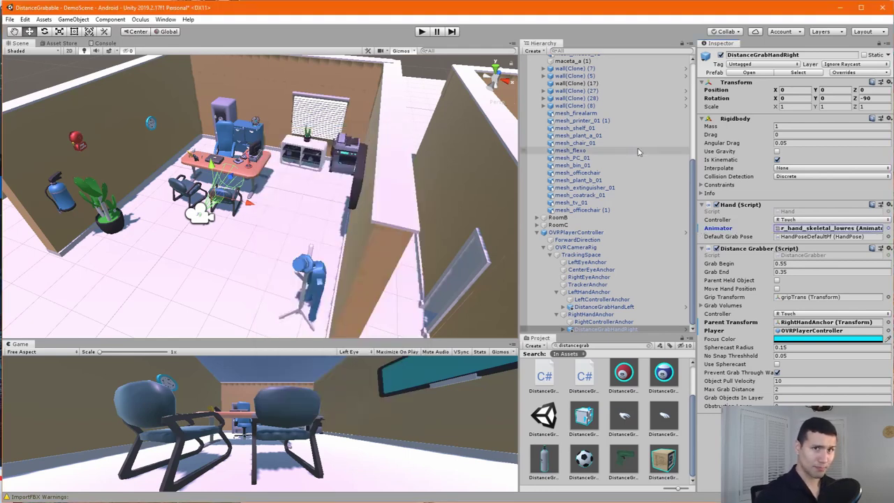
- Give the left hand the l_hand_skeletal_lowres Animator, LeftHandAnchor parent transform and OVRPlayerController player
{"action": "left_click", "coordinate": [614, 308]}
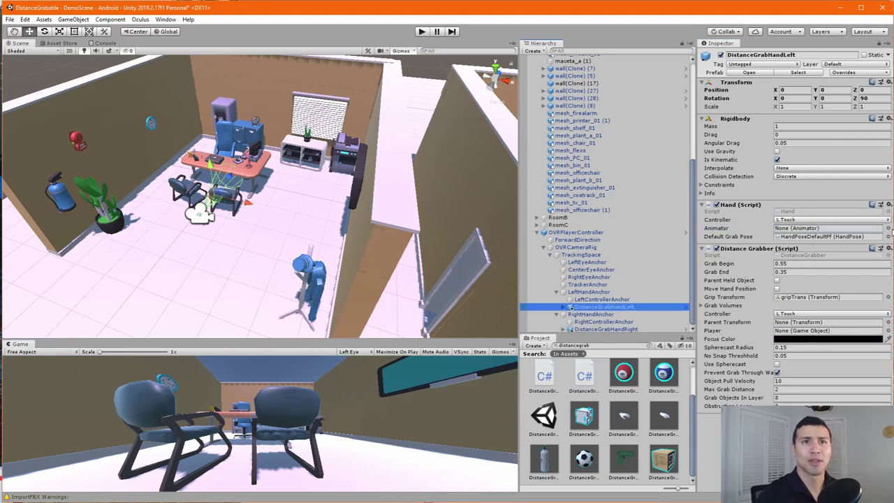
{"action": "left_click", "coordinate": [887, 228]}
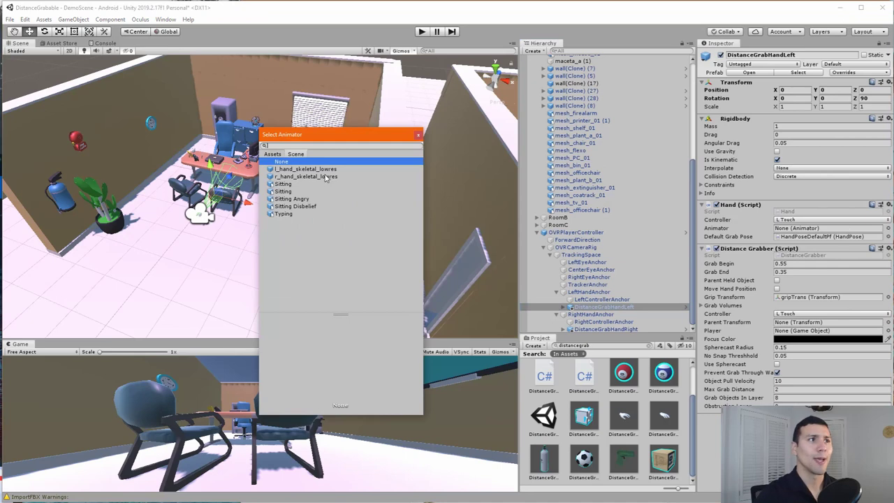
{"action": "left_click", "coordinate": [296, 170]}
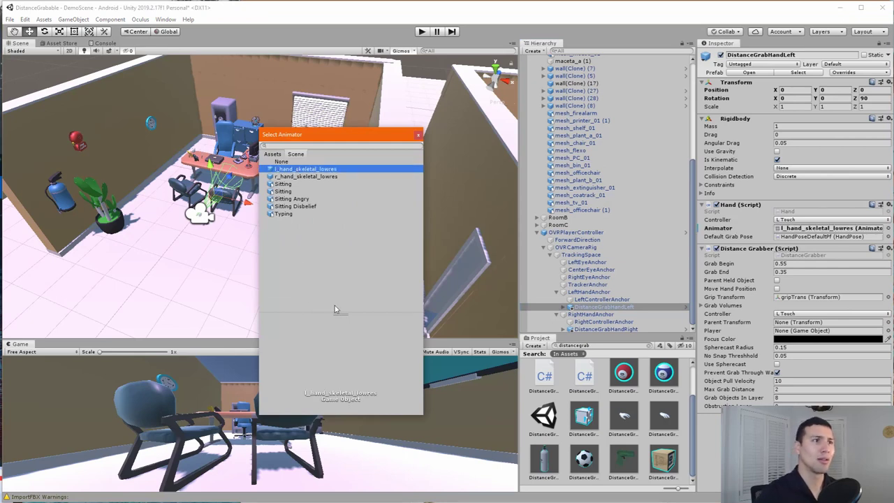
{"action": "key", "text": "Return"}
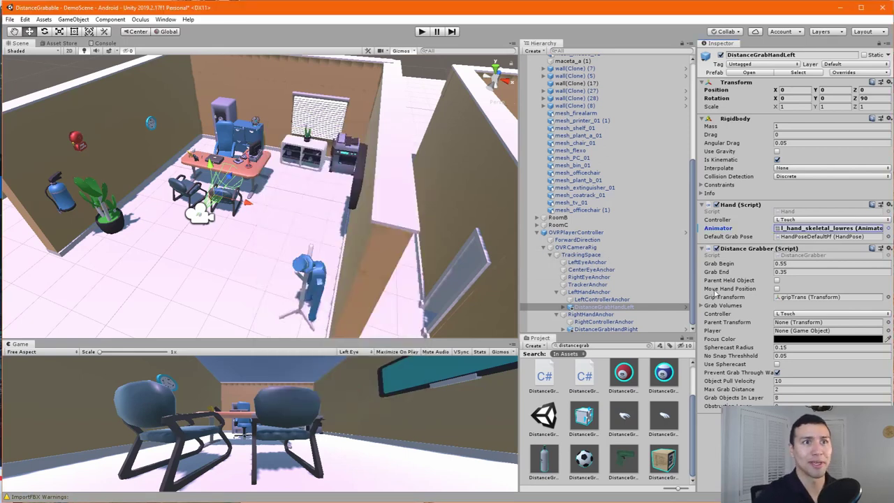
{"action": "left_click_drag", "start_coordinate": [602, 307], "coordinate": [794, 326]}
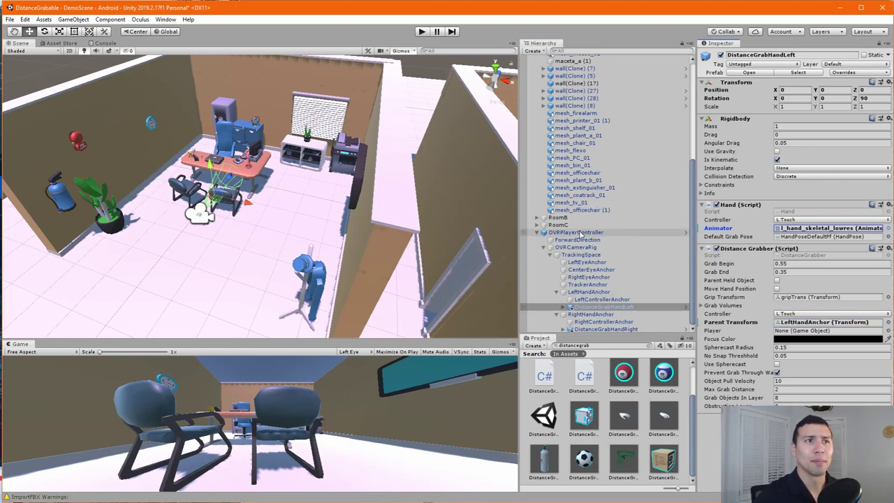
{"action": "left_click_drag", "start_coordinate": [576, 232], "coordinate": [796, 332]}
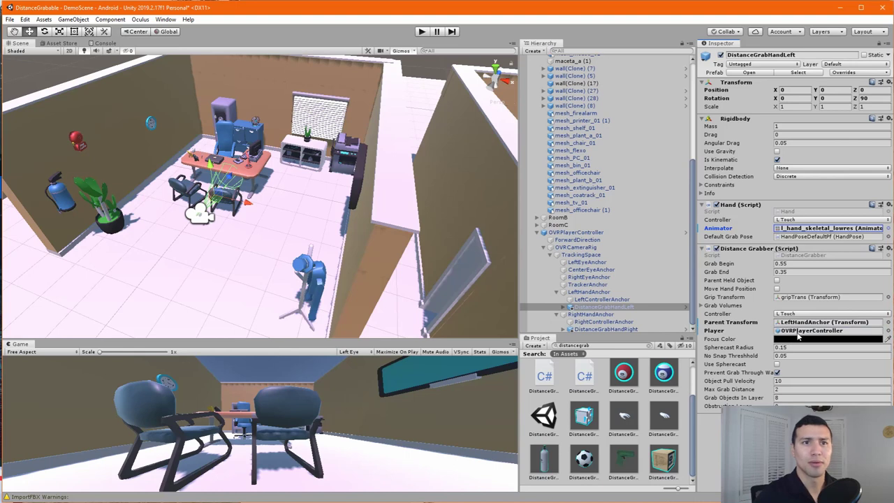
{"action": "left_click", "coordinate": [546, 249]}
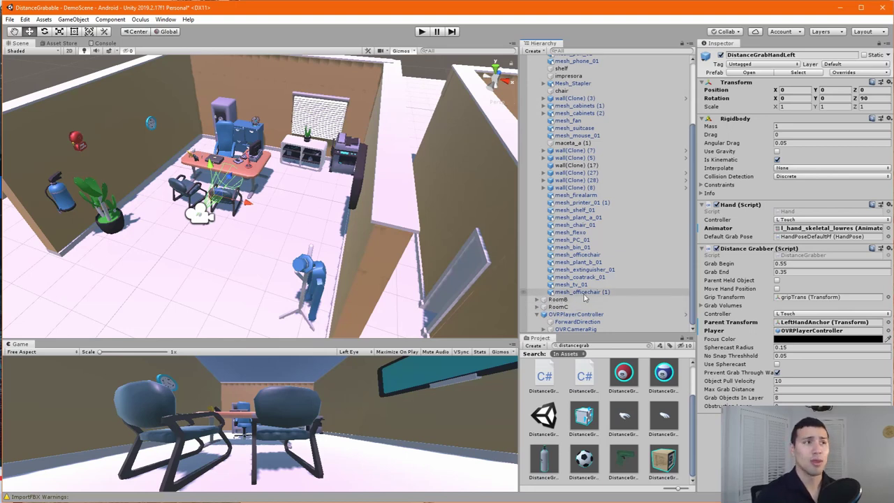
- Select the mesh_suitcase briefcase on the desk and frame it in the Scene view
{"action": "scroll", "coordinate": [206, 180], "scroll_direction": "up", "scroll_amount": 3}
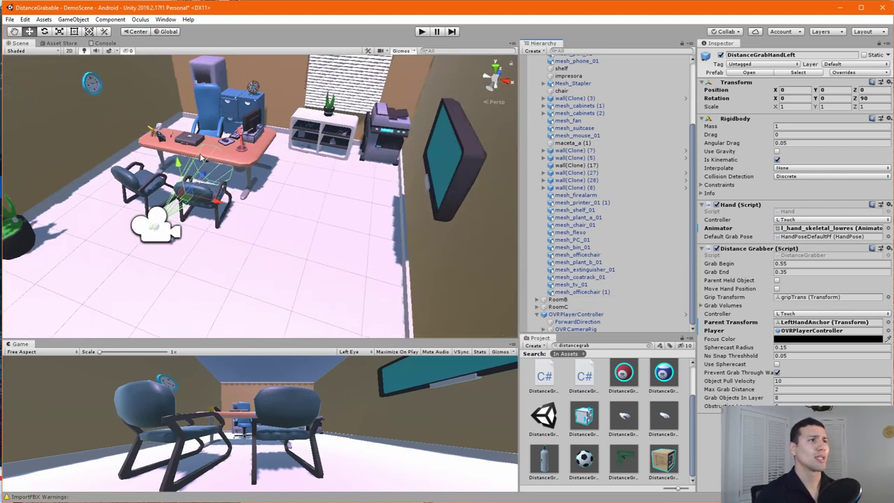
{"action": "left_click_drag", "start_coordinate": [206, 180], "coordinate": [286, 222], "text": "alt"}
{"action": "scroll", "coordinate": [340, 253], "scroll_direction": "up", "scroll_amount": 3}
{"action": "scroll", "coordinate": [340, 253], "scroll_direction": "up", "scroll_amount": 8}
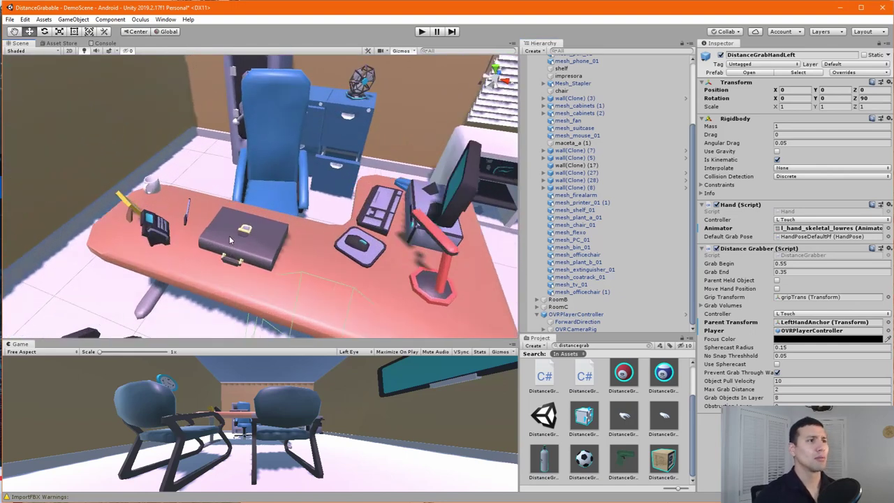
{"action": "left_click", "coordinate": [230, 240]}
{"action": "left_click", "coordinate": [189, 218]}
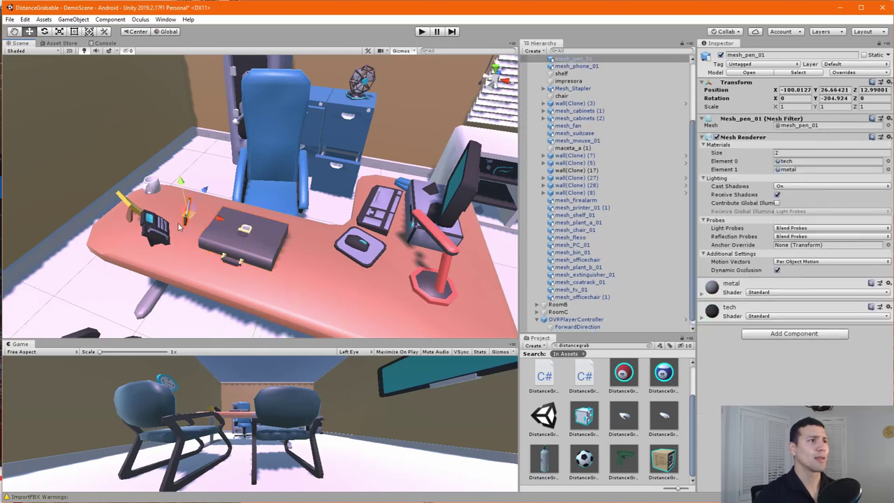
{"action": "left_click", "coordinate": [262, 250]}
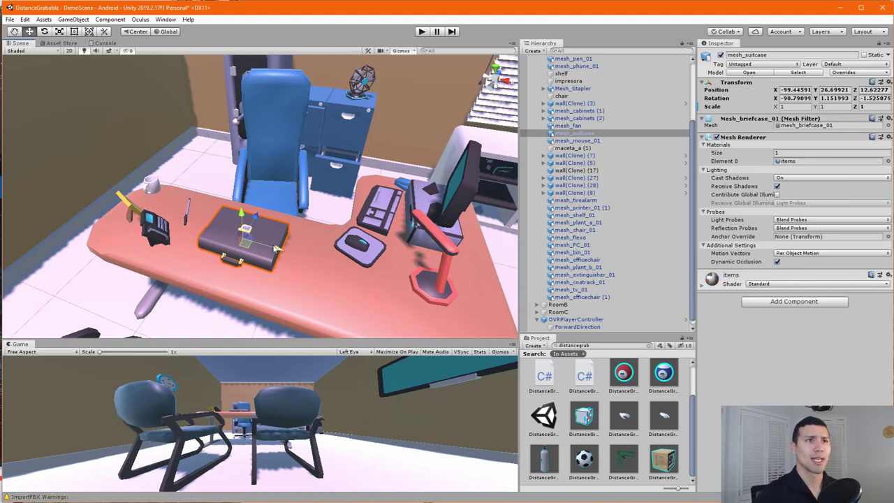
{"action": "left_click", "coordinate": [579, 134]}
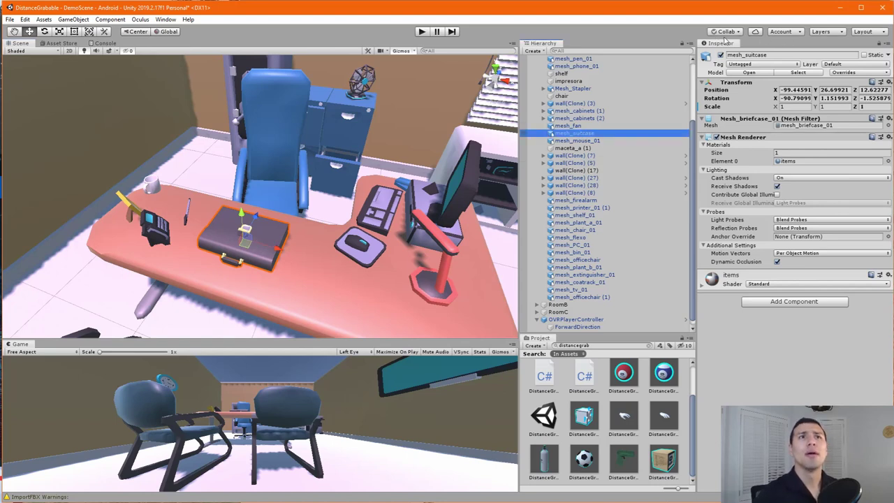
{"action": "key", "text": "f"}
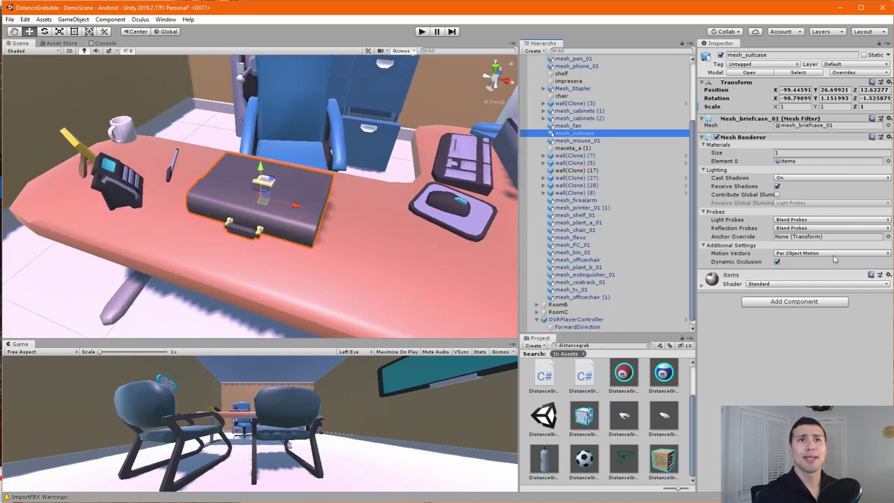
- Add Distance Grabbable, a Continuous Dynamic Rigidbody, and a Mesh Collider to the briefcase
{"action": "left_click", "coordinate": [793, 301]}
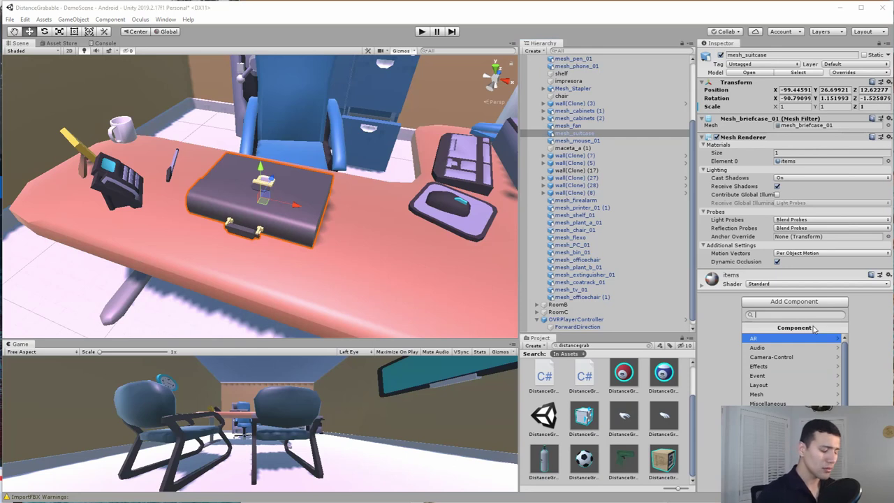
{"action": "type", "text": "distance"}
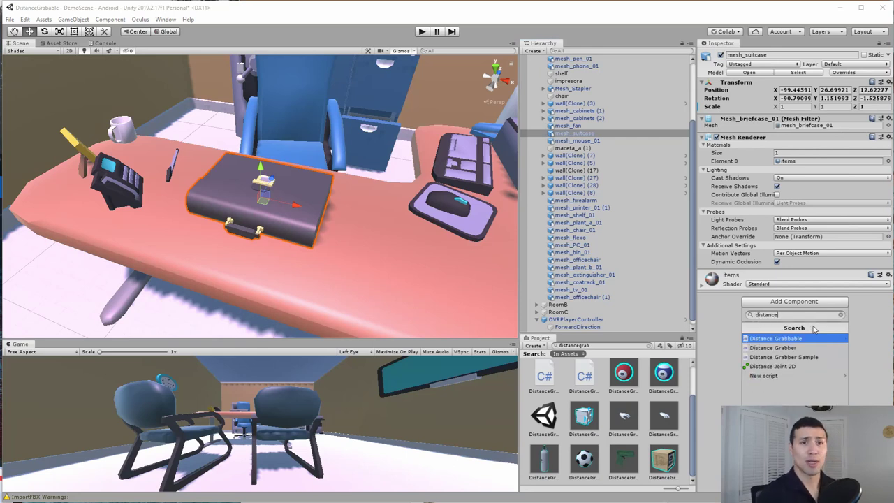
{"action": "key", "text": "Return"}
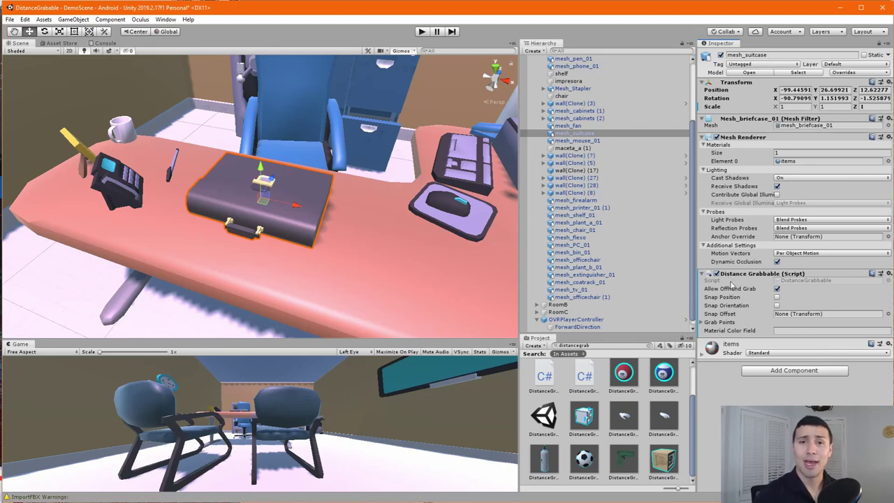
{"action": "left_click", "coordinate": [782, 374]}
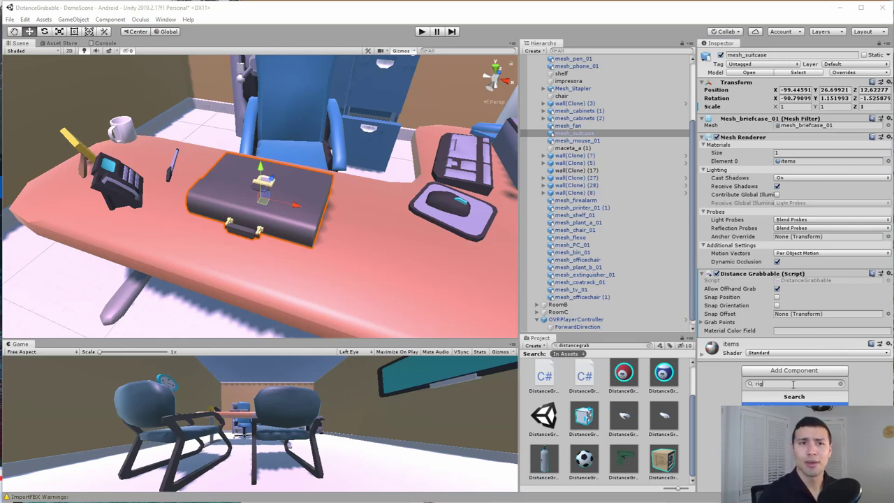
{"action": "key", "text": "Return"}
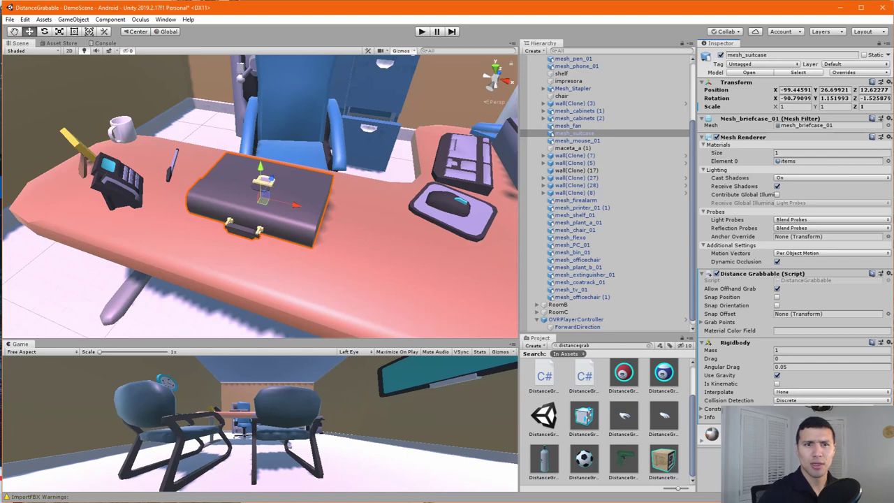
{"action": "left_click", "coordinate": [831, 400]}
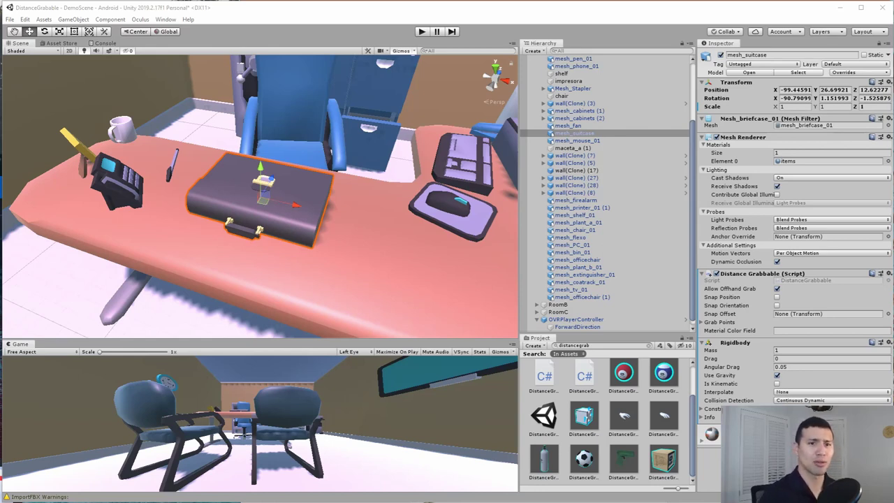
{"action": "left_click", "coordinate": [761, 268]}
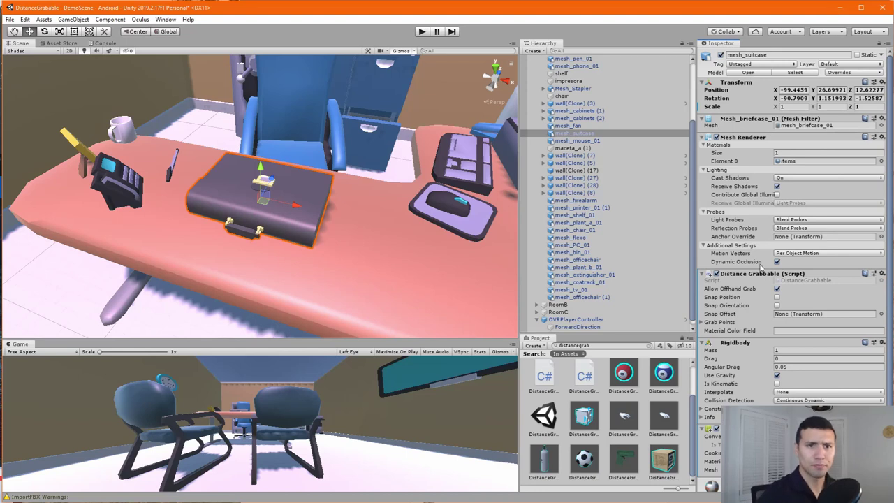
- Move the briefcase's Mesh Collider above its Rigidbody in the Inspector
{"action": "scroll", "coordinate": [782, 265], "scroll_direction": "down", "scroll_amount": 1}
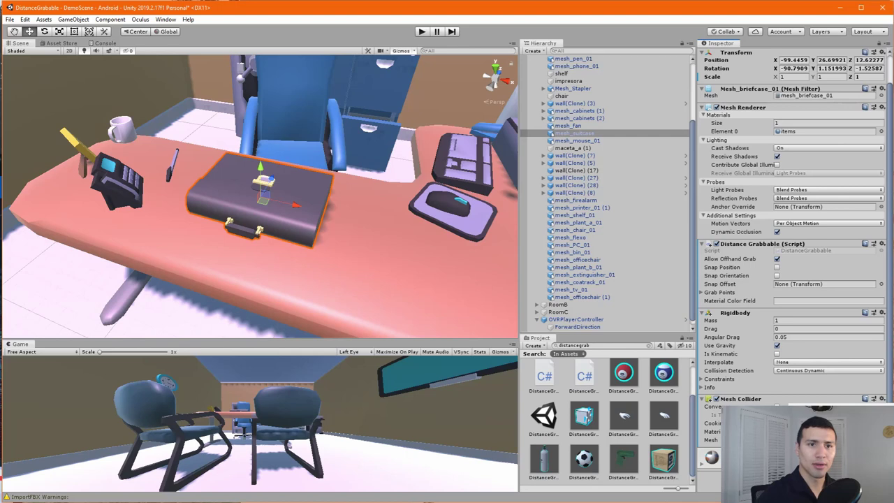
{"action": "left_click_drag", "start_coordinate": [740, 399], "coordinate": [741, 310]}
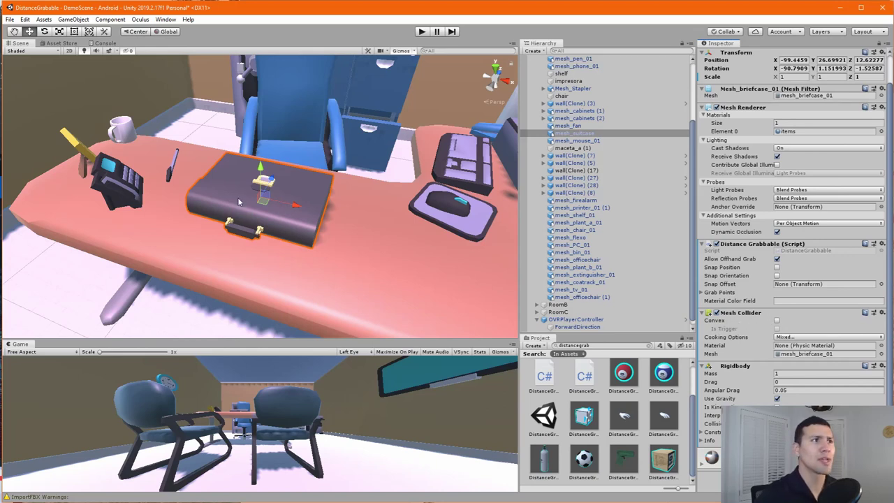
{"action": "scroll", "coordinate": [300, 209], "scroll_direction": "down", "scroll_amount": 10}
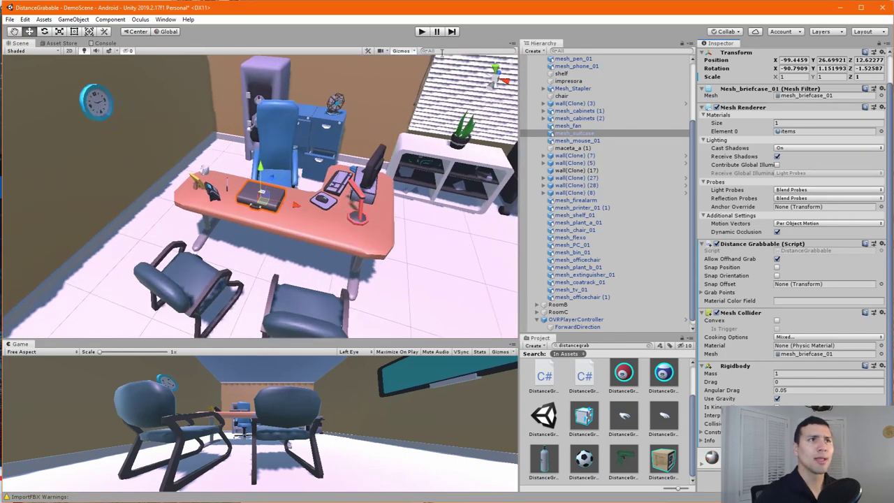
- Run a brief play test of the scene, then stop it
{"action": "left_click", "coordinate": [422, 32]}
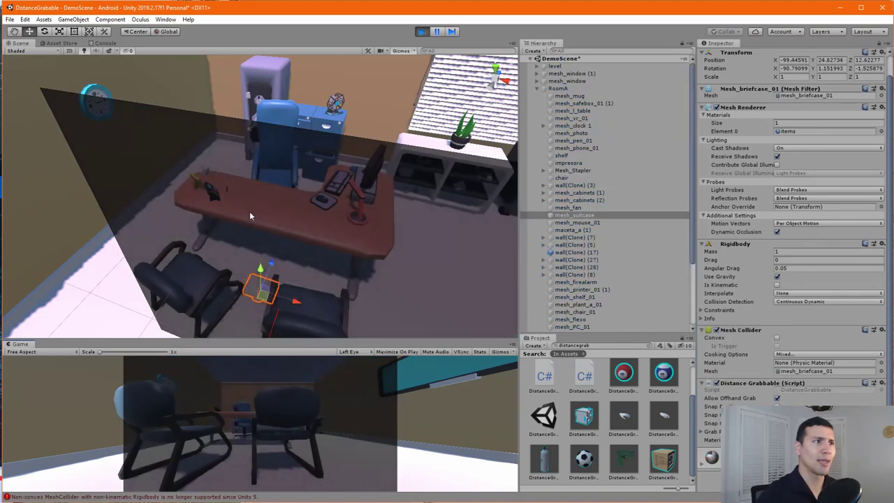
{"action": "left_click", "coordinate": [422, 32]}
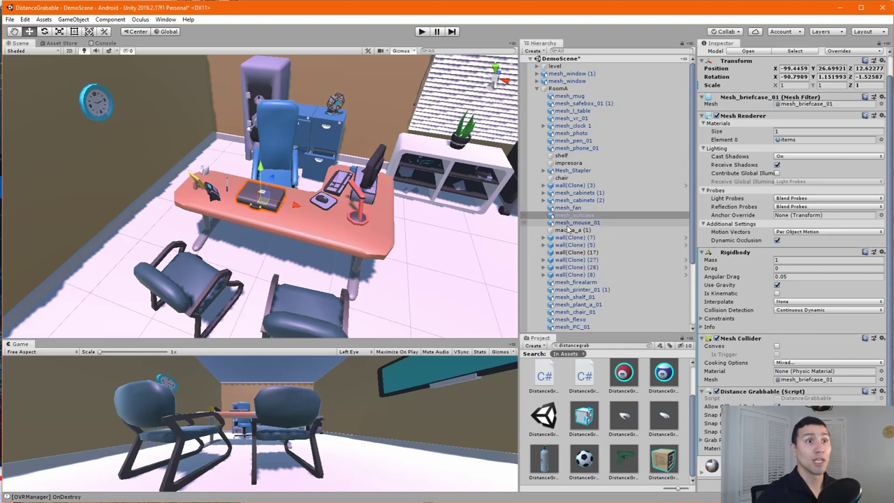
{"action": "scroll", "coordinate": [340, 227], "scroll_direction": "up", "scroll_amount": 5}
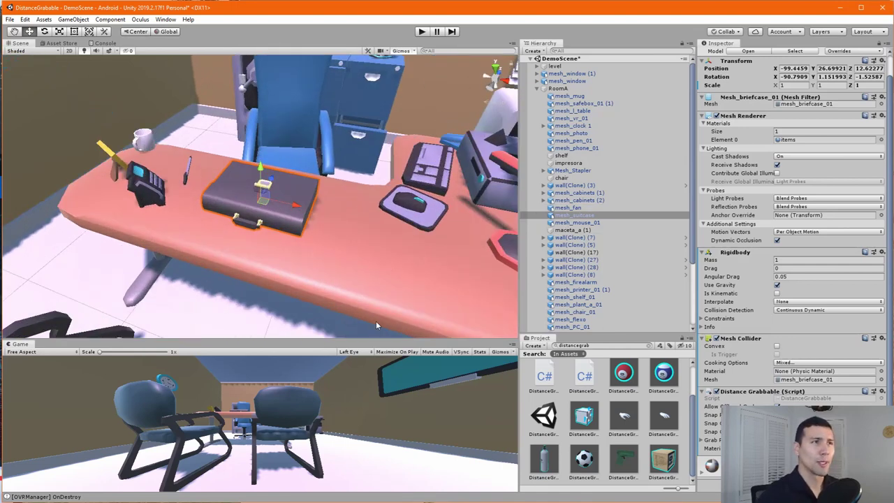
- Give the desk table a kinematic Rigidbody with Use Gravity off, then play-test
{"action": "left_click", "coordinate": [386, 301]}
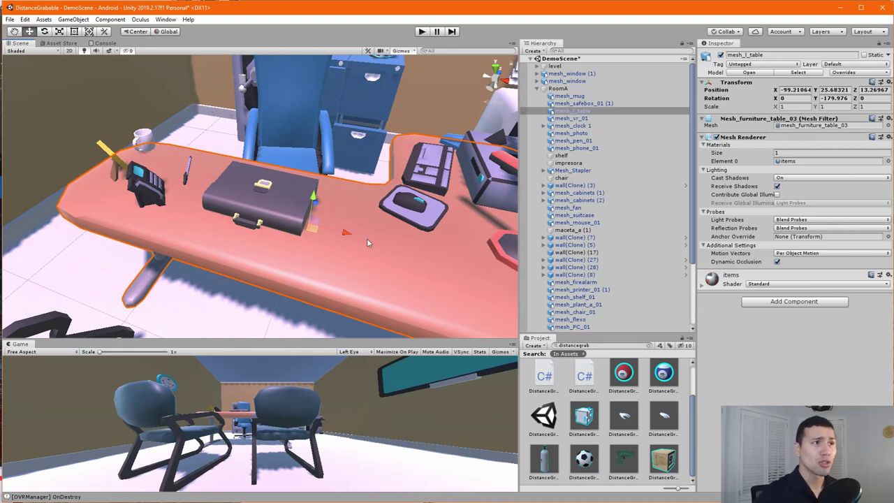
{"action": "left_click", "coordinate": [794, 302]}
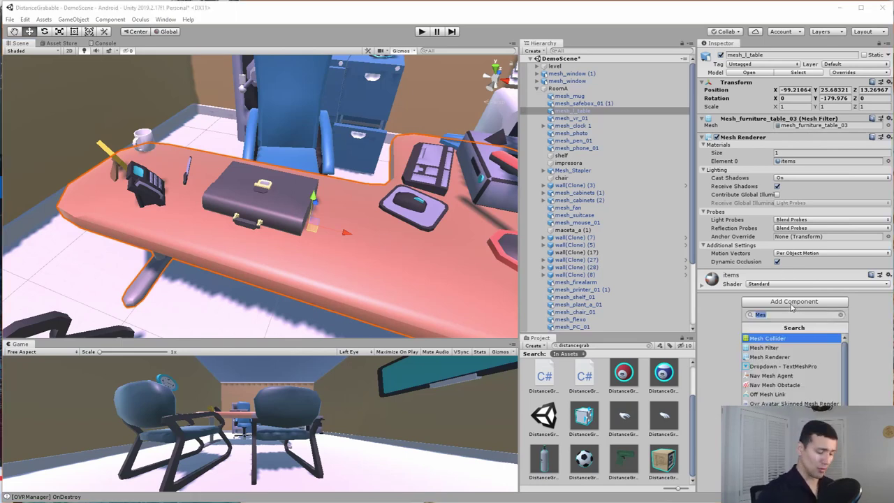
{"action": "type", "text": "rigid"}
{"action": "key", "text": "Return"}
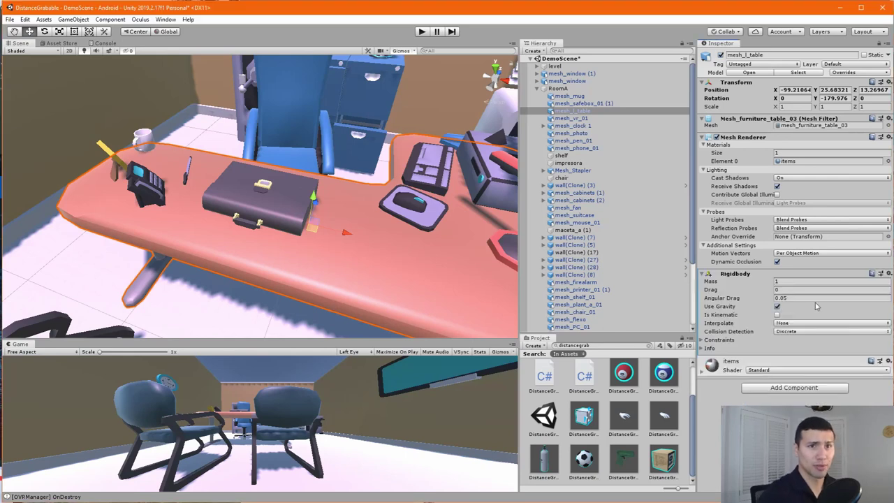
{"action": "left_click", "coordinate": [778, 306]}
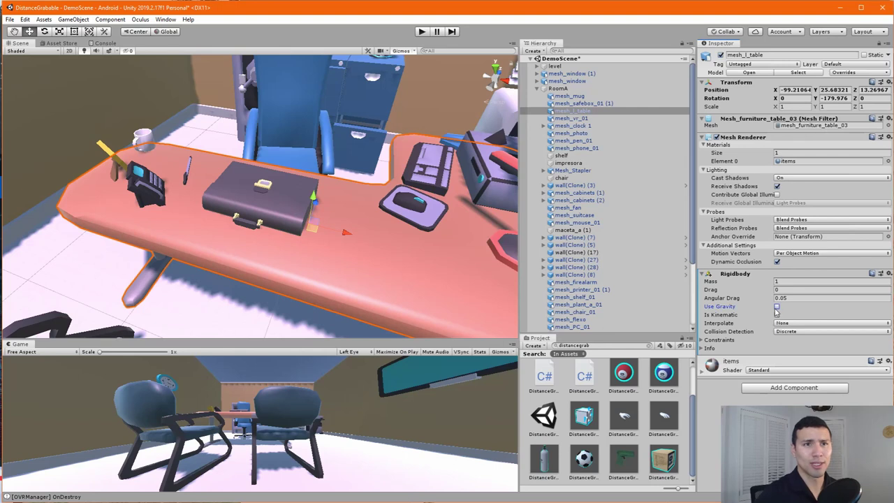
{"action": "left_click", "coordinate": [777, 315]}
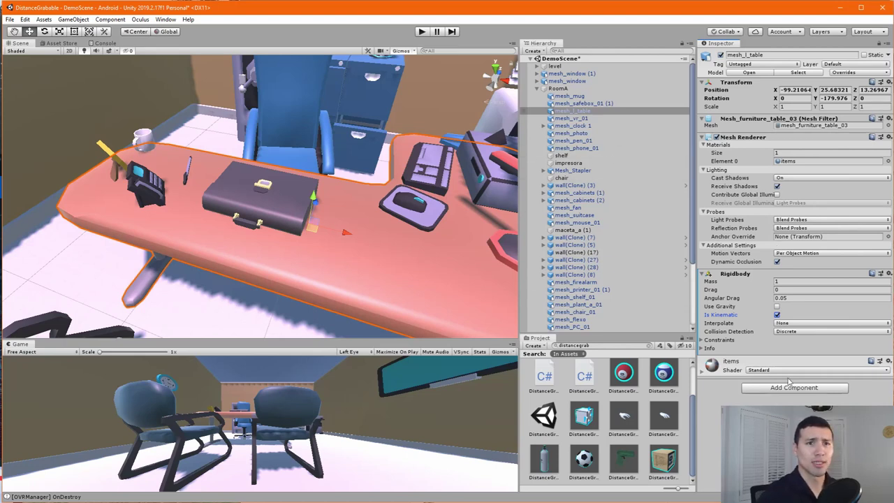
{"action": "left_click", "coordinate": [422, 32]}
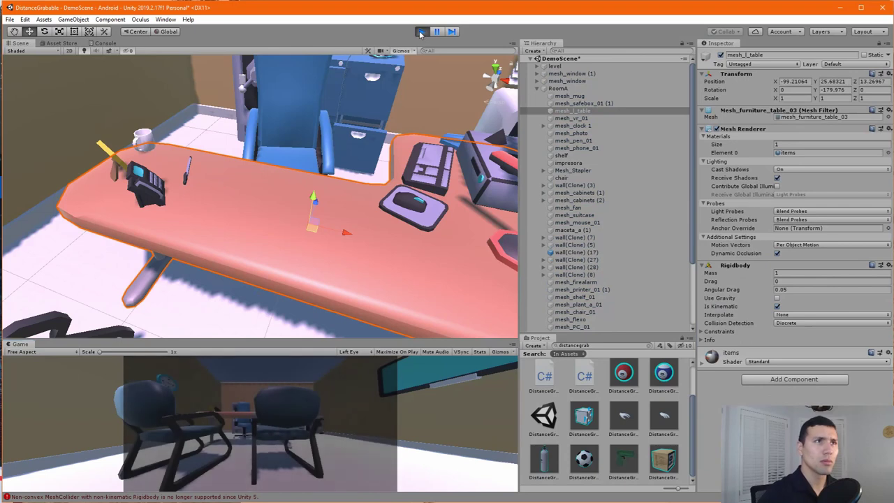
{"action": "left_click", "coordinate": [422, 32]}
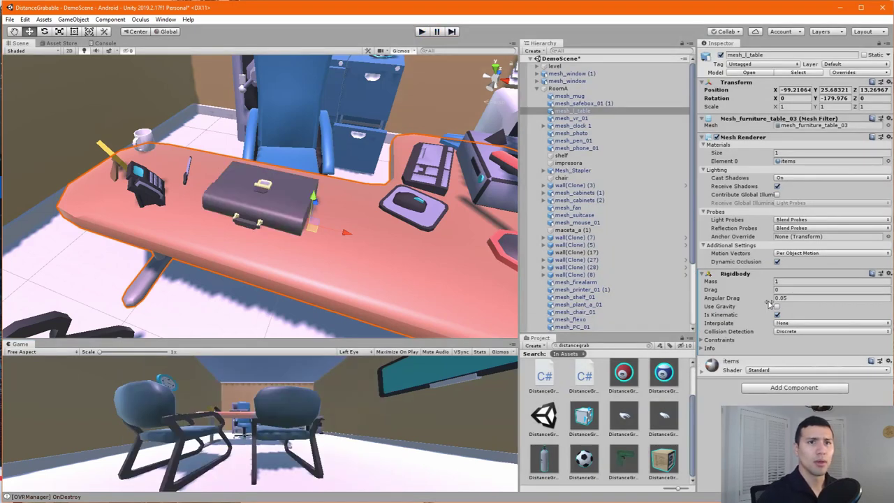
- Add a Mesh Collider to the desk table and run another quick play test
{"action": "left_click", "coordinate": [779, 388]}
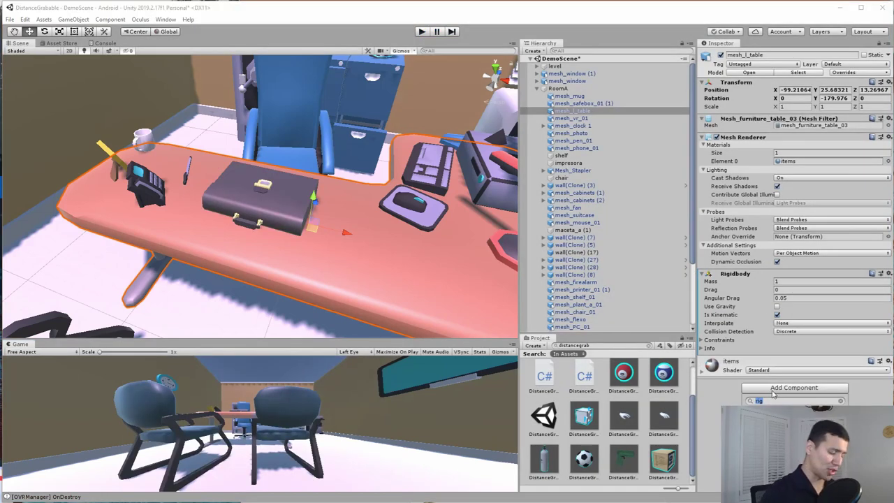
{"action": "key", "text": "Return"}
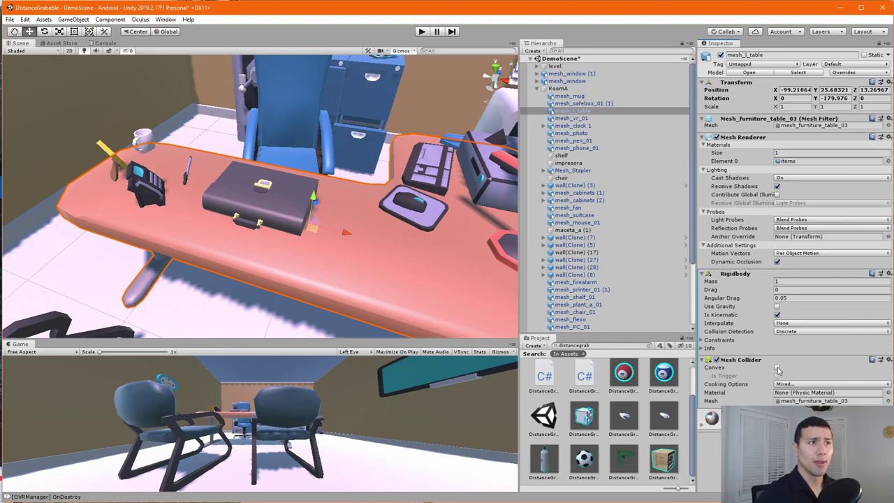
{"action": "left_click", "coordinate": [421, 32]}
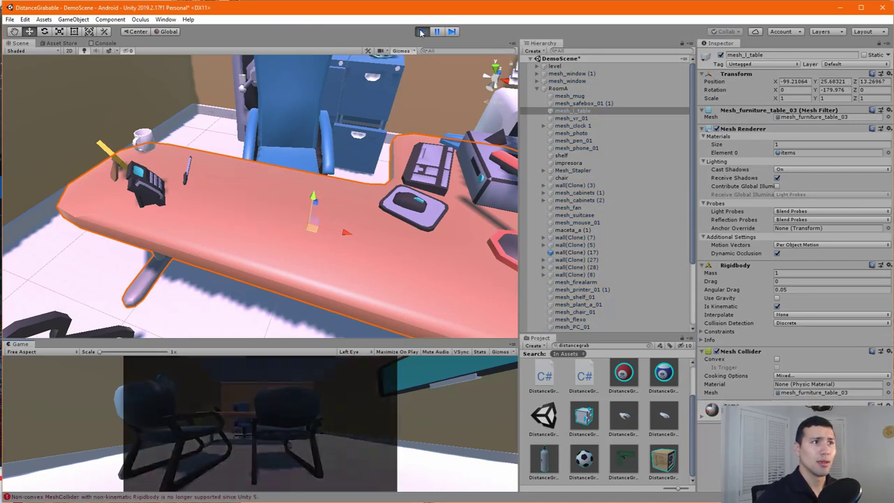
{"action": "left_click", "coordinate": [421, 32]}
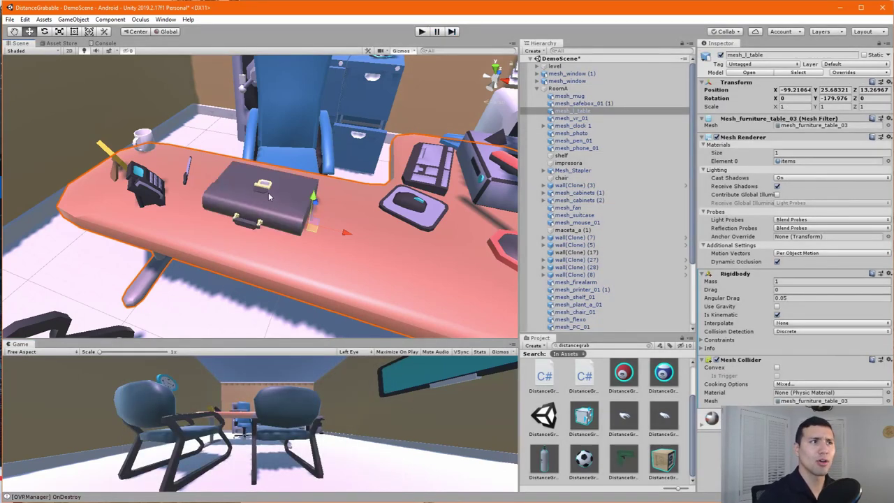
{"action": "left_click", "coordinate": [574, 214]}
- Tick Convex on the briefcase's Mesh Collider and run a quick play test
{"action": "scroll", "coordinate": [779, 234], "scroll_direction": "down", "scroll_amount": 1}
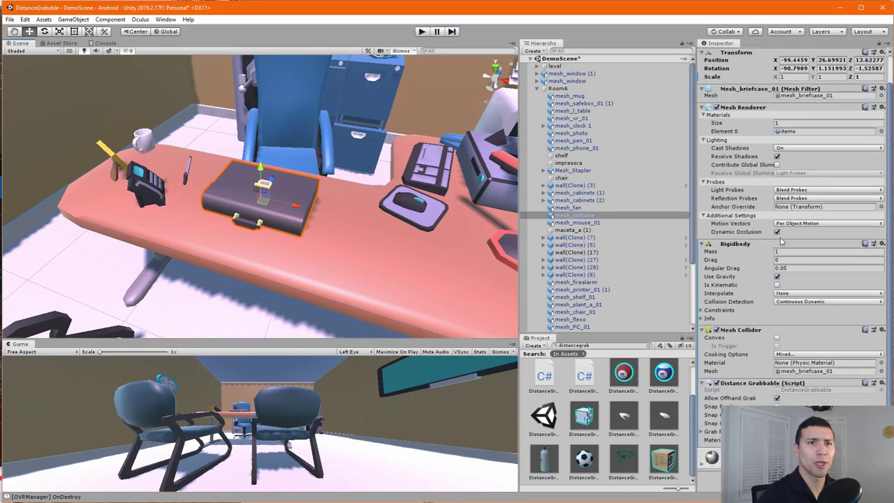
{"action": "left_click", "coordinate": [777, 338]}
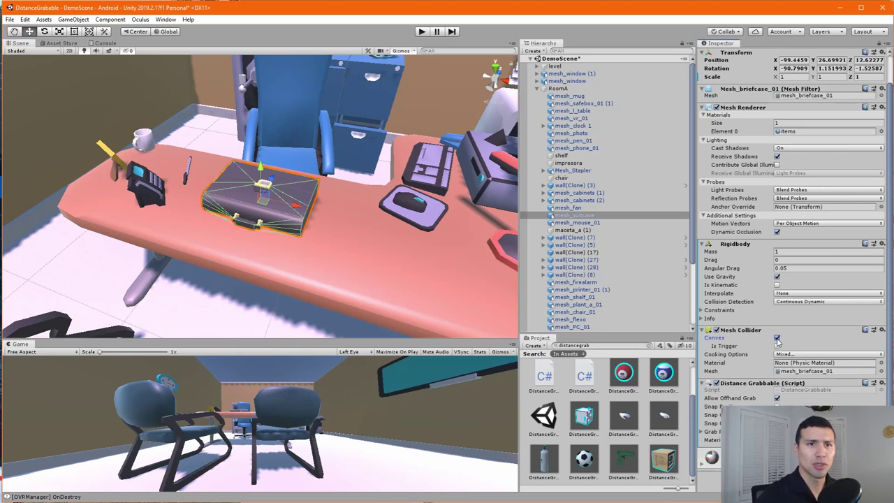
{"action": "left_click", "coordinate": [422, 32]}
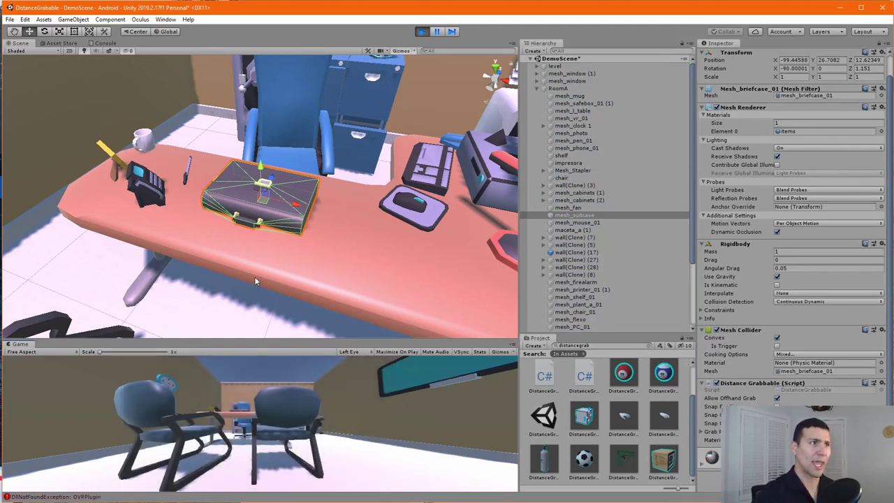
{"action": "left_click", "coordinate": [422, 31]}
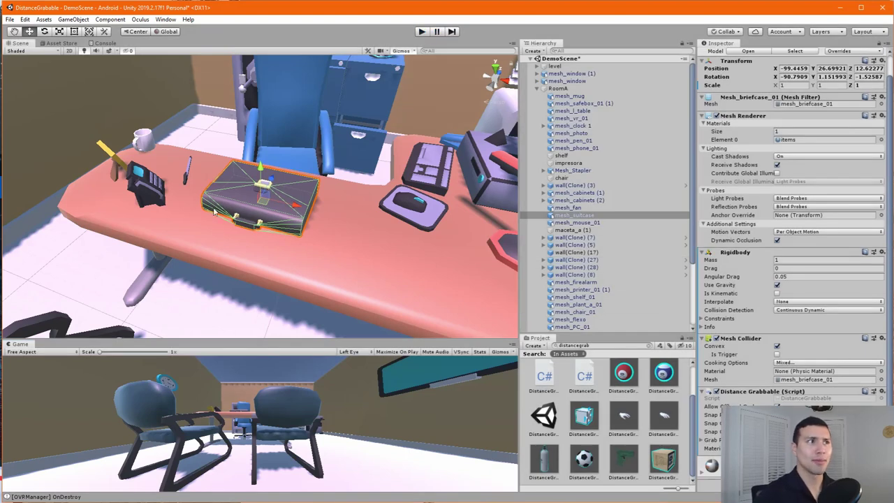
- Give mesh_pen_01 a Rigidbody and a convex Mesh Collider
{"action": "left_click", "coordinate": [186, 178]}
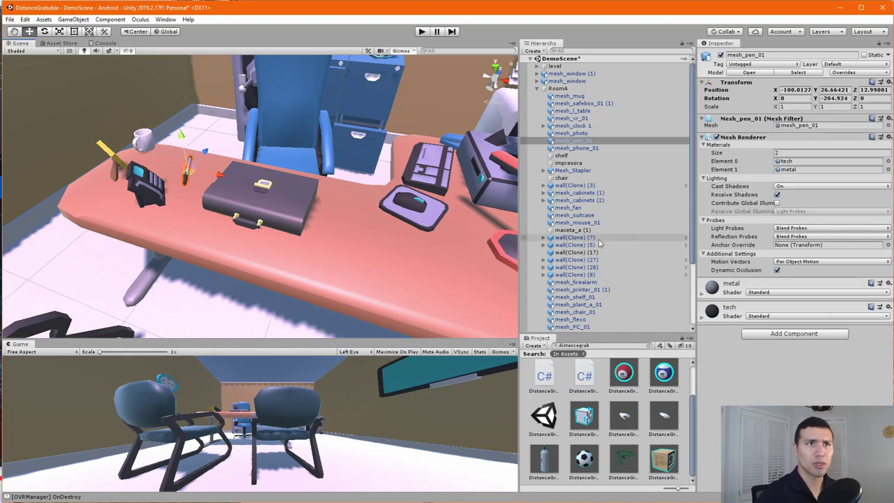
{"action": "left_click", "coordinate": [774, 334]}
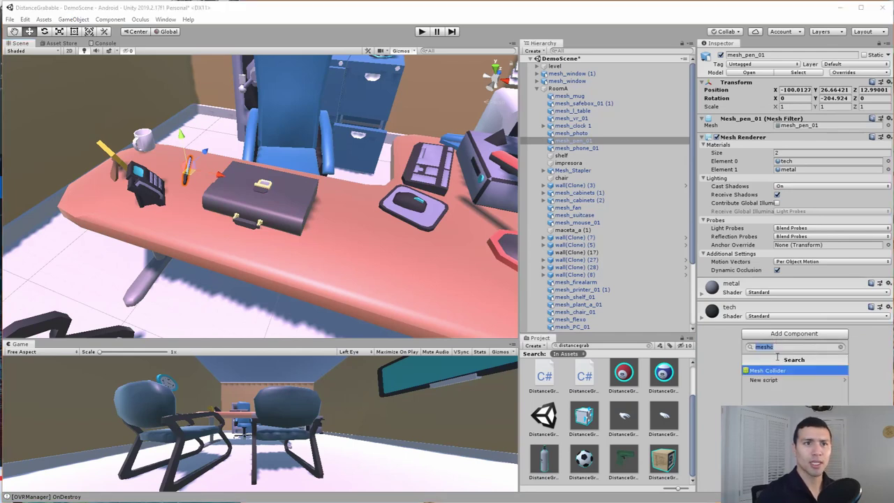
{"action": "type", "text": "rigidbody"}
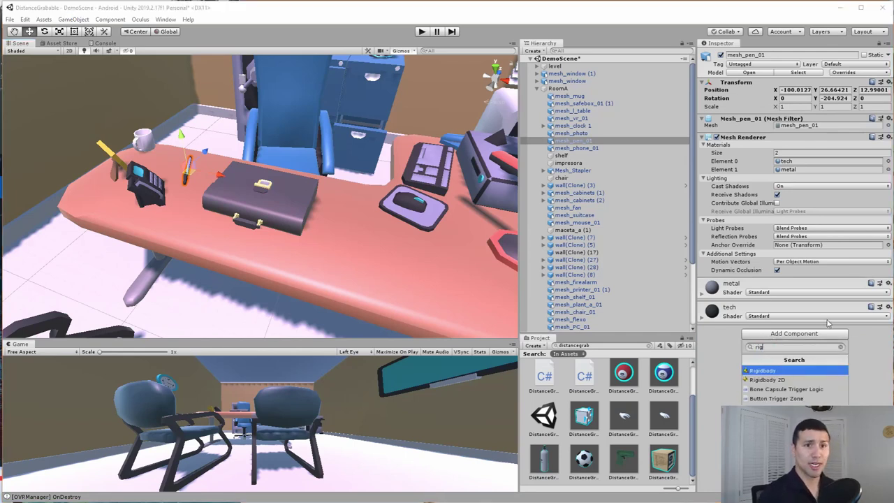
{"action": "key", "text": "Return"}
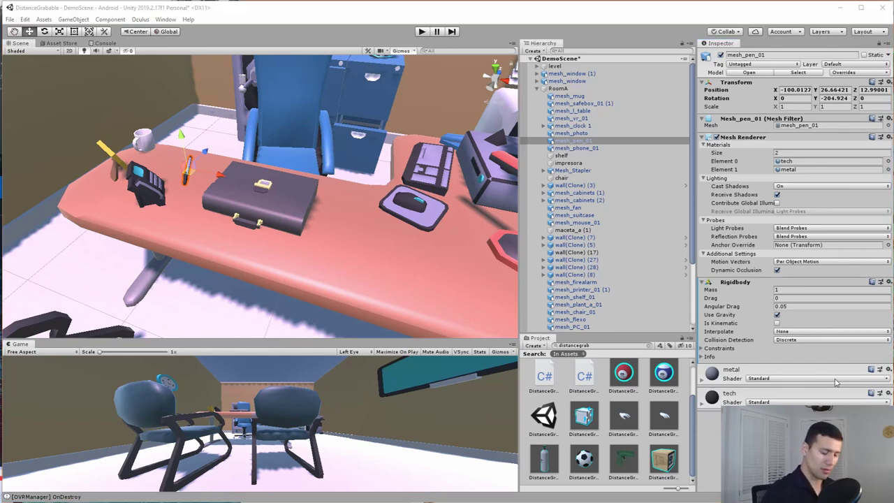
{"action": "key", "text": "Return"}
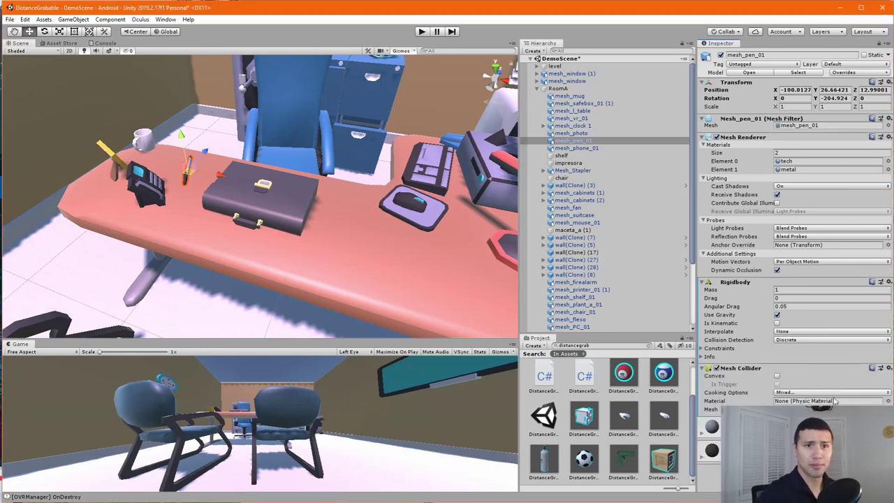
{"action": "left_click", "coordinate": [776, 376]}
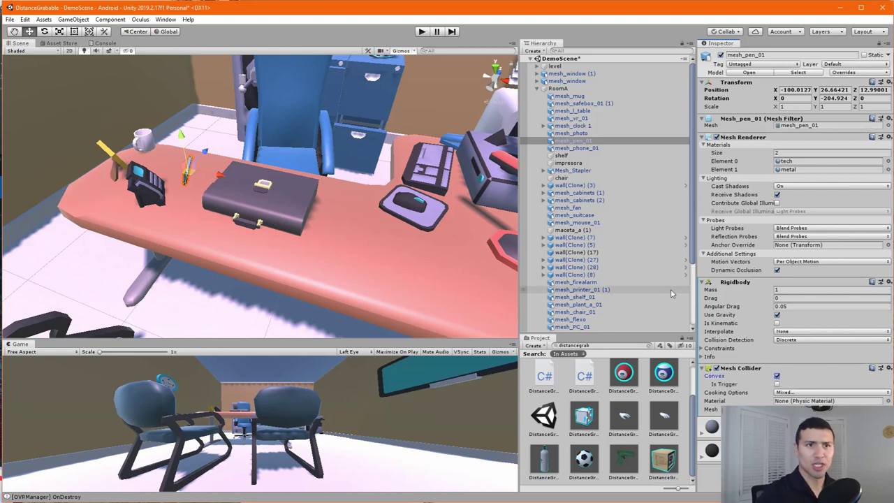
{"action": "left_click", "coordinate": [701, 282]}
{"action": "left_click", "coordinate": [702, 292]}
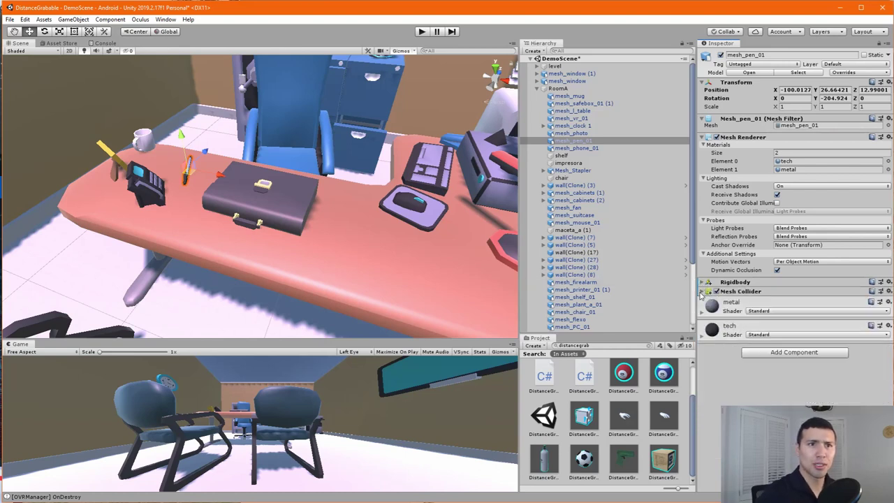
- Add a Distance Grabbable script to the pen
{"action": "left_click", "coordinate": [765, 354]}
{"action": "type", "text": "distanc"}
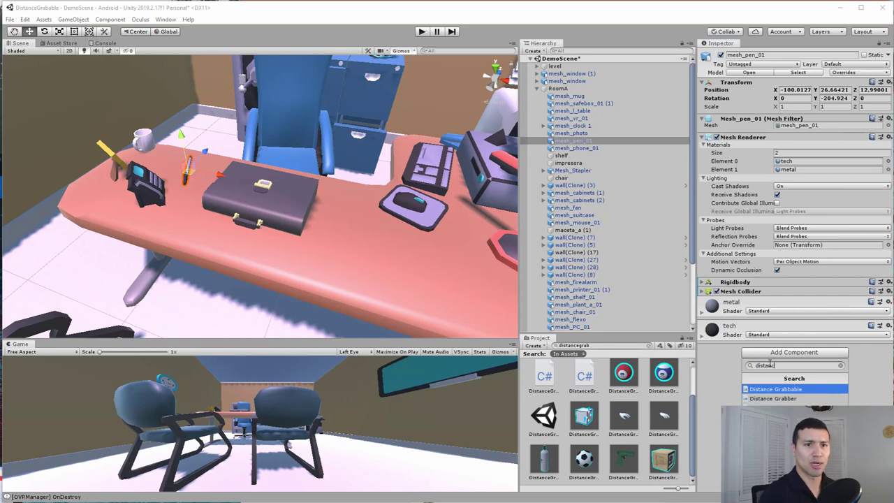
{"action": "key", "text": "Return"}
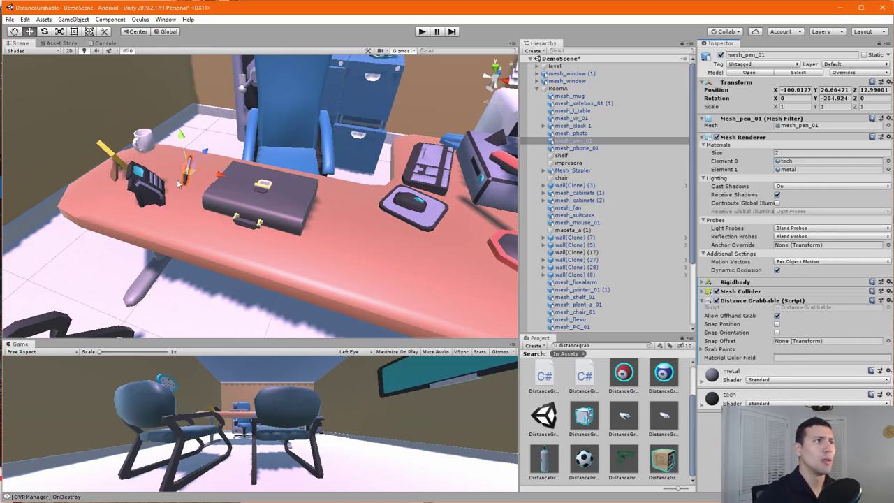
{"action": "left_click", "coordinate": [148, 181]}
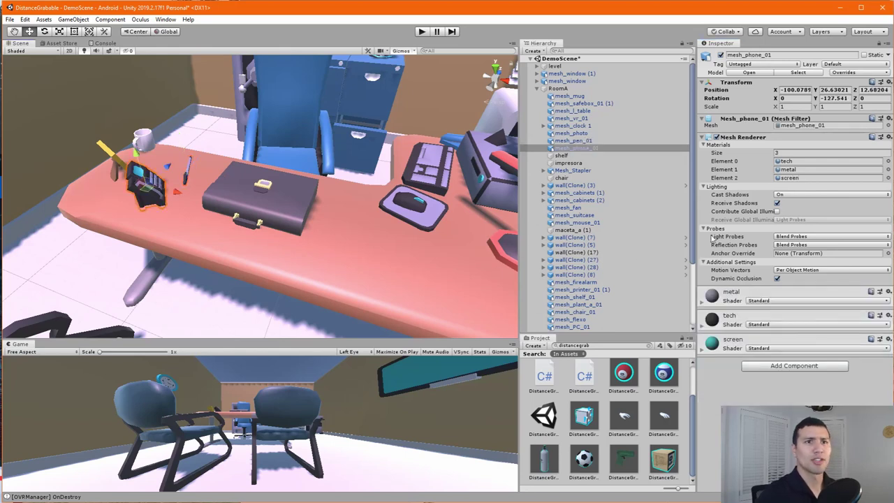
- Give the phone a Rigidbody and a convex Mesh Collider
{"action": "left_click", "coordinate": [786, 365]}
{"action": "type", "text": "rigidbody"}
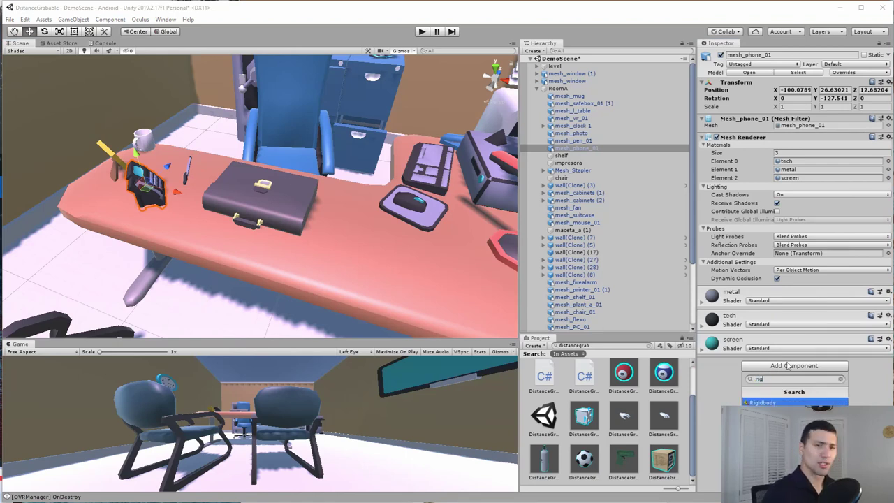
{"action": "left_click", "coordinate": [782, 399]}
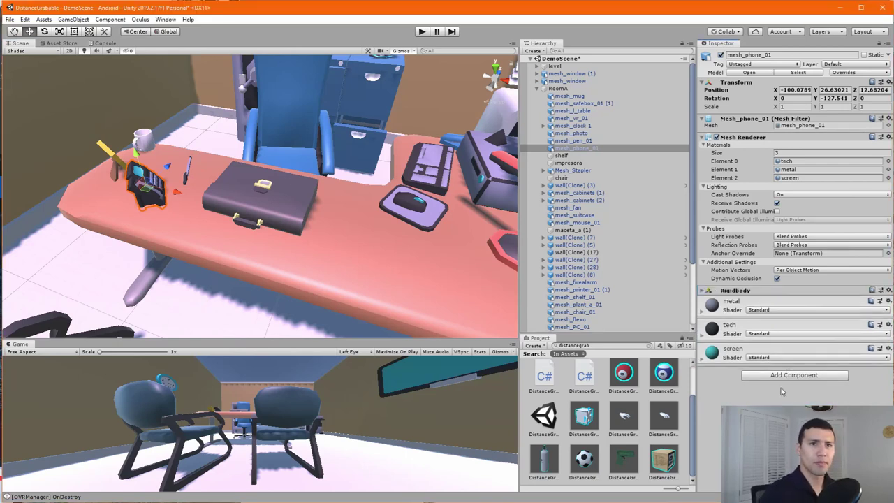
{"action": "left_click", "coordinate": [784, 377]}
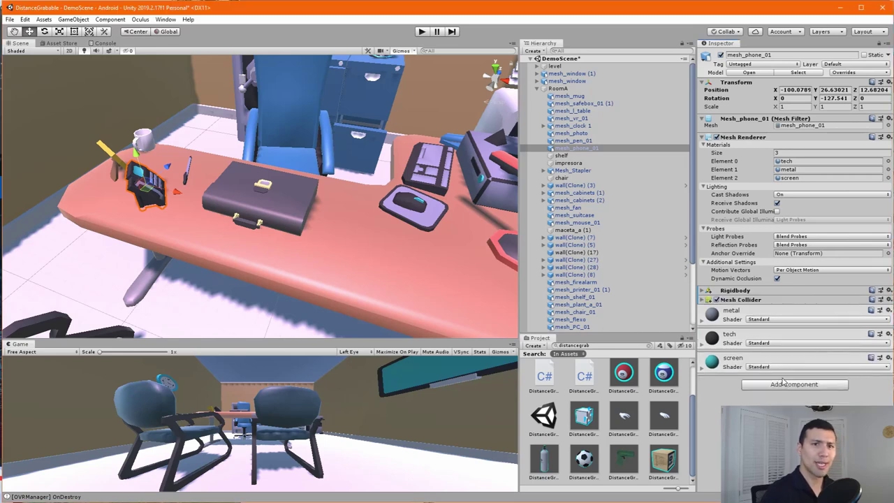
{"action": "left_click", "coordinate": [740, 302]}
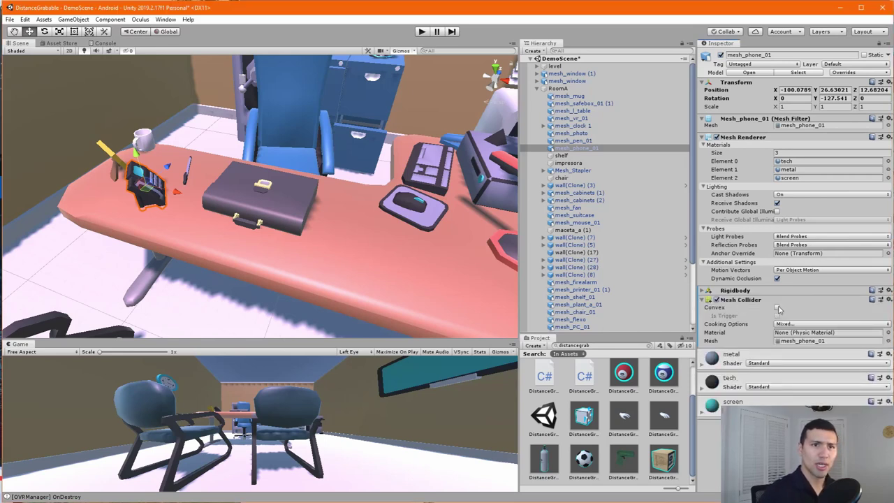
{"action": "left_click", "coordinate": [777, 307]}
{"action": "left_click", "coordinate": [703, 299]}
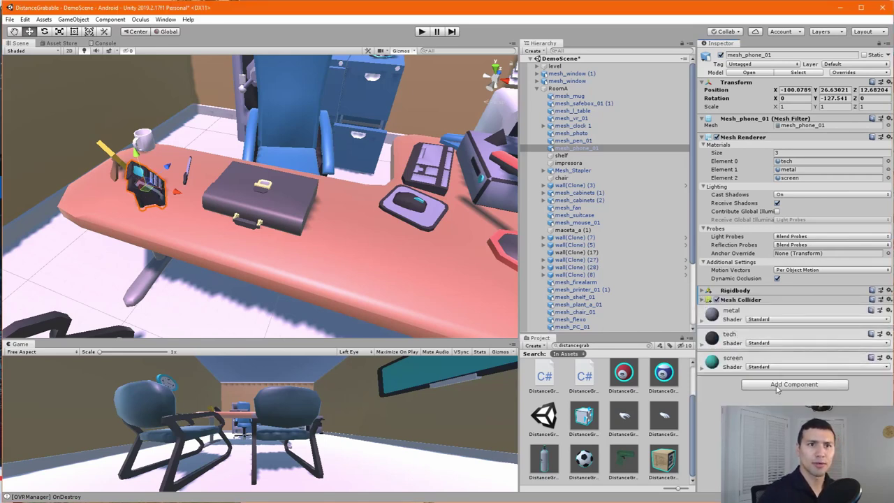
- Add a Distance Grabbable script to the phone
{"action": "left_click", "coordinate": [779, 385]}
{"action": "type", "text": "dist"}
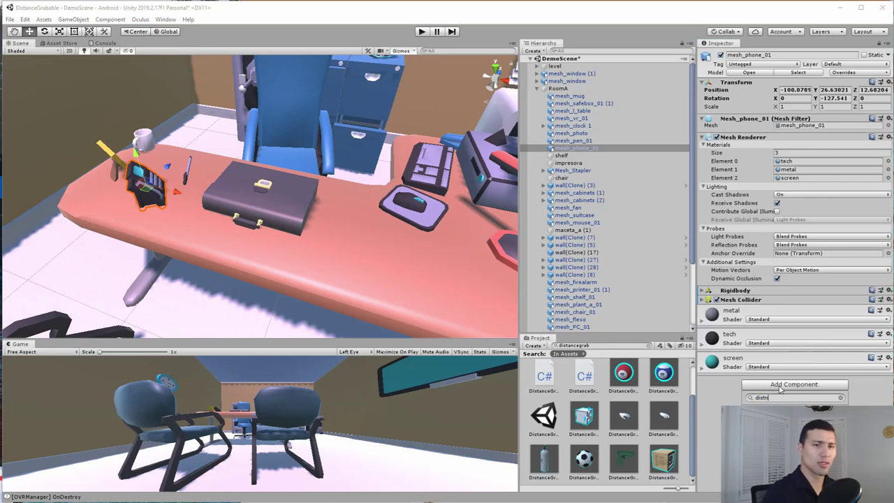
{"action": "key", "text": "Return"}
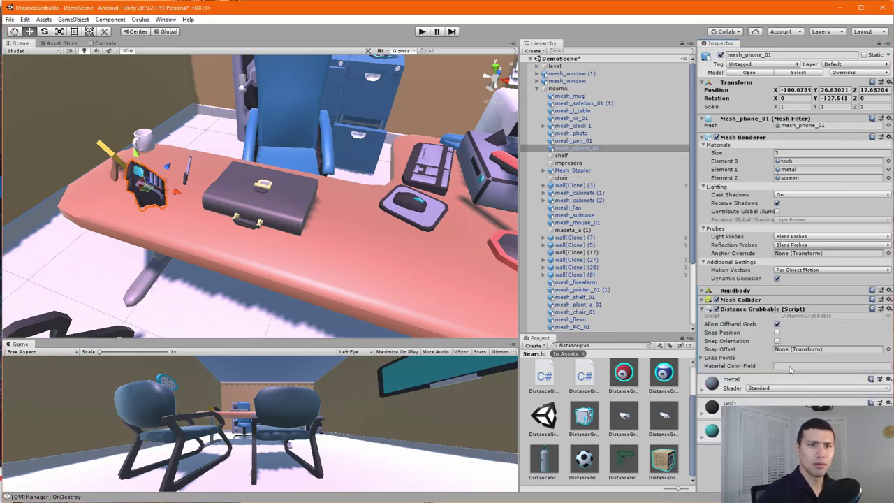
{"action": "left_click", "coordinate": [703, 309]}
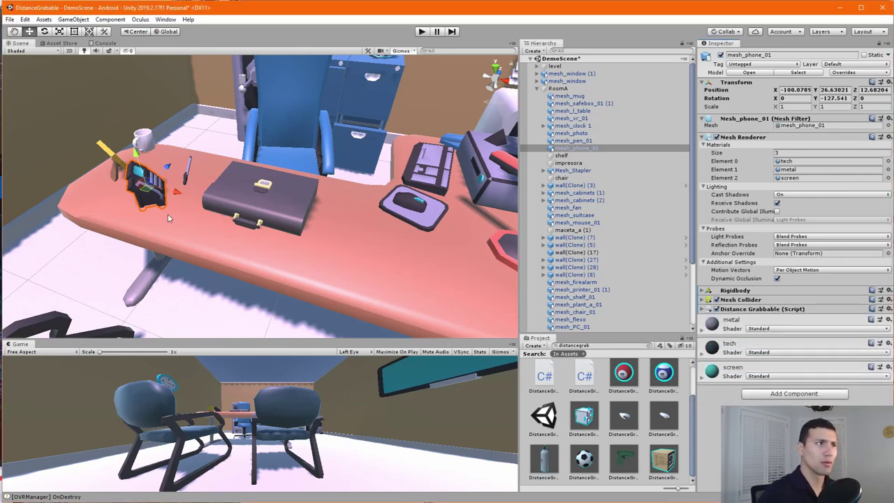
{"action": "left_click", "coordinate": [119, 162]}
{"action": "left_click", "coordinate": [791, 302]}
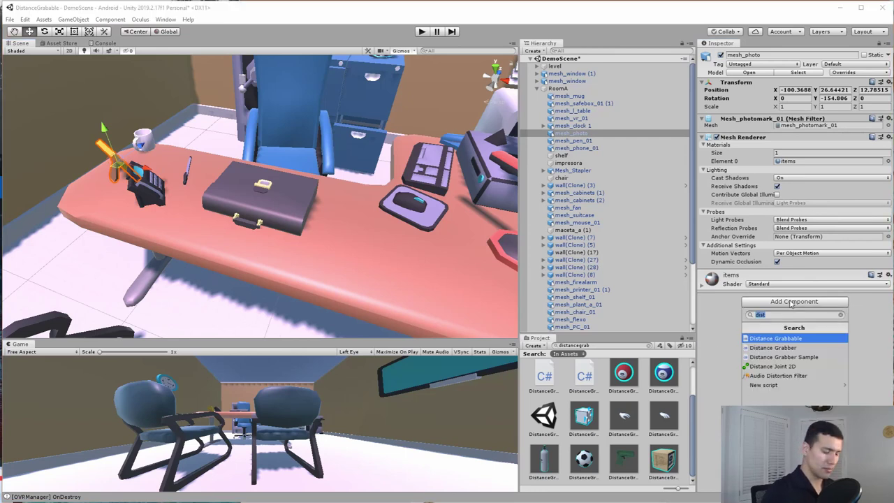
- Give mesh_photo a Rigidbody and a convex Mesh Collider
{"action": "type", "text": "rigid"}
{"action": "key", "text": "Return"}
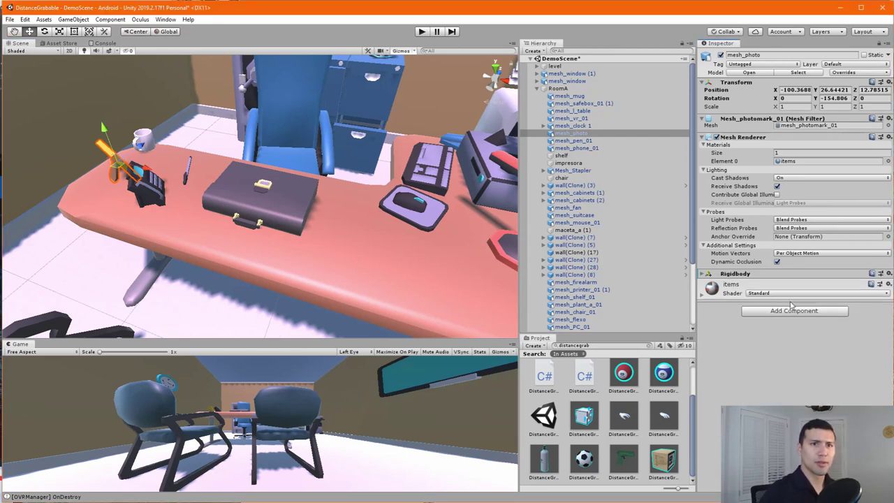
{"action": "left_click", "coordinate": [783, 311]}
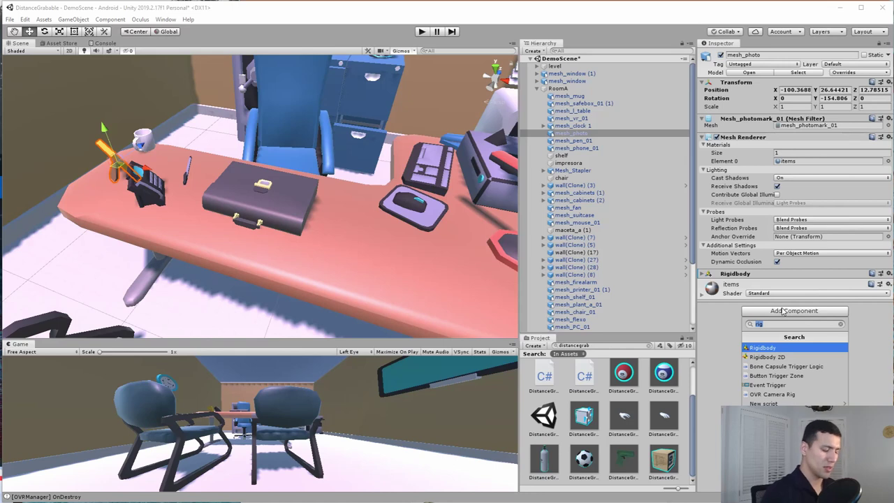
{"action": "type", "text": "mehs"}
{"action": "key", "text": "BackSpace"}
{"action": "key", "text": "BackSpace"}
{"action": "type", "text": "sh"}
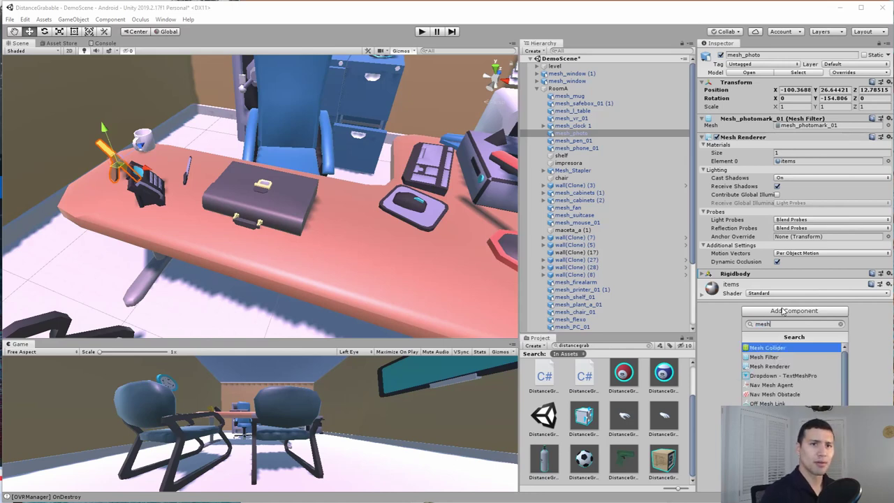
{"action": "key", "text": "Return"}
{"action": "left_click", "coordinate": [754, 286]}
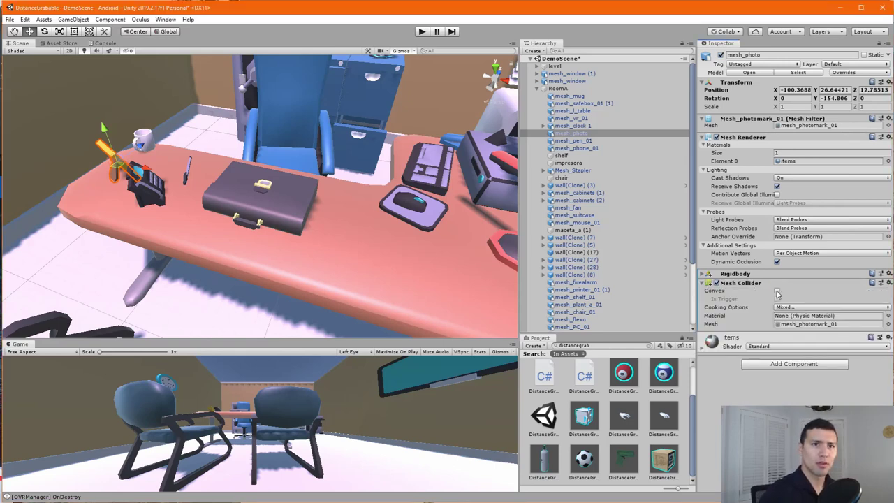
{"action": "left_click", "coordinate": [777, 290]}
{"action": "left_click", "coordinate": [704, 284]}
- Add a Distance Grabbable script to the photo frame
{"action": "left_click", "coordinate": [779, 321]}
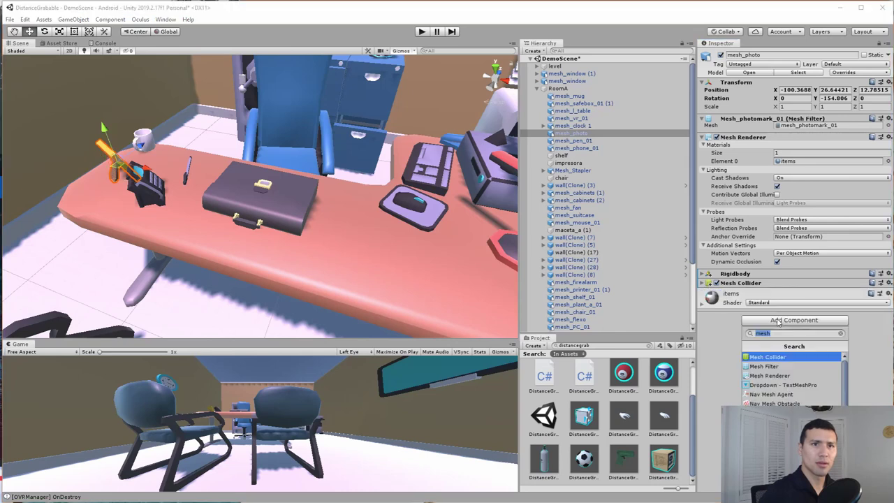
{"action": "type", "text": "dist"}
{"action": "key", "text": "Return"}
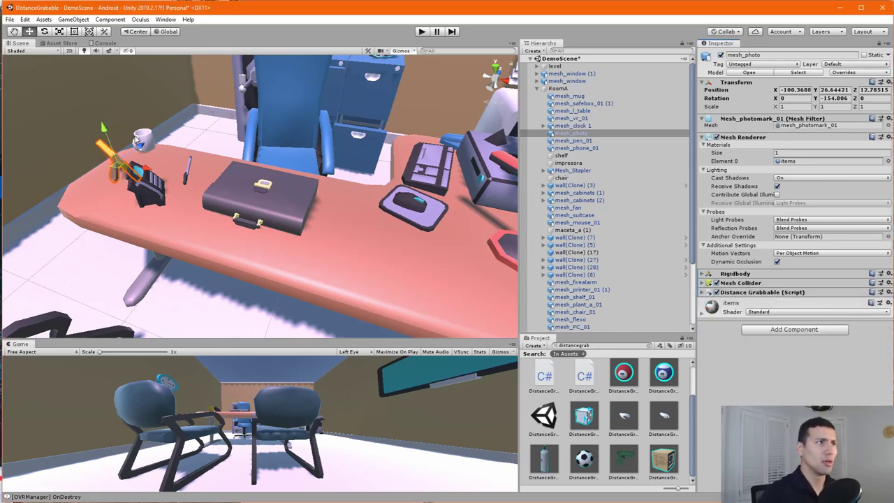
- Give mesh_mug a Rigidbody and a convex Mesh Collider
{"action": "left_click", "coordinate": [141, 139]}
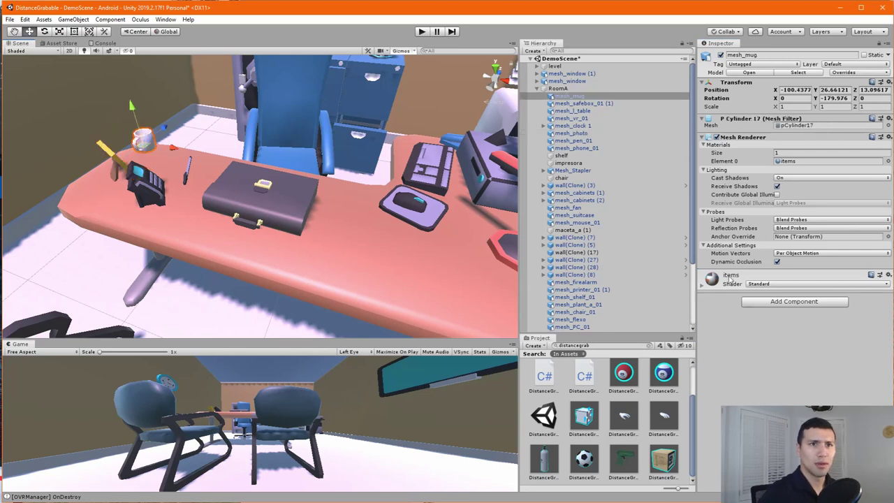
{"action": "left_click", "coordinate": [770, 302]}
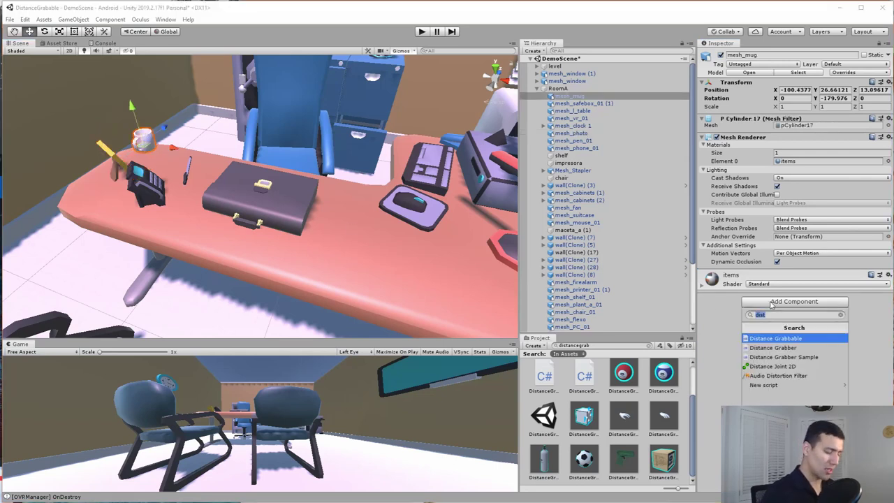
{"action": "type", "text": "rigid"}
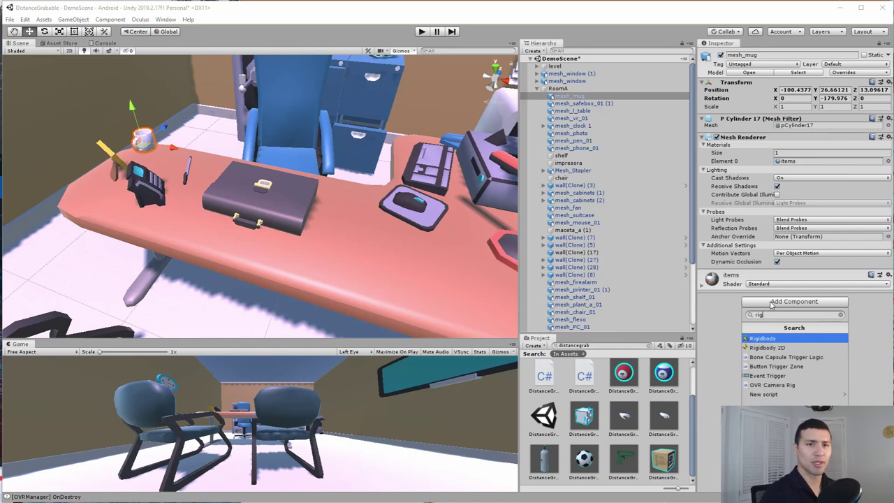
{"action": "key", "text": "Return"}
{"action": "left_click", "coordinate": [782, 313]}
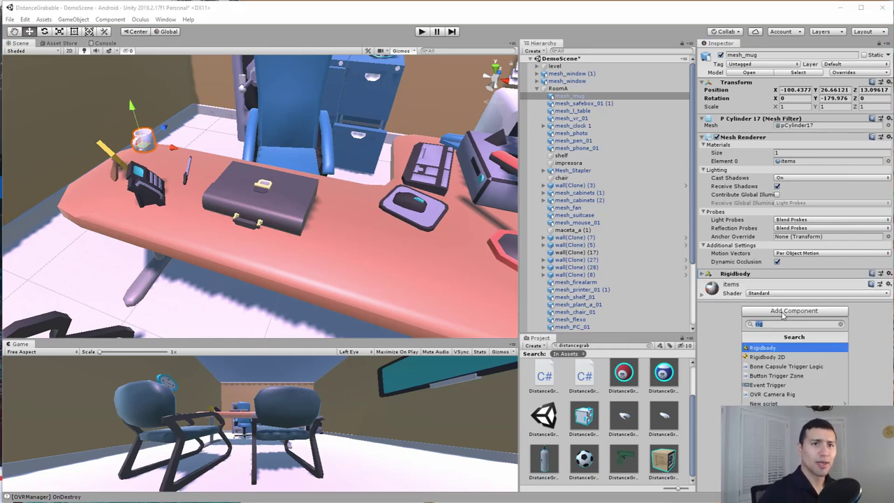
{"action": "type", "text": "mesh col"}
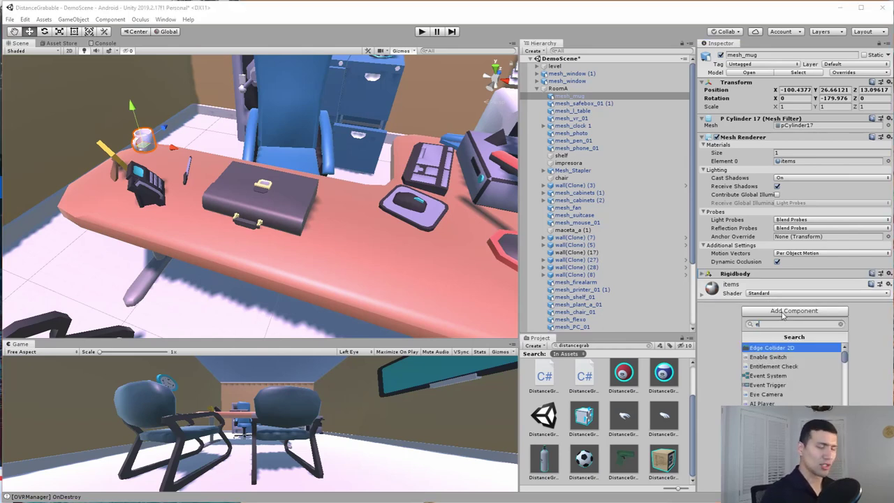
{"action": "key", "text": "Return"}
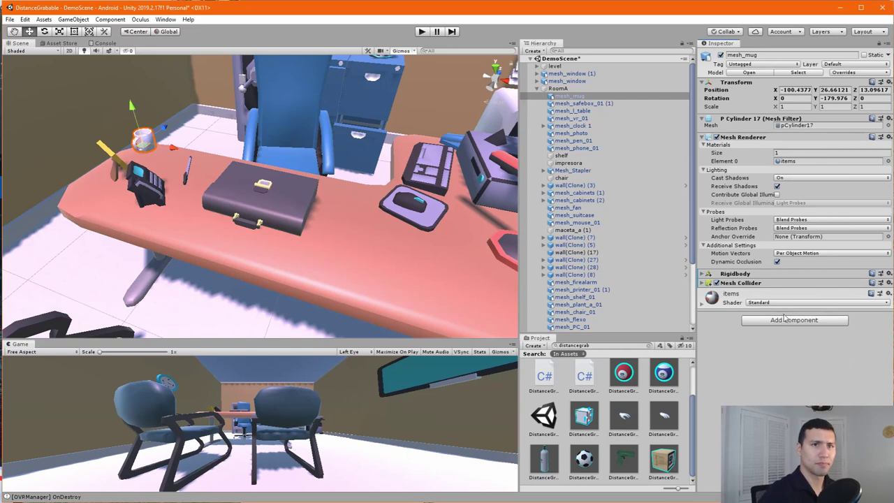
{"action": "left_click", "coordinate": [741, 282]}
{"action": "left_click", "coordinate": [777, 291]}
{"action": "left_click", "coordinate": [753, 283]}
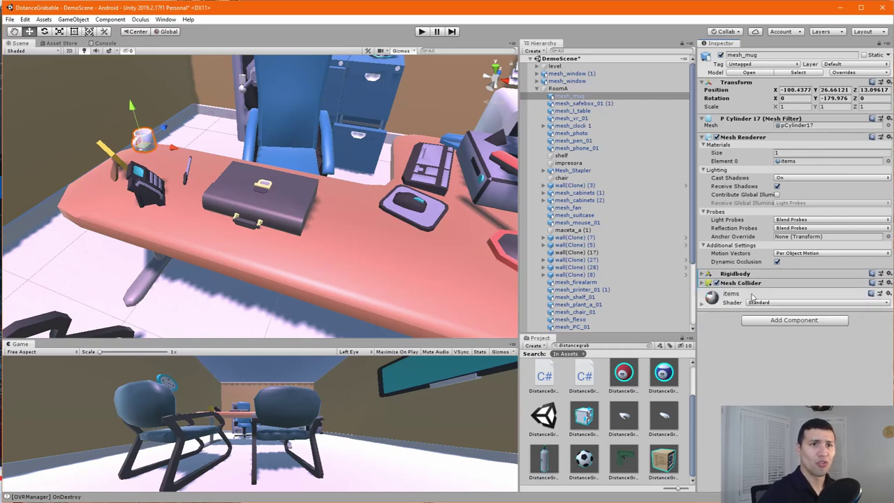
- Add a Distance Grabbable script to the mug and fold its settings away
{"action": "left_click", "coordinate": [780, 320]}
{"action": "type", "text": "distance"}
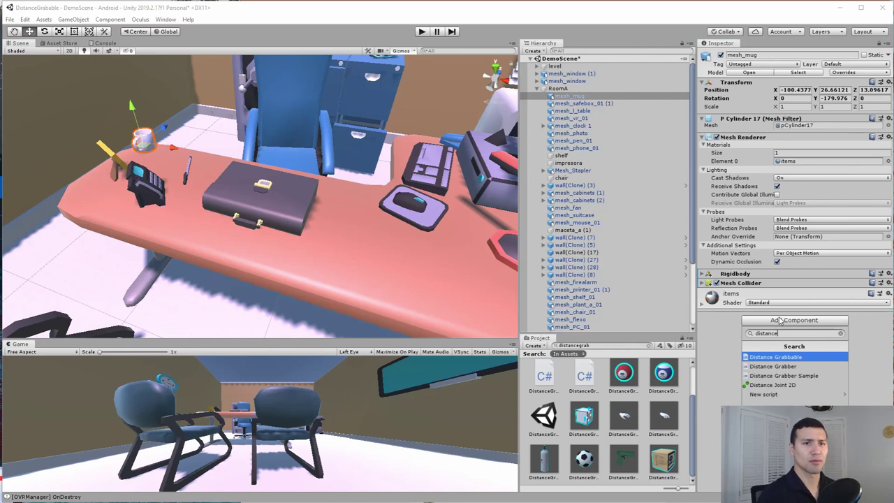
{"action": "key", "text": "Return"}
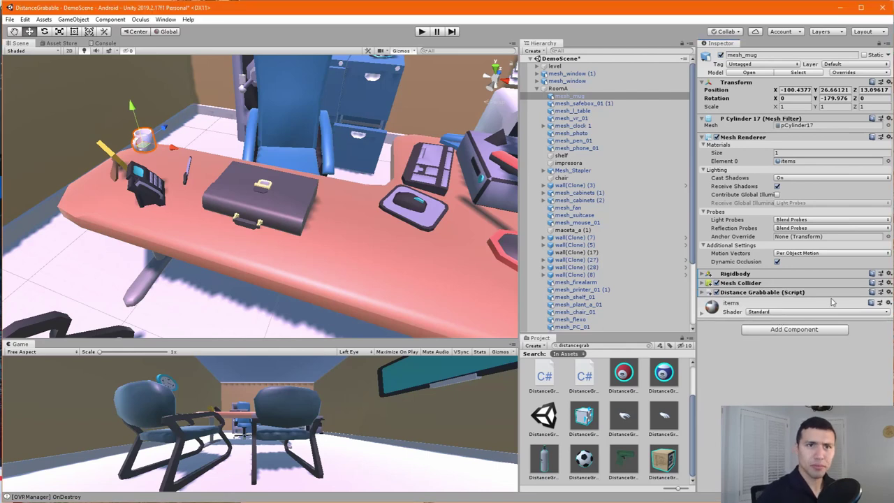
{"action": "left_click", "coordinate": [804, 292]}
{"action": "left_click", "coordinate": [761, 294]}
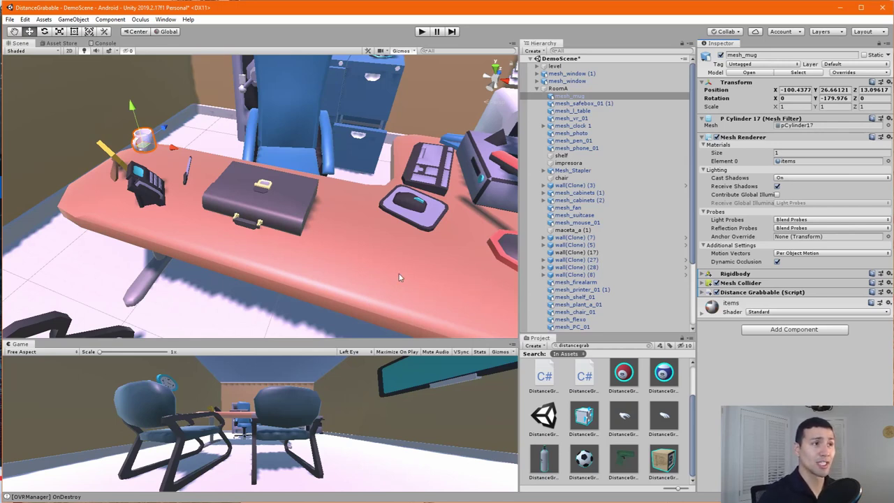
- Collapse RoomA in the Hierarchy so OVRPlayerController and its children show
{"action": "left_click", "coordinate": [537, 89]}
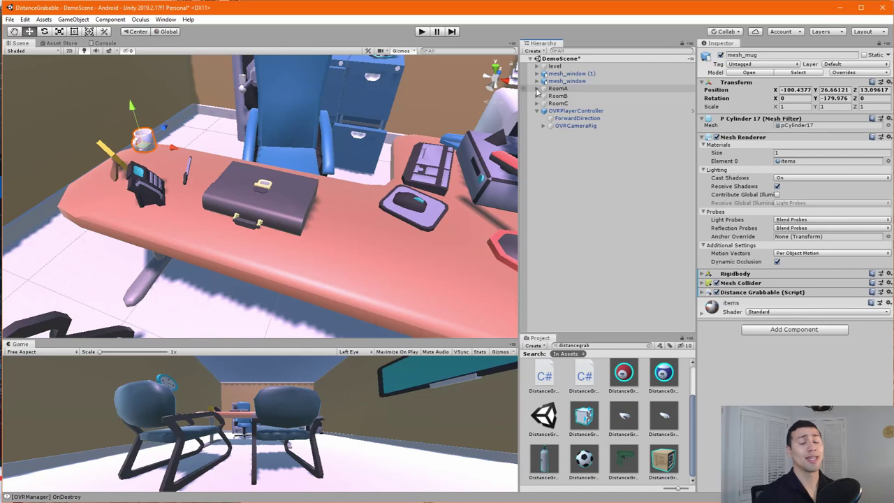
- Create a 3D Sphere under OVRPlayerController and centre it in the Scene view
{"action": "right_click", "coordinate": [573, 112]}
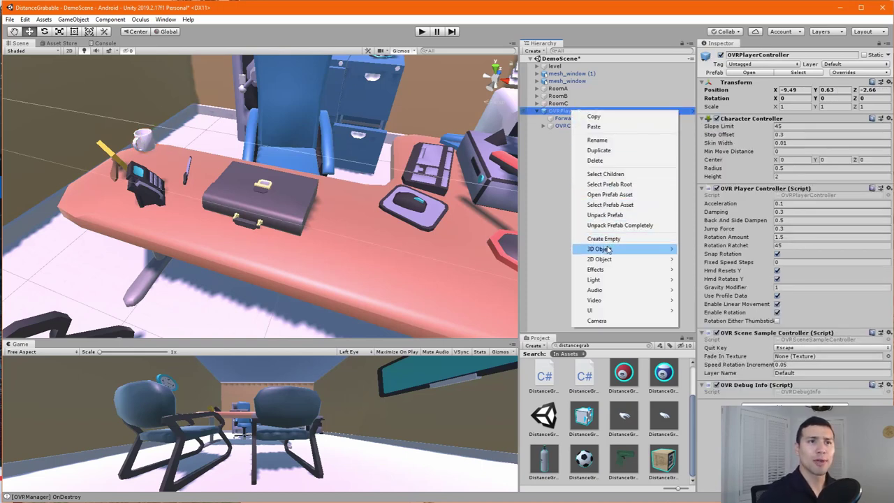
{"action": "mouse_move", "coordinate": [609, 250]}
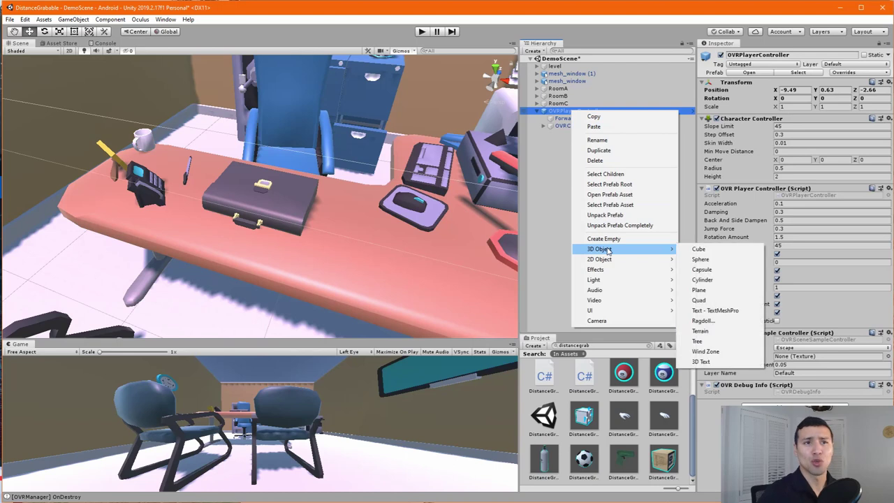
{"action": "left_click", "coordinate": [700, 260]}
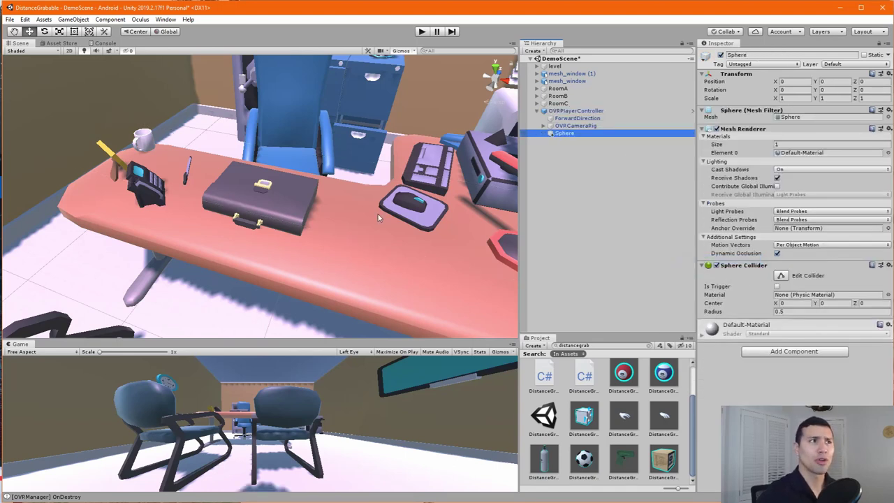
{"action": "scroll", "coordinate": [310, 202], "scroll_direction": "down", "scroll_amount": 5}
{"action": "scroll", "coordinate": [310, 202], "scroll_direction": "down", "scroll_amount": 3}
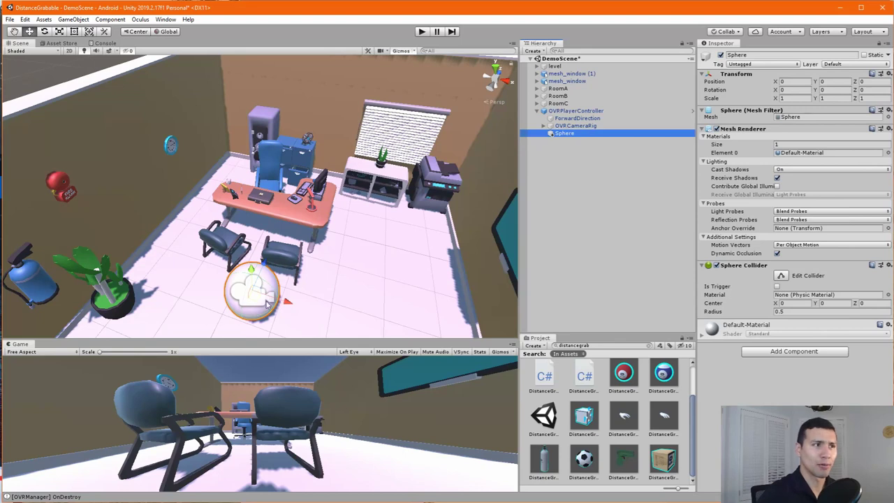
{"action": "scroll", "coordinate": [276, 295], "scroll_direction": "up", "scroll_amount": 5}
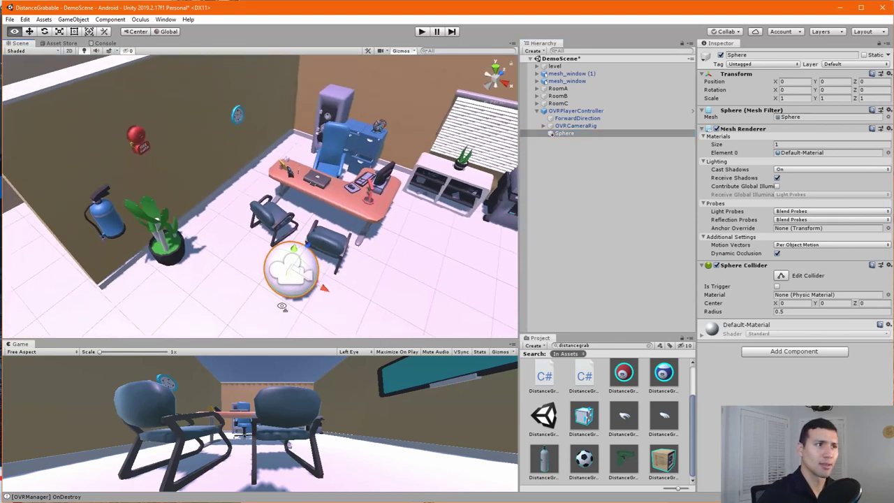
{"action": "middle_click_drag", "start_coordinate": [278, 299], "coordinate": [301, 178]}
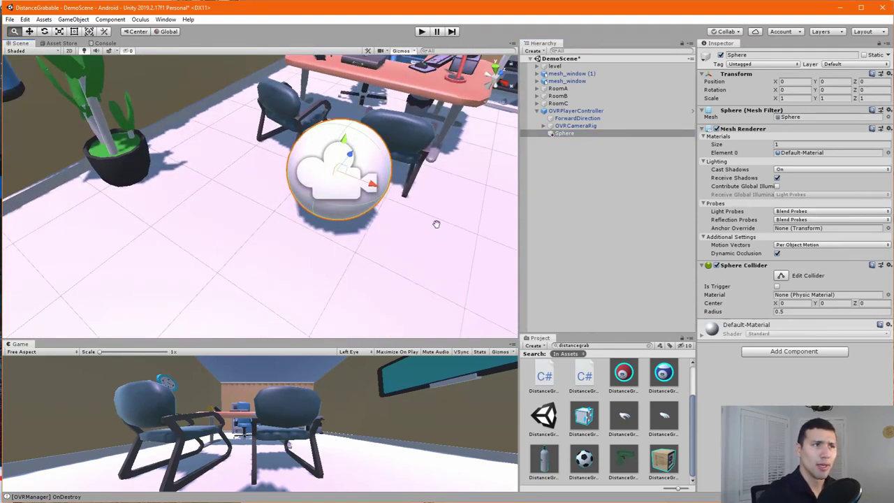
{"action": "middle_click_drag", "start_coordinate": [435, 219], "coordinate": [363, 225]}
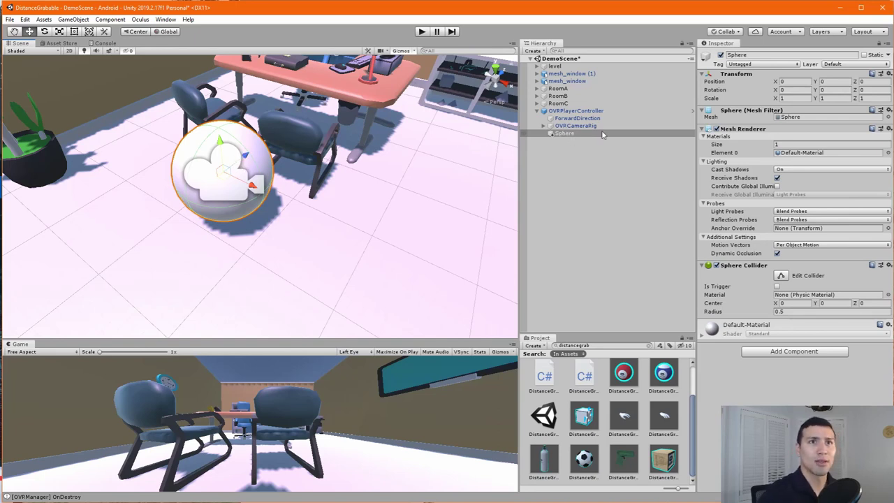
- Disable the Sphere's Mesh Renderer, leaving only its Sphere Collider
{"action": "left_click", "coordinate": [632, 133]}
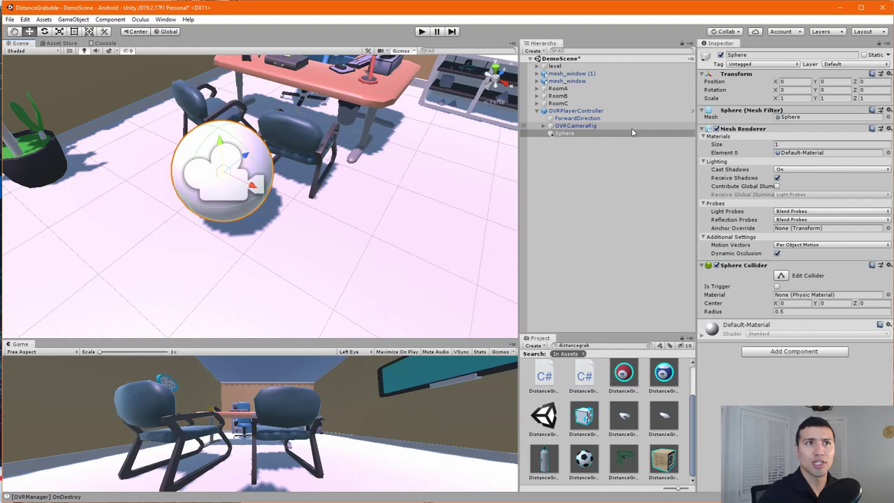
{"action": "left_click", "coordinate": [715, 129]}
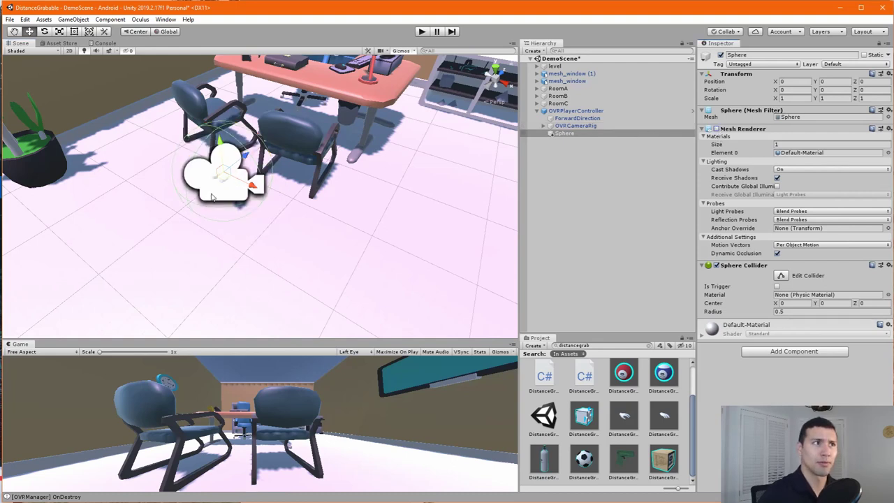
{"action": "scroll", "coordinate": [204, 192], "scroll_direction": "up", "scroll_amount": 5}
{"action": "scroll", "coordinate": [205, 186], "scroll_direction": "down", "scroll_amount": 5}
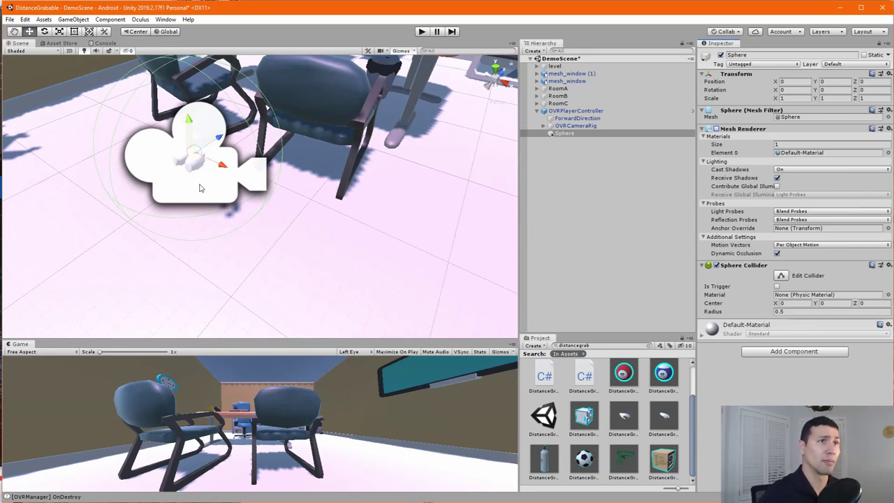
- Fold away Mesh Renderer and add a Grab Manager script to the invisible Sphere
{"action": "left_click", "coordinate": [704, 128]}
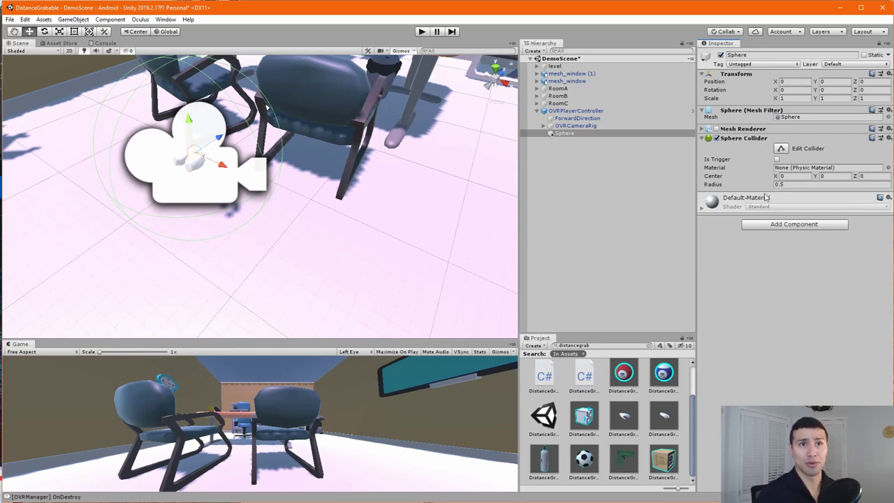
{"action": "left_click", "coordinate": [769, 224]}
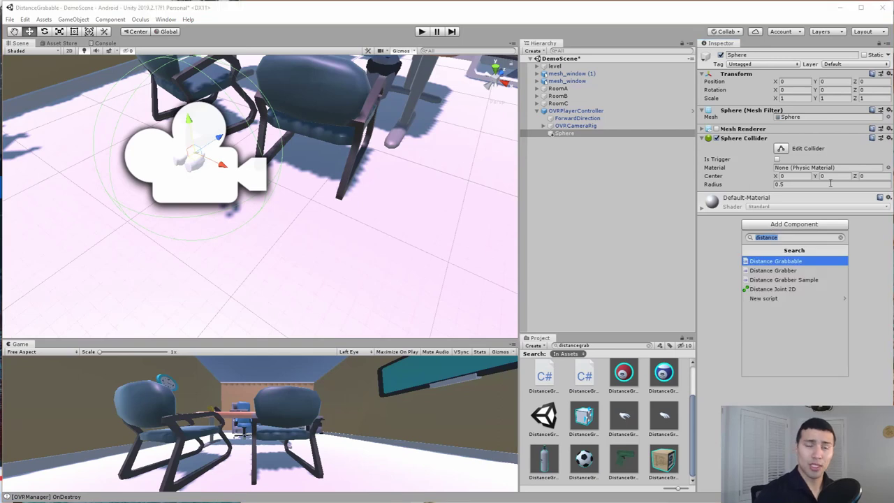
{"action": "type", "text": "gra"}
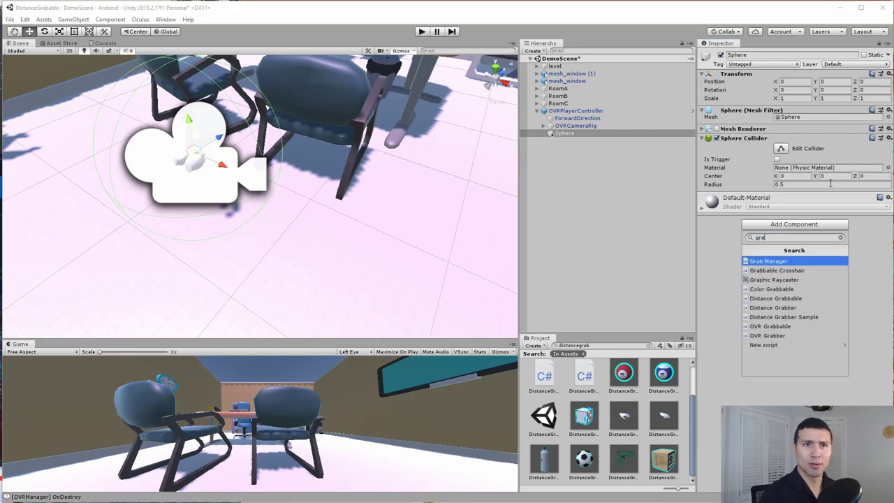
{"action": "key", "text": "Return"}
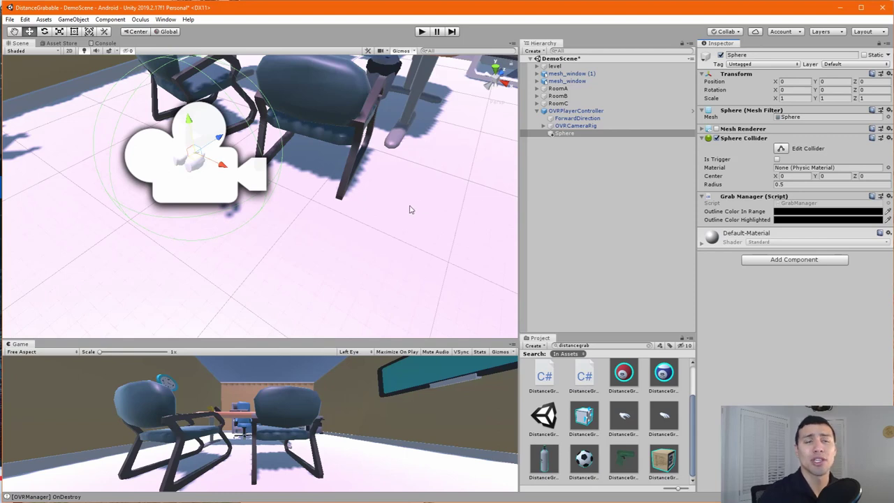
- Change the Sphere Collider radius from 0.5 to 3, then select OVRCameraRig
{"action": "scroll", "coordinate": [277, 207], "scroll_direction": "down", "scroll_amount": 5}
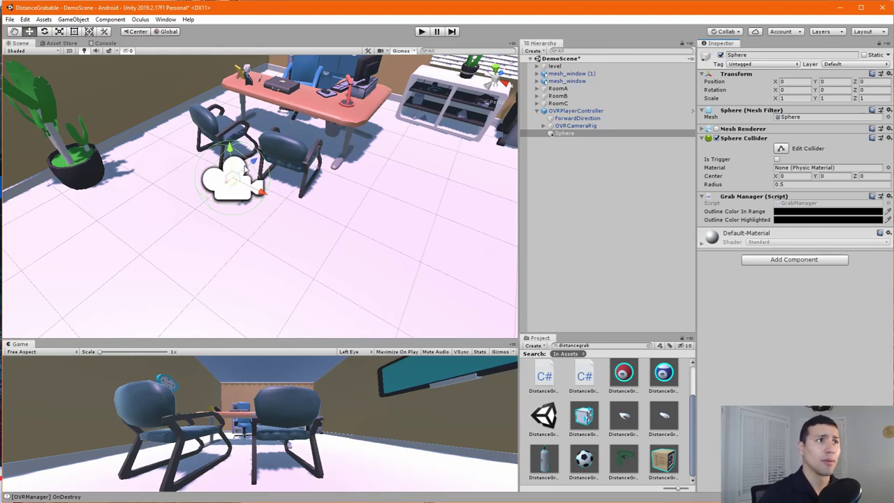
{"action": "scroll", "coordinate": [254, 187], "scroll_direction": "up", "scroll_amount": 4}
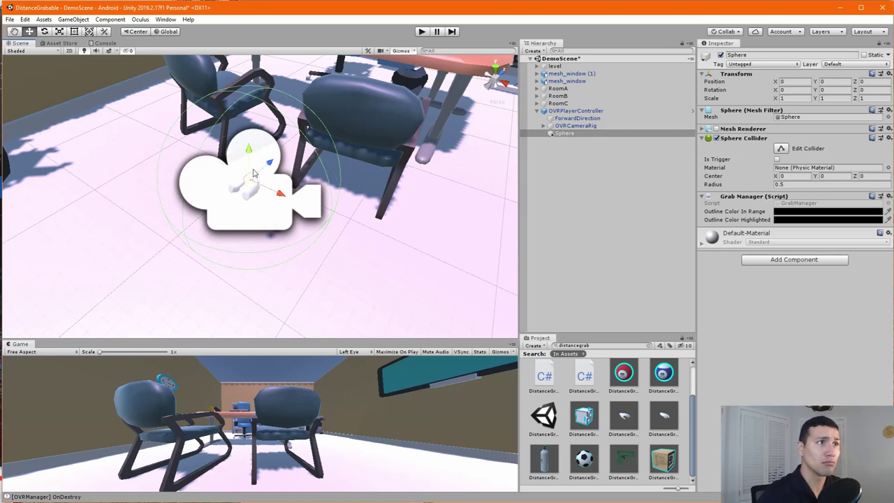
{"action": "scroll", "coordinate": [310, 139], "scroll_direction": "down", "scroll_amount": 10}
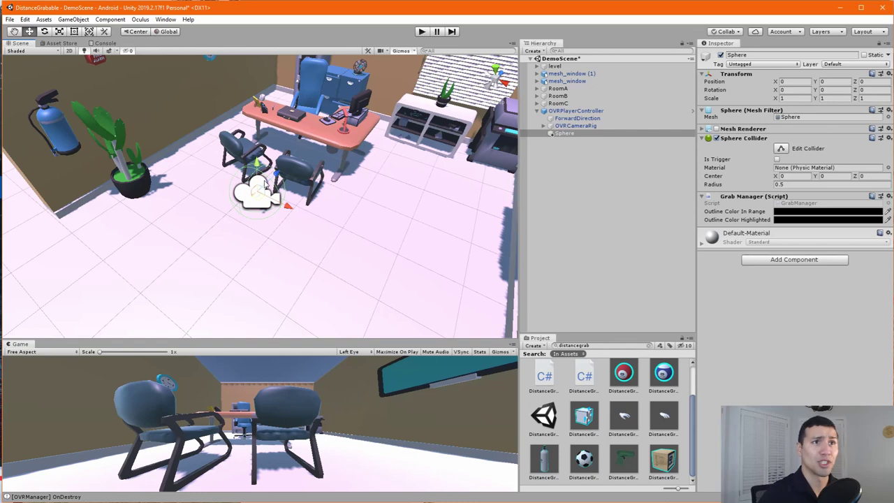
{"action": "left_click", "coordinate": [797, 185]}
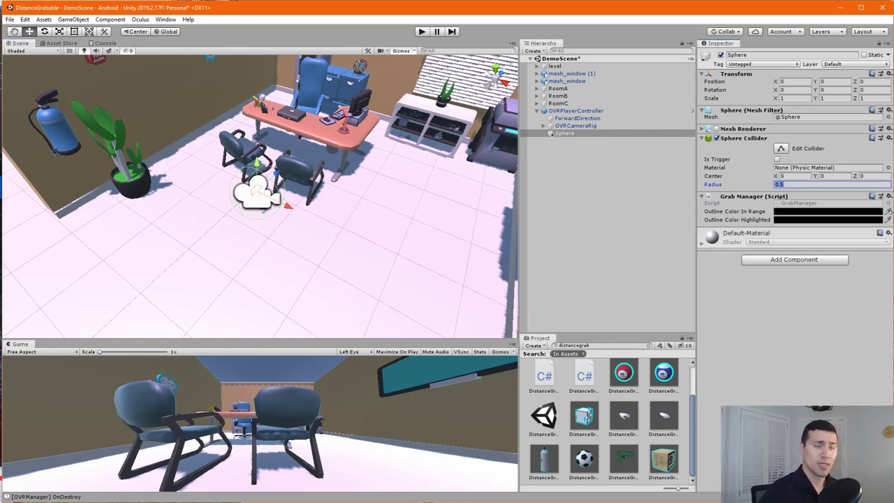
{"action": "type", "text": "3"}
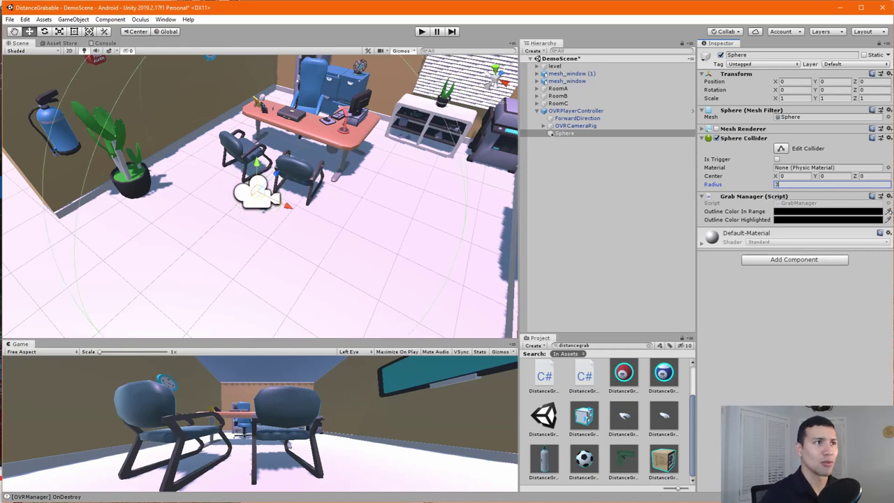
{"action": "scroll", "coordinate": [211, 187], "scroll_direction": "down", "scroll_amount": 5}
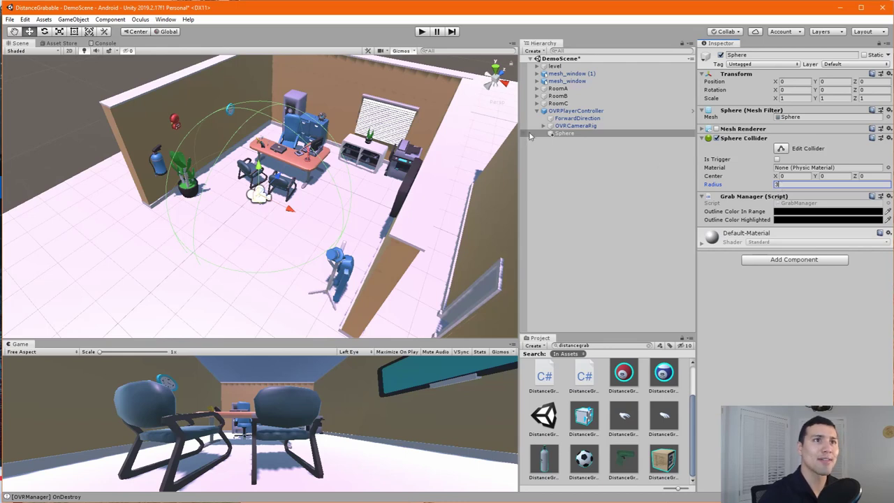
{"action": "left_click", "coordinate": [553, 126]}
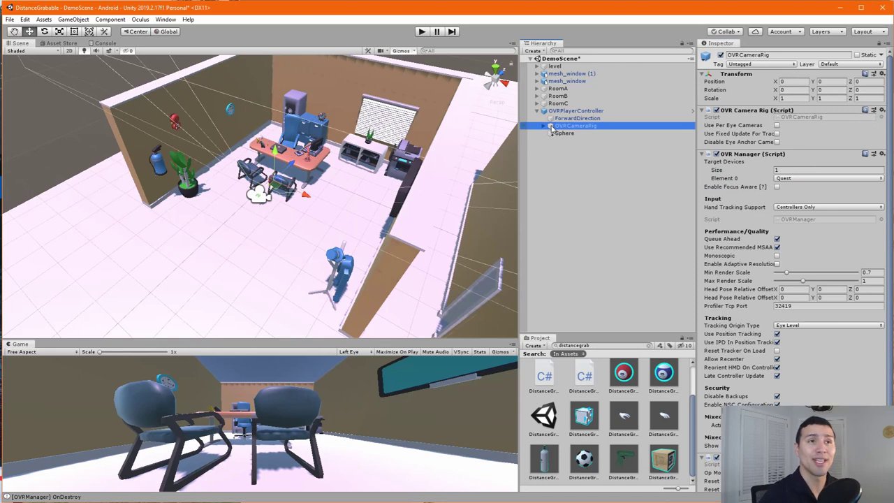
- Expand OVRCameraRig, check DistanceGrabHandLeft's Distance Grabber (Max Grab Distance 2), then reselect Sphere
{"action": "left_click", "coordinate": [551, 127]}
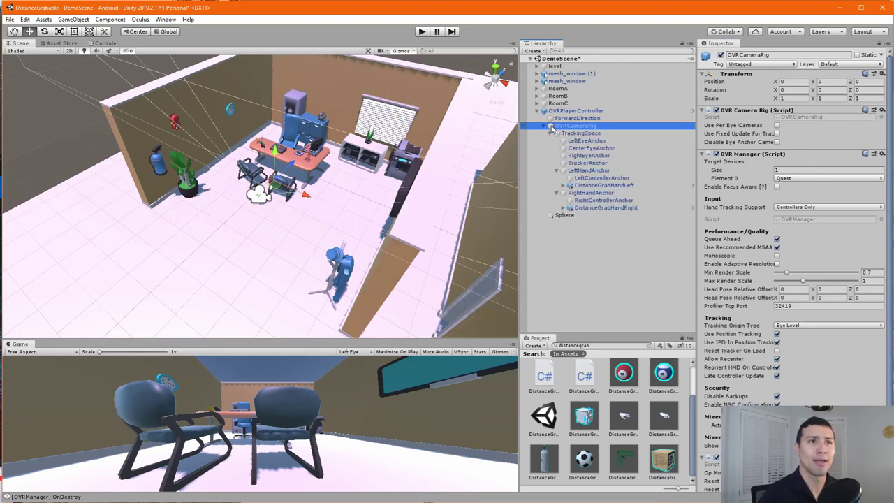
{"action": "left_click", "coordinate": [604, 187]}
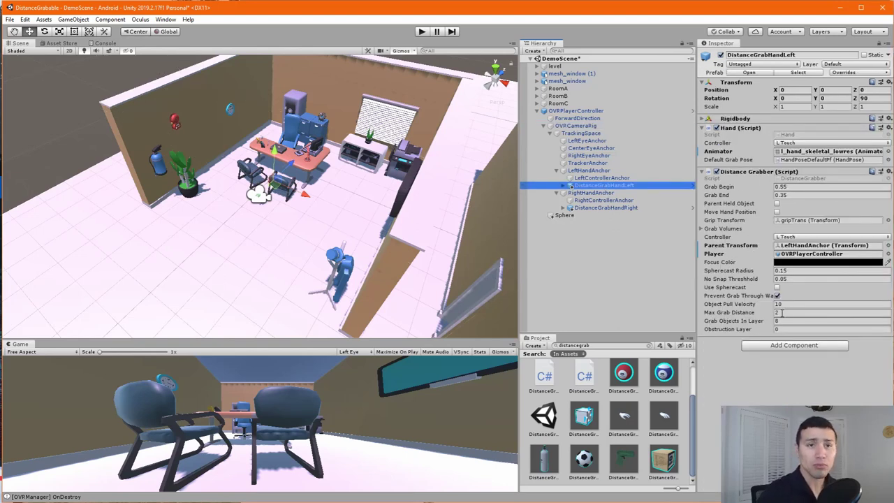
{"action": "left_click", "coordinate": [561, 215]}
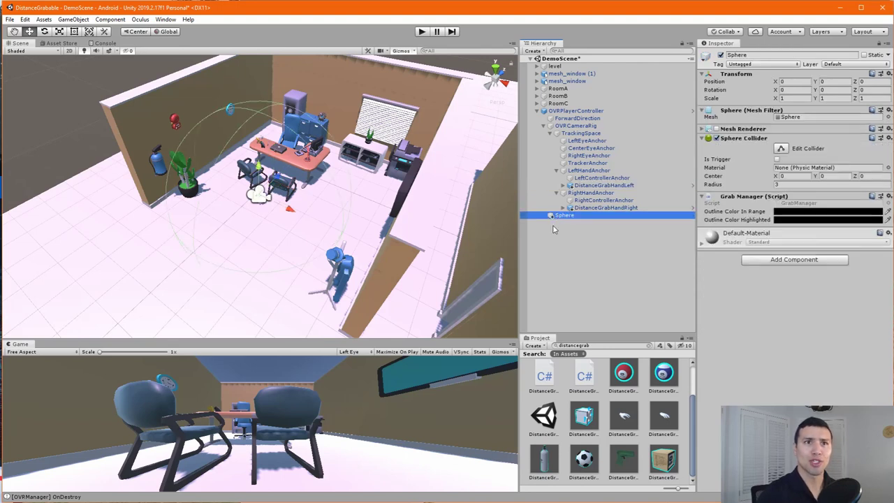
- Rename the Sphere object to GrabManagerRange
{"action": "left_click", "coordinate": [754, 55]}
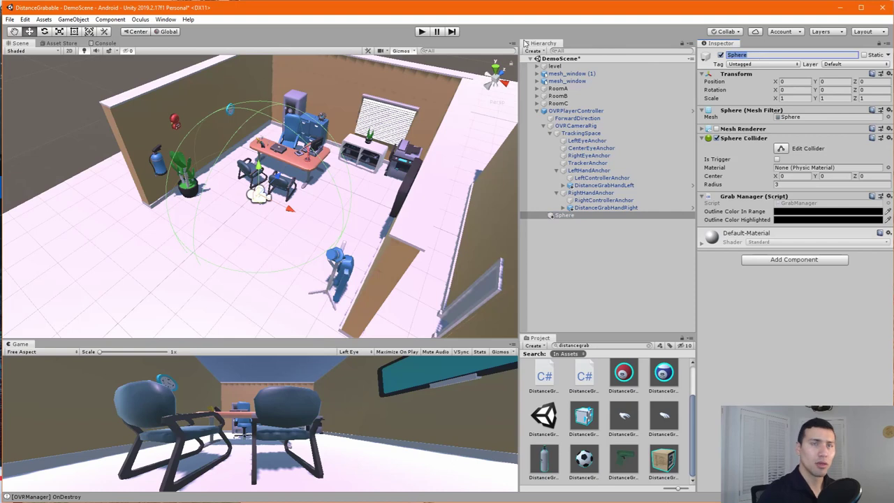
{"action": "type", "text": "GrabManagerRang"}
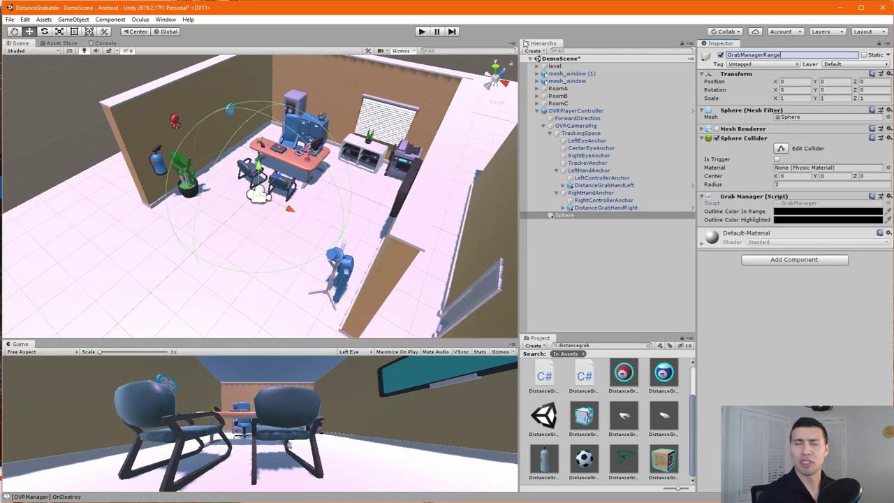
{"action": "key", "text": "Return"}
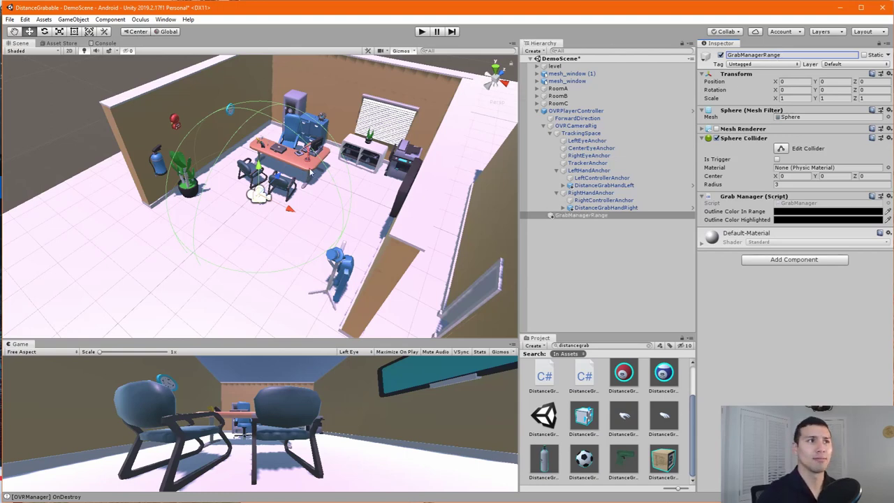
{"action": "scroll", "coordinate": [248, 197], "scroll_direction": "up", "scroll_amount": 10}
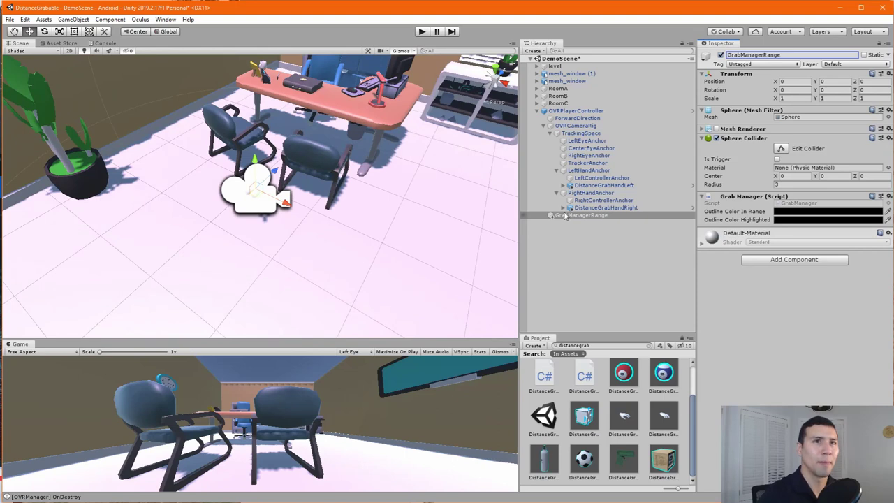
- Frame GrabManagerRange in the scene and make its radius-3 Sphere Collider a trigger
{"action": "double_click", "coordinate": [565, 217]}
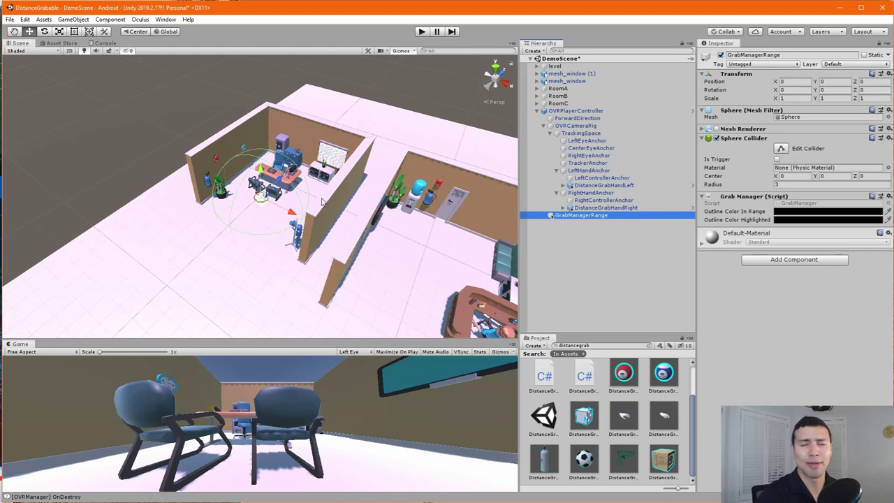
{"action": "scroll", "coordinate": [328, 213], "scroll_direction": "up", "scroll_amount": 2}
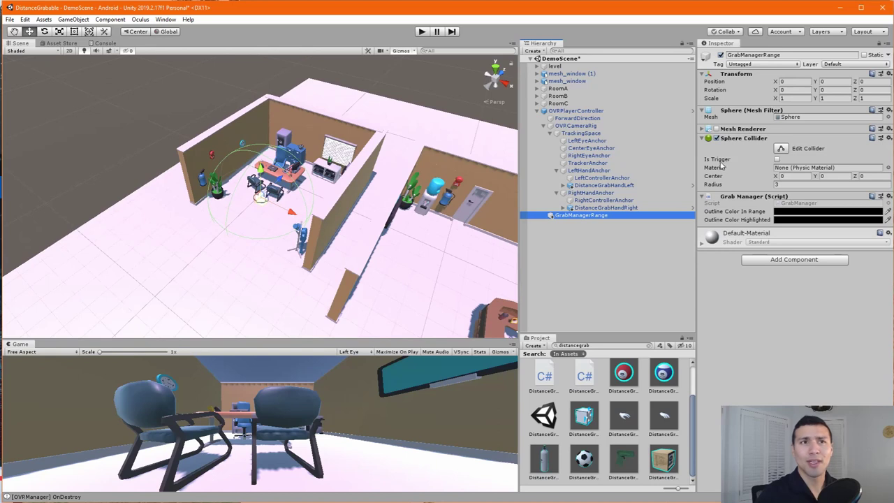
{"action": "left_click", "coordinate": [777, 160]}
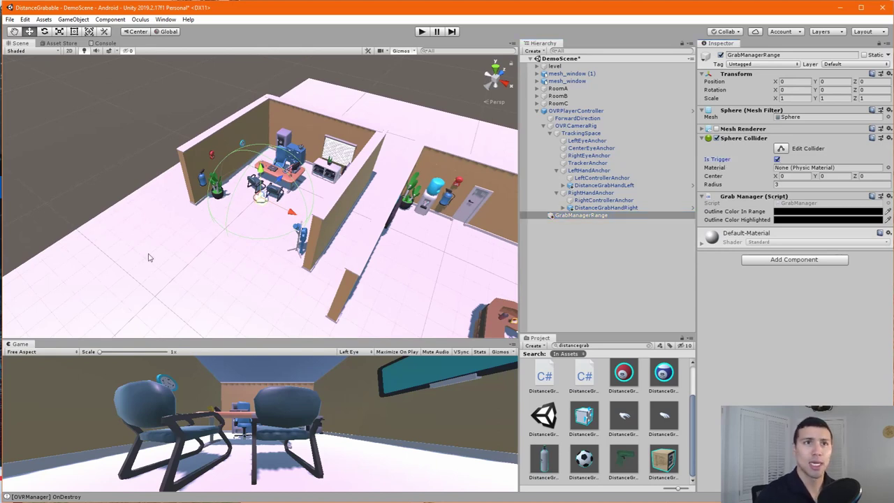
{"action": "scroll", "coordinate": [318, 192], "scroll_direction": "up", "scroll_amount": 3}
{"action": "scroll", "coordinate": [280, 200], "scroll_direction": "up", "scroll_amount": 4}
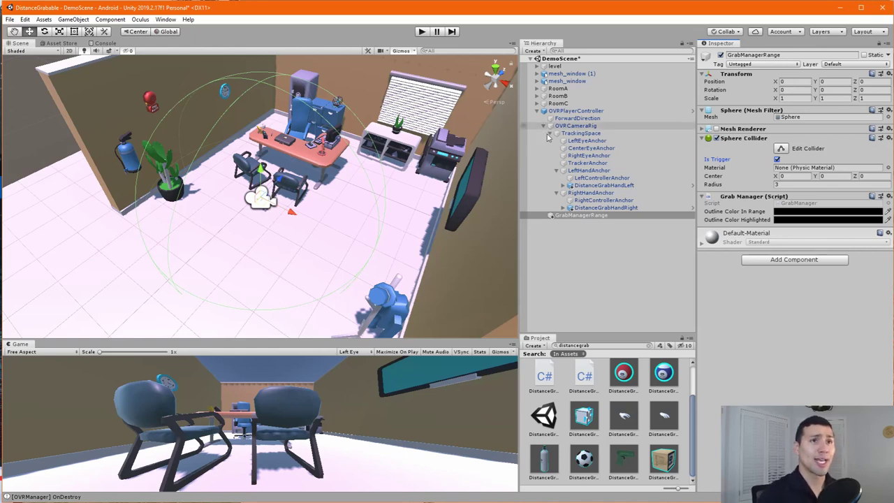
- Compare Distance Grabber settings of DistanceGrabHandRight (layer 0) and DistanceGrabHandLeft (layer 8)
{"action": "left_click", "coordinate": [595, 208]}
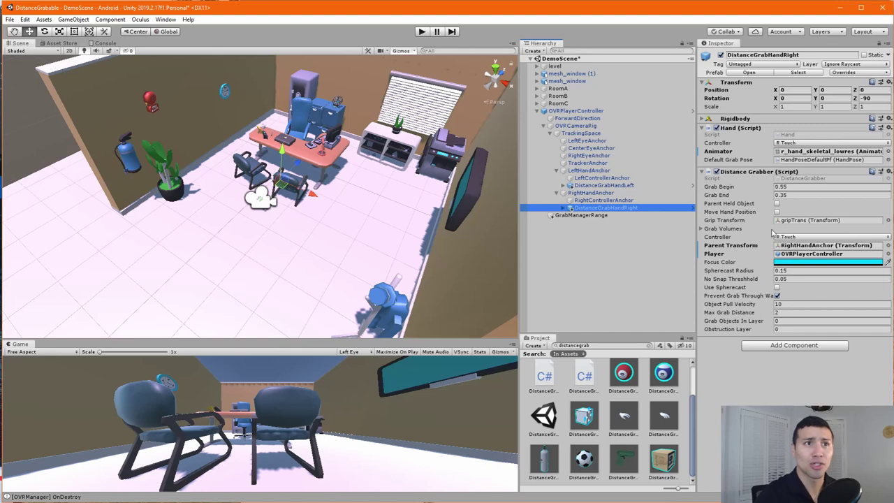
{"action": "left_click", "coordinate": [634, 186]}
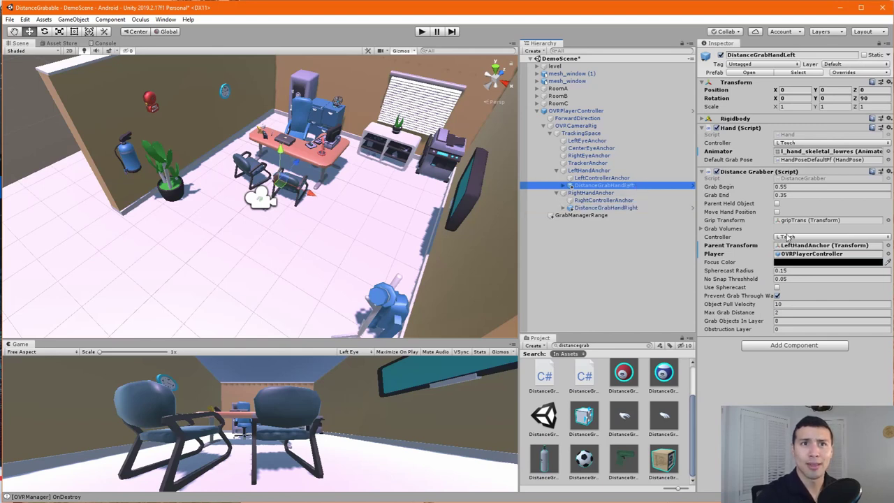
{"action": "left_click", "coordinate": [632, 209]}
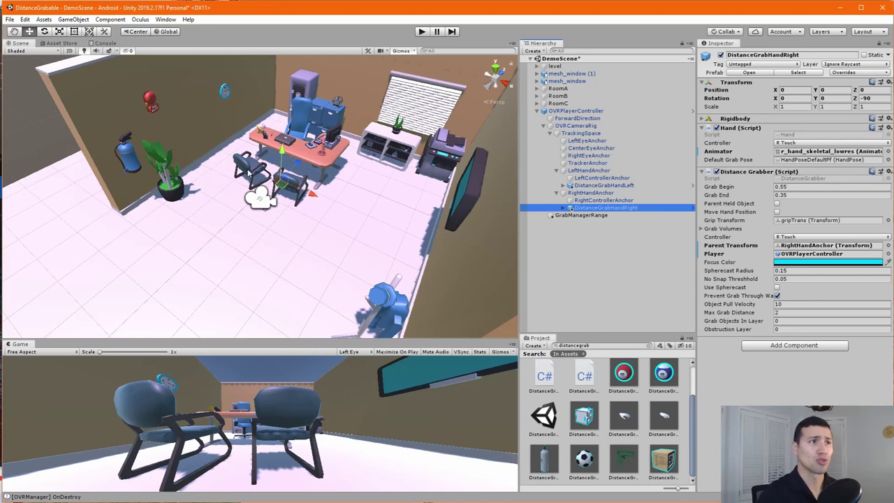
{"action": "scroll", "coordinate": [298, 160], "scroll_direction": "down", "scroll_amount": 2}
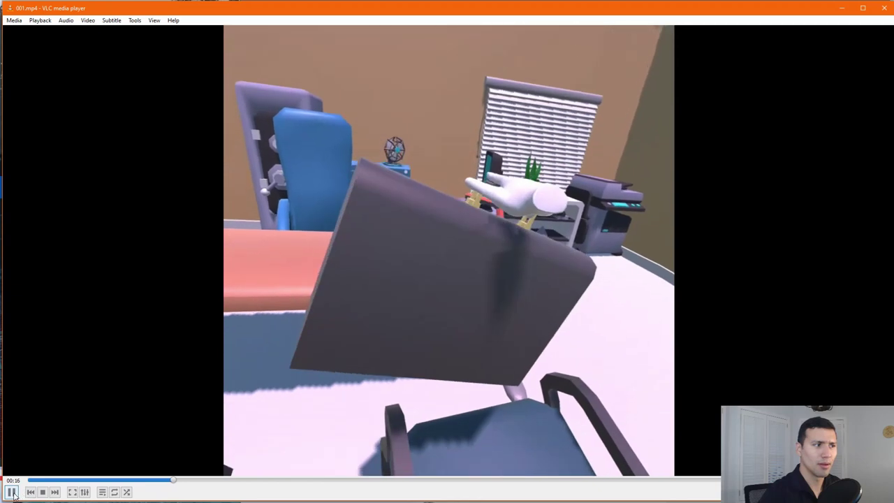
- Pause 001.mp4, rewind it to 00:10, and resume playback
{"action": "left_click", "coordinate": [12, 492]}
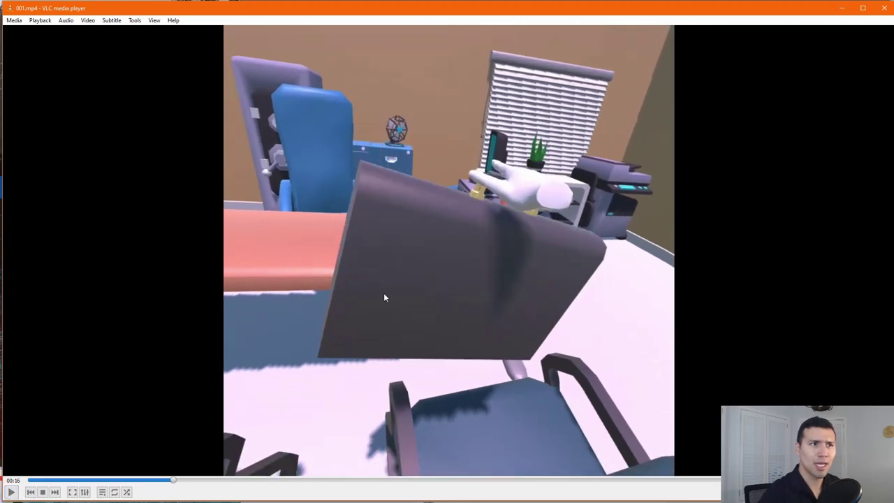
{"action": "left_click", "coordinate": [139, 480]}
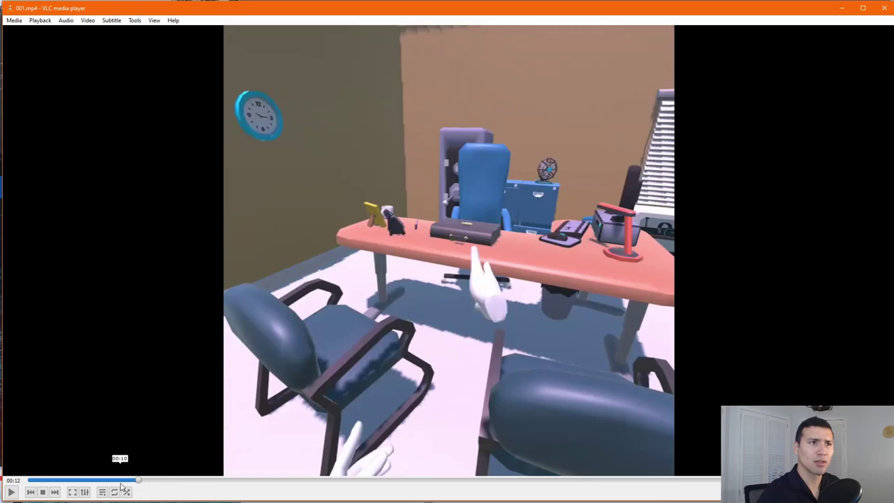
{"action": "left_click", "coordinate": [121, 482]}
{"action": "left_click", "coordinate": [12, 492]}
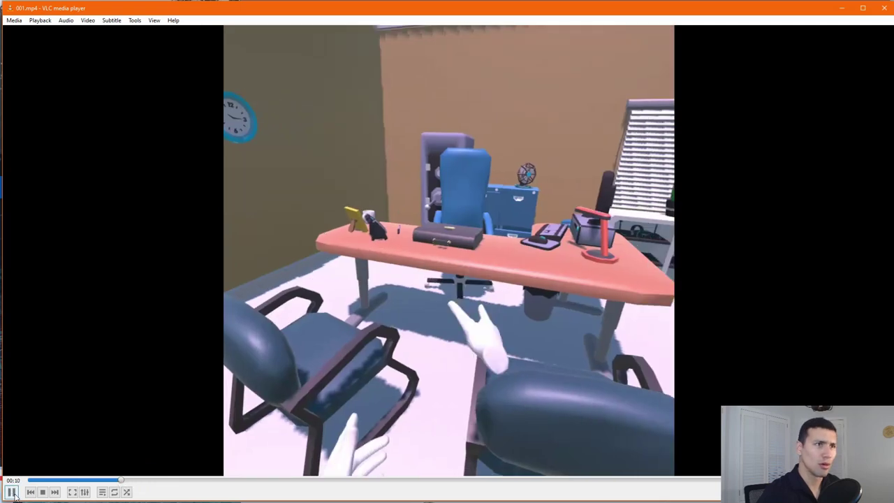
{"action": "left_click", "coordinate": [11, 491]}
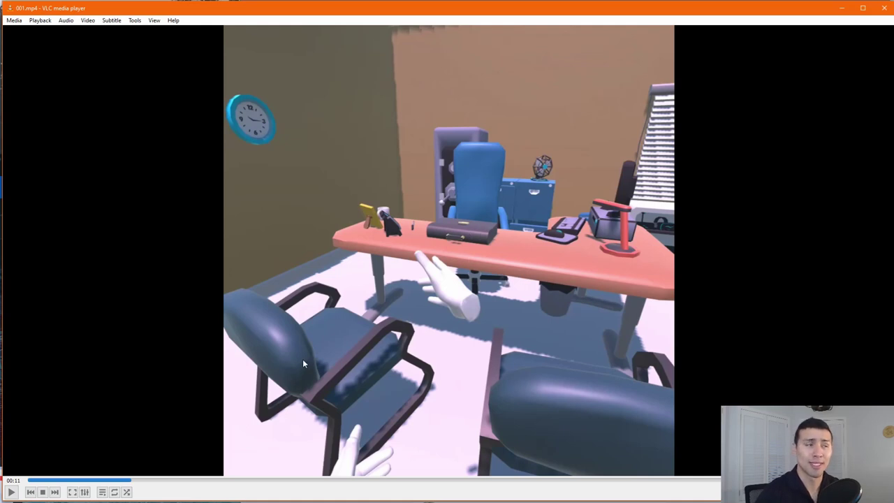
{"action": "left_click", "coordinate": [13, 492]}
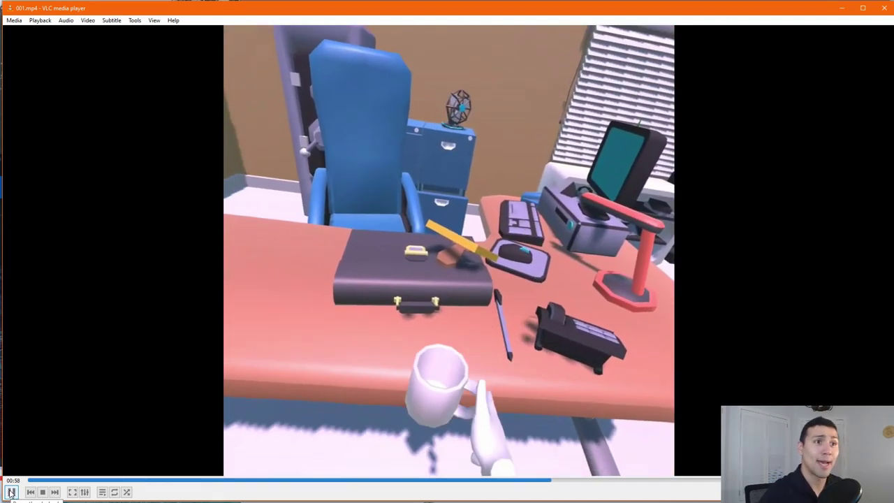
- Pause the recording at 00:58, rewind to 00:05, and play it again
{"action": "left_click", "coordinate": [11, 492]}
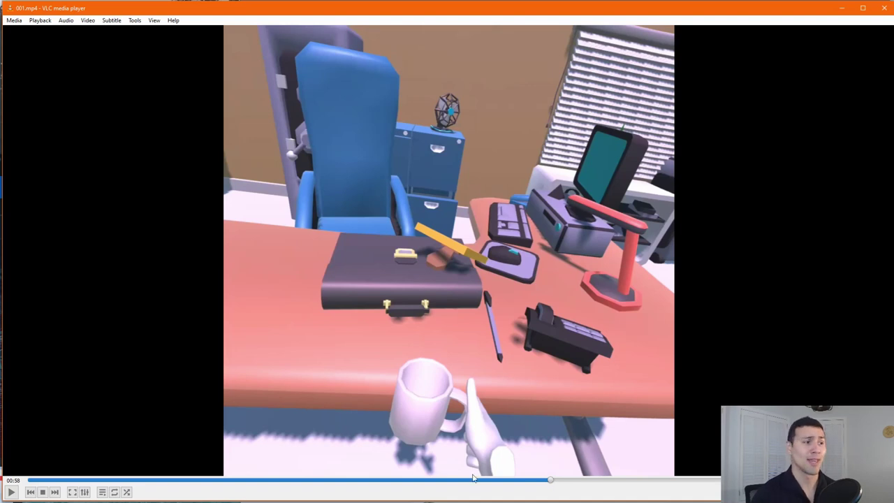
{"action": "left_click_drag", "start_coordinate": [231, 481], "coordinate": [188, 482]}
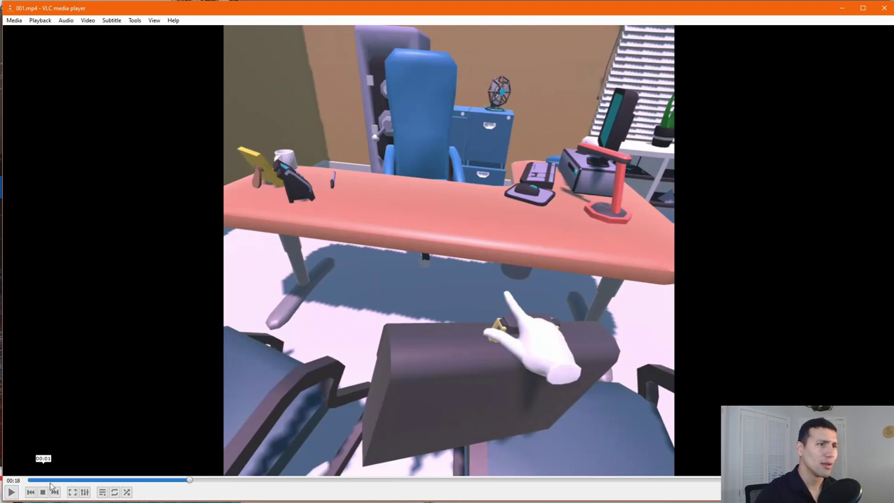
{"action": "left_click", "coordinate": [76, 481]}
{"action": "left_click", "coordinate": [13, 492]}
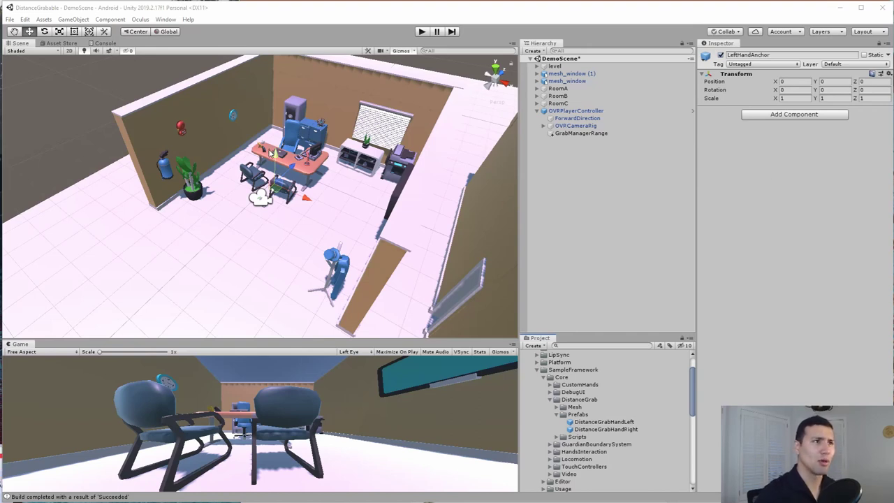
- Zoom the Scene view onto the desk and select GrabManagerRange to view its Grab Manager
{"action": "scroll", "coordinate": [271, 152], "scroll_direction": "up", "scroll_amount": 3}
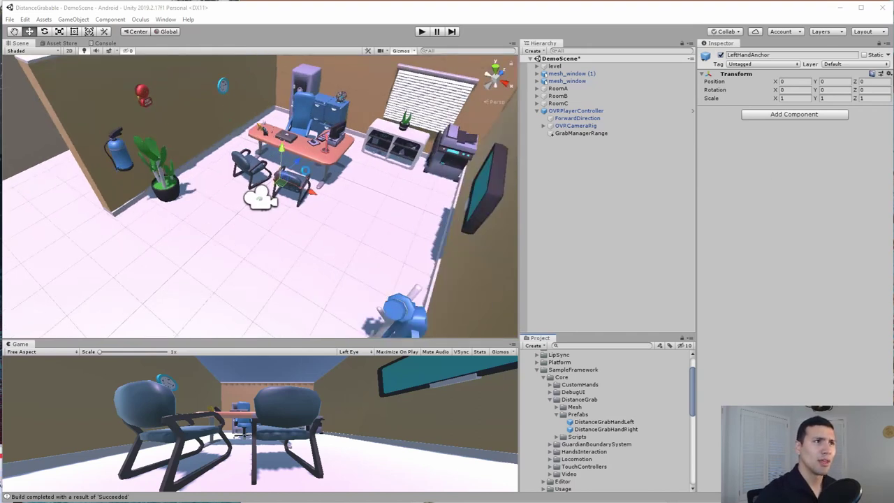
{"action": "scroll", "coordinate": [277, 194], "scroll_direction": "up", "scroll_amount": 3}
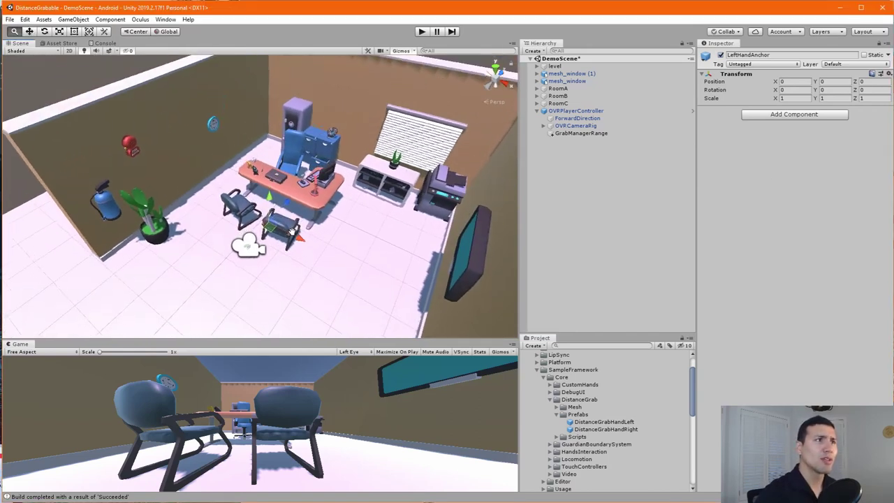
{"action": "scroll", "coordinate": [278, 193], "scroll_direction": "up", "scroll_amount": 2}
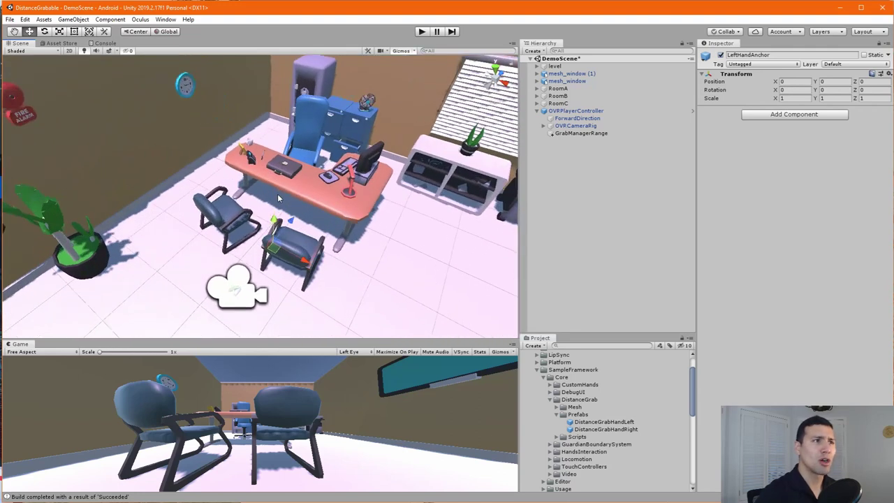
{"action": "scroll", "coordinate": [302, 183], "scroll_direction": "up", "scroll_amount": 2}
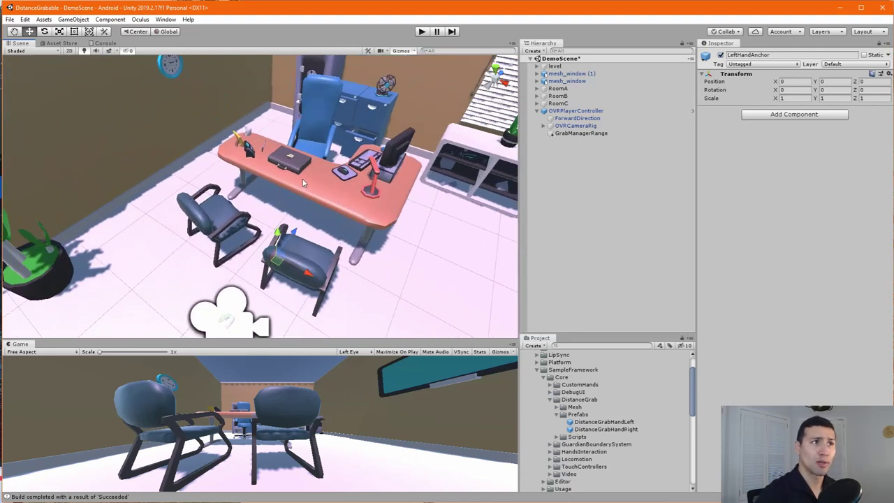
{"action": "scroll", "coordinate": [296, 183], "scroll_direction": "up", "scroll_amount": 3}
{"action": "scroll", "coordinate": [294, 180], "scroll_direction": "down", "scroll_amount": 2}
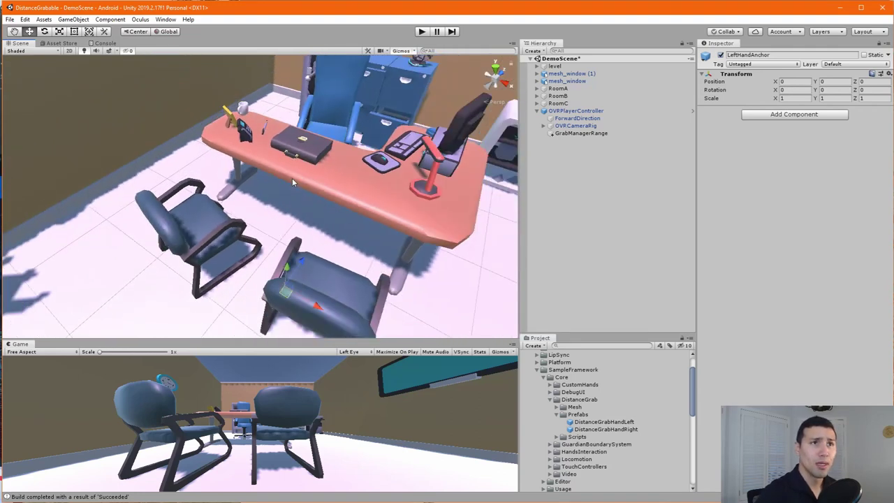
{"action": "left_click", "coordinate": [597, 134]}
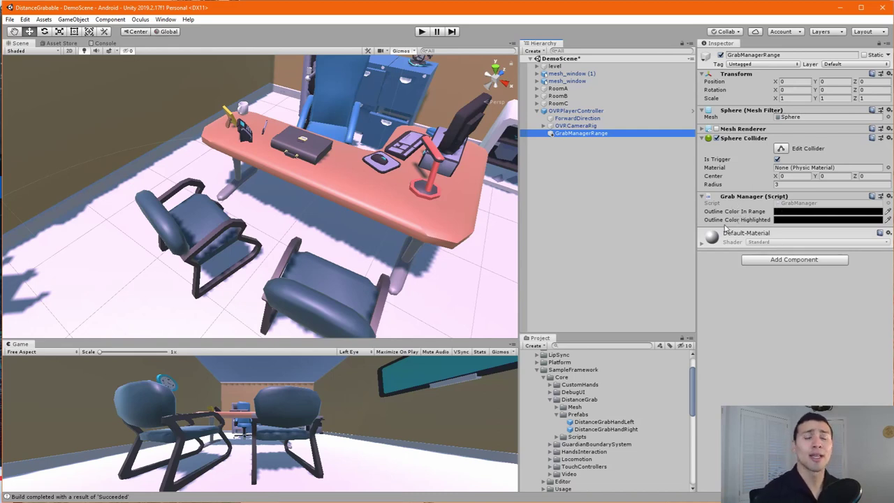
- Set Outline Color In Range to white with alpha 255
{"action": "left_click", "coordinate": [800, 211]}
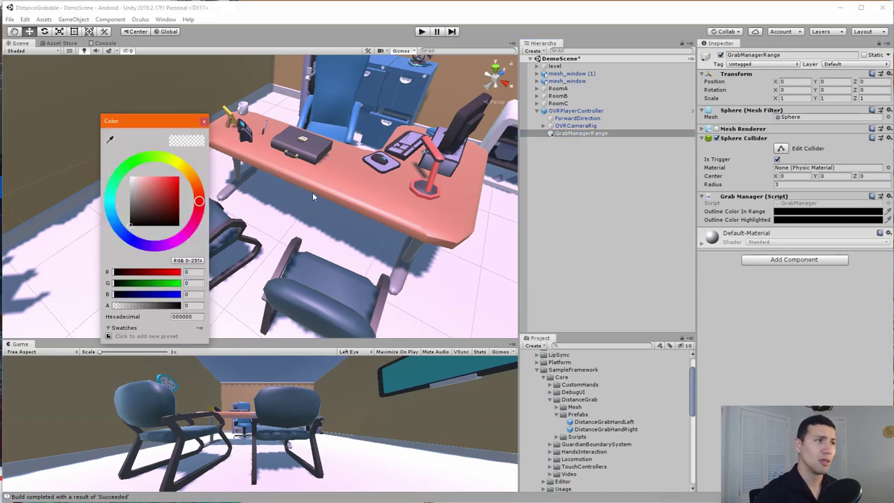
{"action": "left_click_drag", "start_coordinate": [136, 206], "coordinate": [118, 180]}
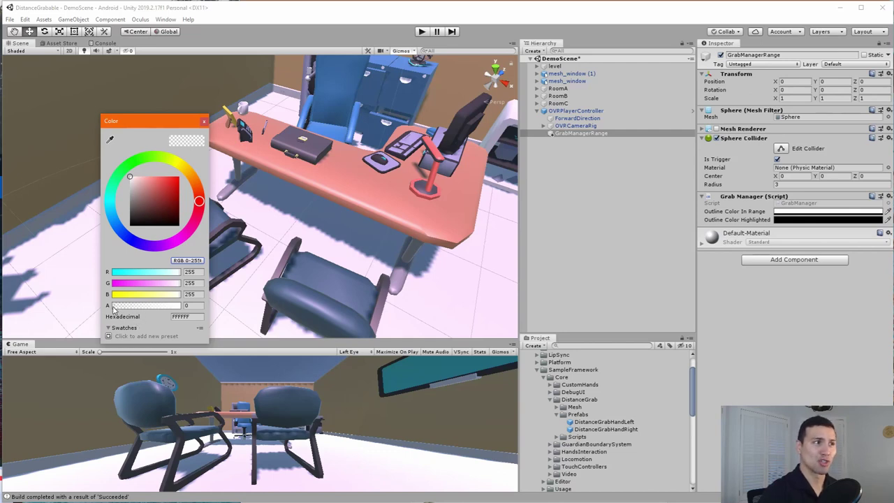
{"action": "left_click_drag", "start_coordinate": [114, 310], "coordinate": [183, 306]}
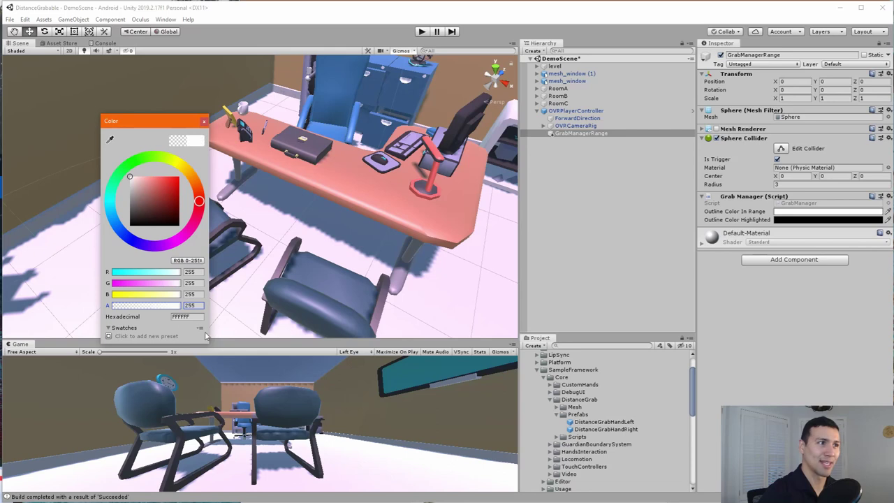
{"action": "left_click", "coordinate": [204, 123]}
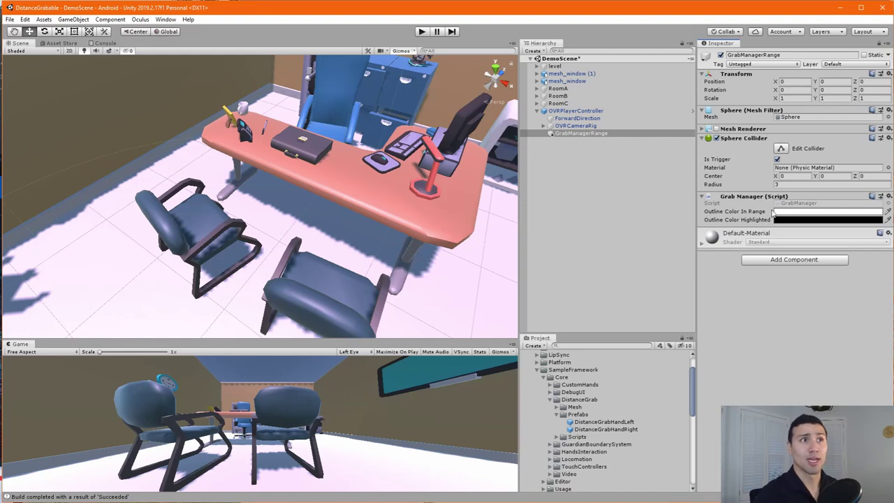
- Try different in-range outline opacities, leaving it fully opaque white
{"action": "left_click", "coordinate": [821, 213]}
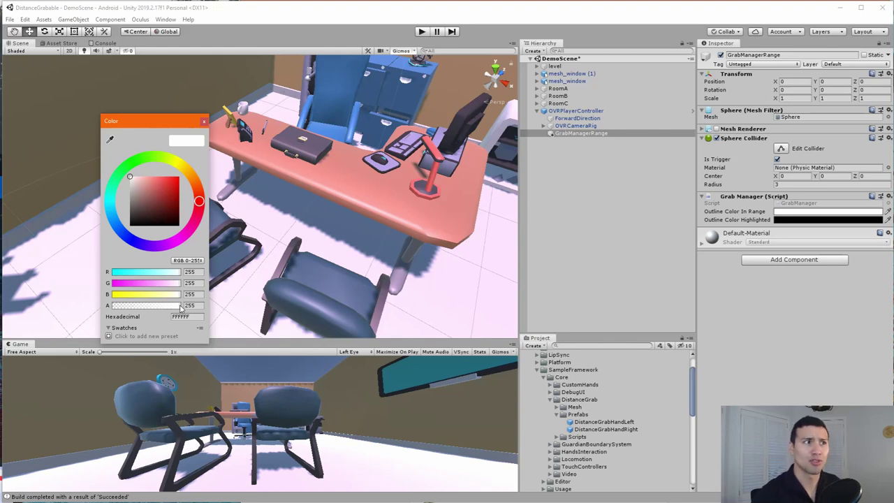
{"action": "left_click_drag", "start_coordinate": [180, 308], "coordinate": [94, 314]}
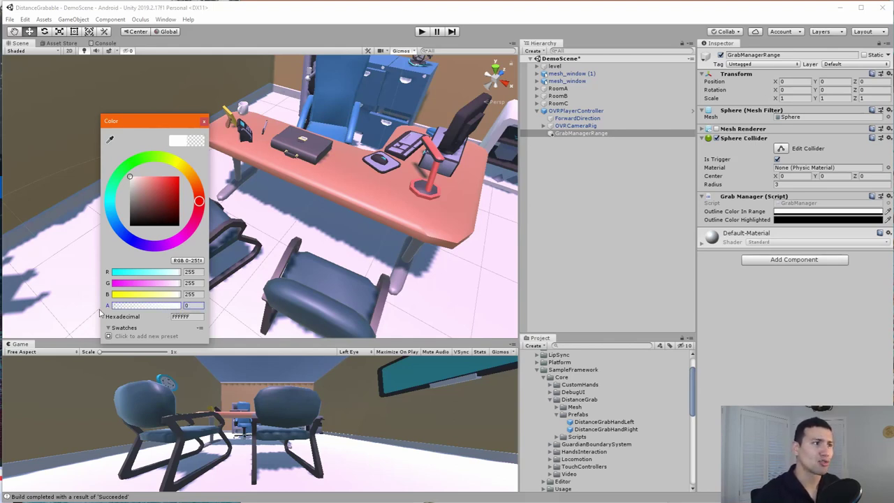
{"action": "left_click", "coordinate": [204, 123]}
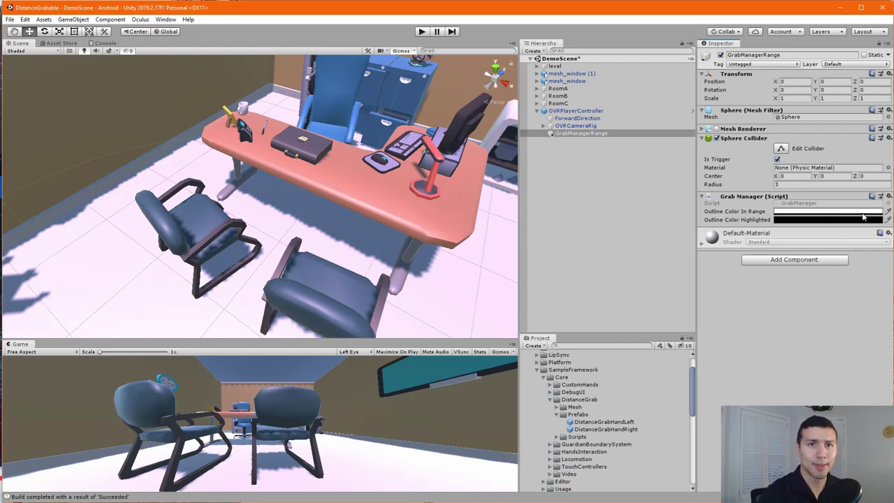
{"action": "left_click", "coordinate": [808, 214]}
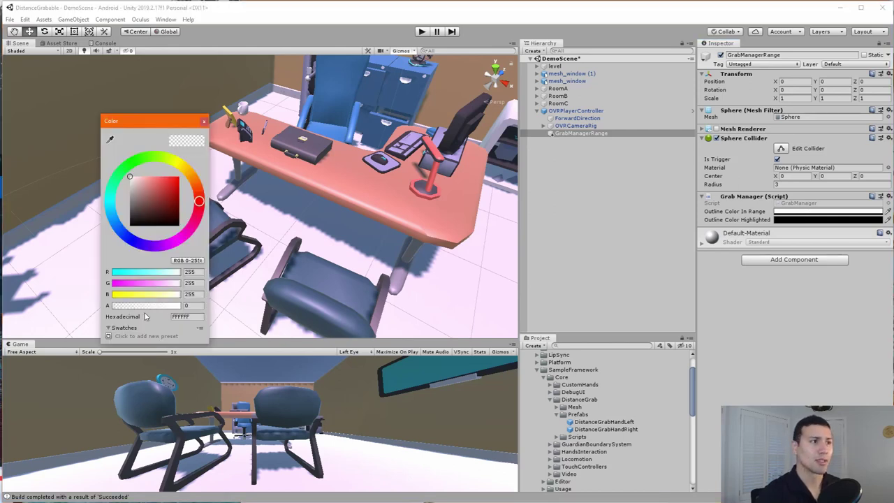
{"action": "left_click", "coordinate": [119, 305]}
{"action": "left_click_drag", "start_coordinate": [119, 305], "coordinate": [142, 306]}
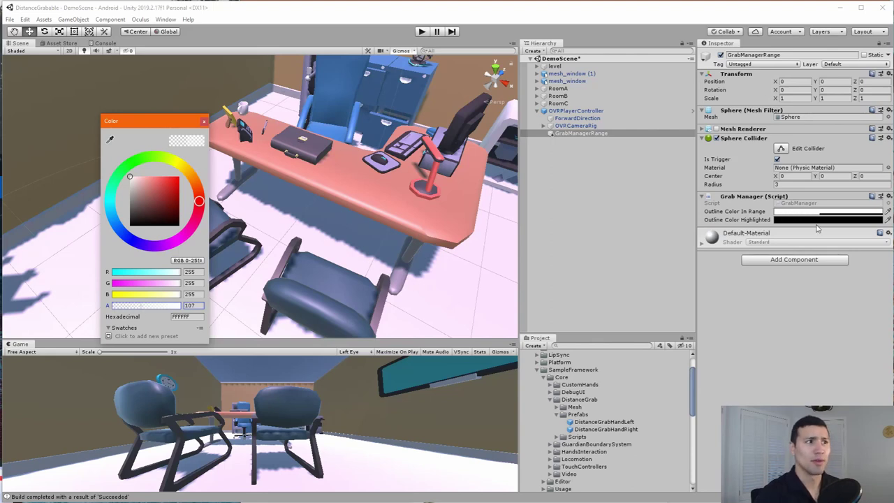
{"action": "left_click_drag", "start_coordinate": [143, 308], "coordinate": [205, 316]}
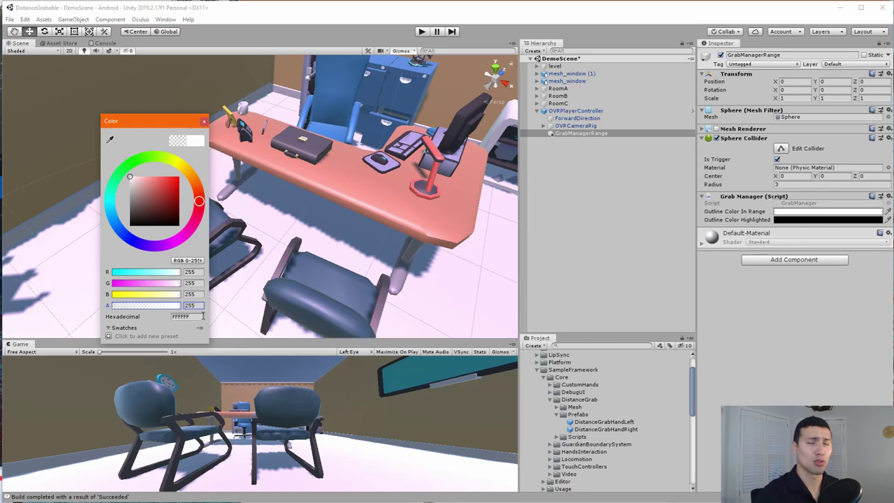
{"action": "left_click", "coordinate": [203, 124]}
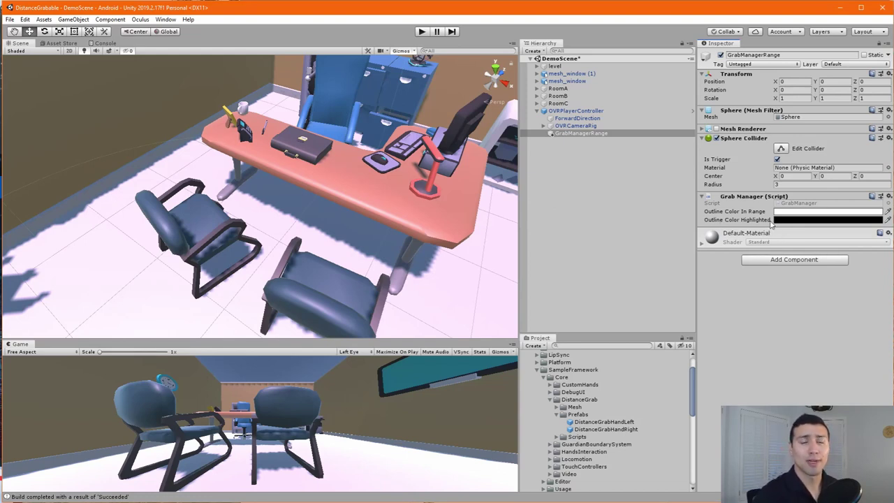
{"action": "left_click", "coordinate": [796, 220]}
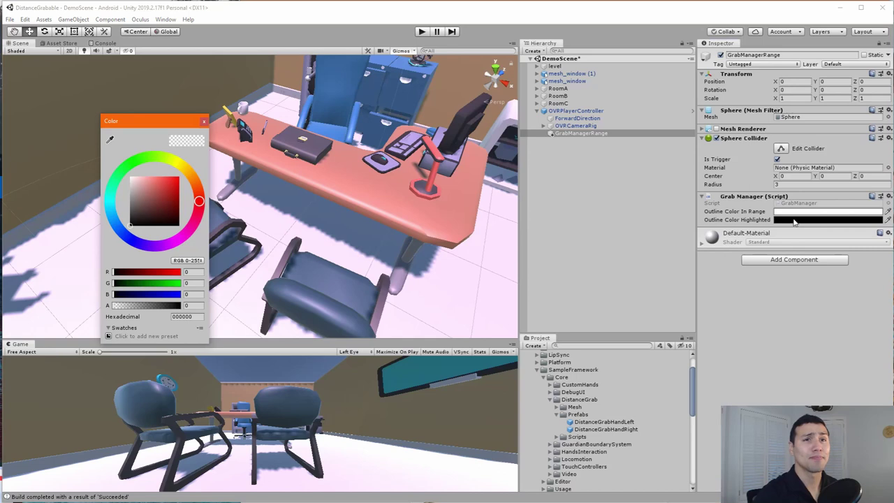
- Set Outline Color Highlighted to fully opaque cyan 00C9E5
{"action": "left_click", "coordinate": [112, 208]}
{"action": "left_click_drag", "start_coordinate": [147, 211], "coordinate": [202, 187]}
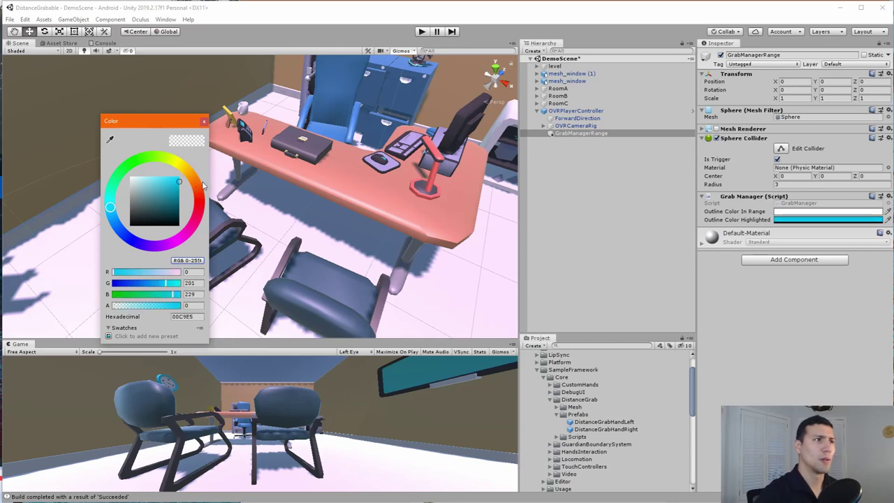
{"action": "left_click", "coordinate": [114, 305]}
{"action": "left_click_drag", "start_coordinate": [114, 307], "coordinate": [185, 308]}
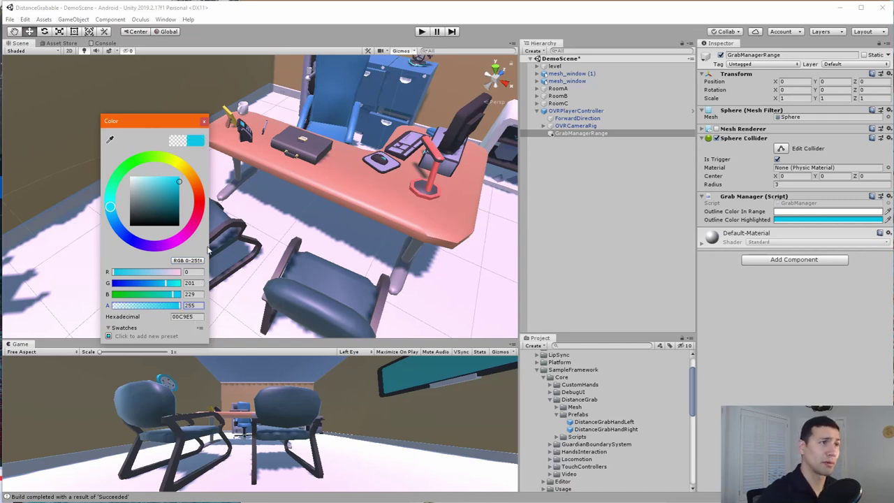
{"action": "left_click", "coordinate": [204, 123]}
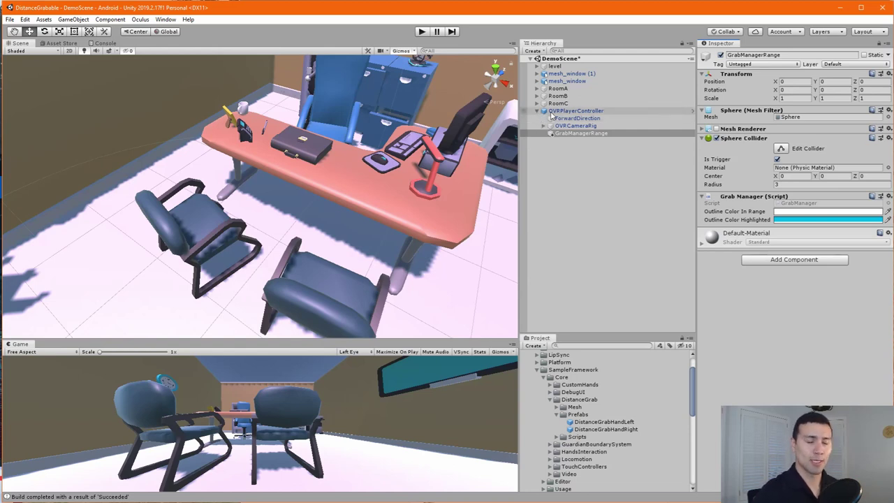
- Expand 'level' in the Hierarchy and collapse the SampleFramework tree in the Project panel
{"action": "scroll", "coordinate": [312, 159], "scroll_direction": "up", "scroll_amount": 3}
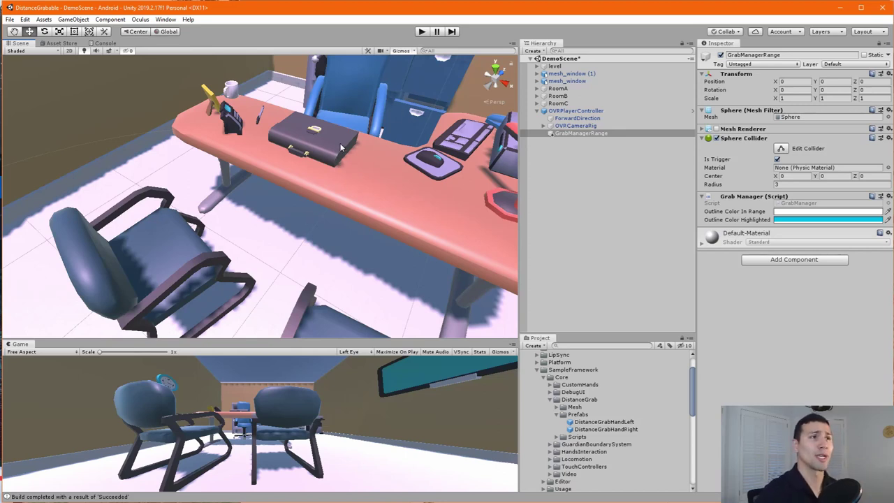
{"action": "left_click", "coordinate": [536, 65]}
{"action": "scroll", "coordinate": [642, 199], "scroll_direction": "down", "scroll_amount": 5}
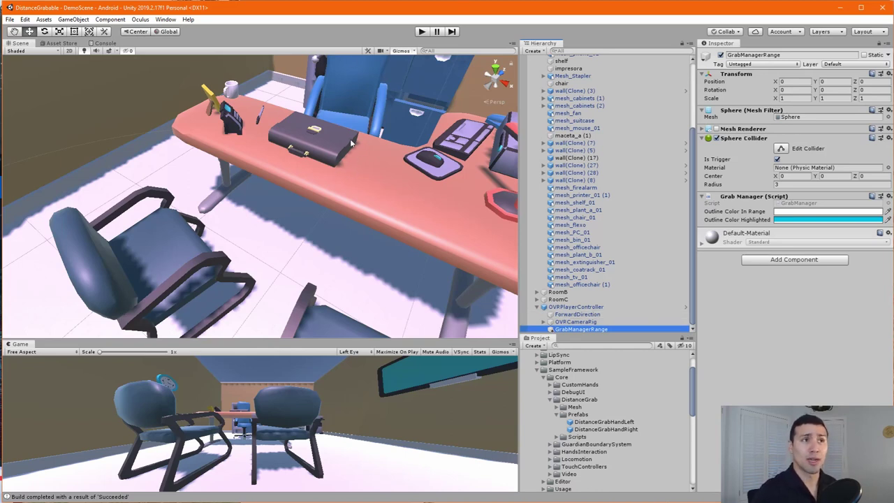
{"action": "left_click", "coordinate": [599, 355]}
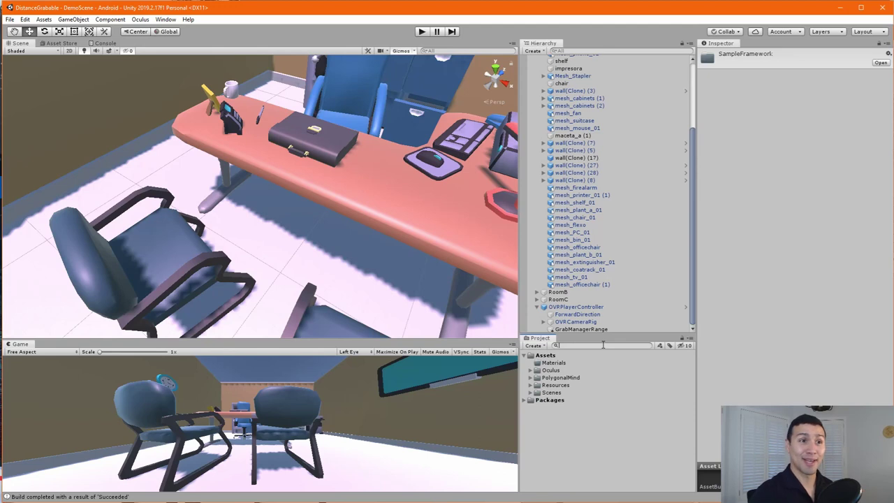
- Browse to Oculus > SampleFramework > Usage > DistanceGrab > Materials and select Ball03WithOutline
{"action": "left_click", "coordinate": [530, 371]}
{"action": "left_click", "coordinate": [544, 384]}
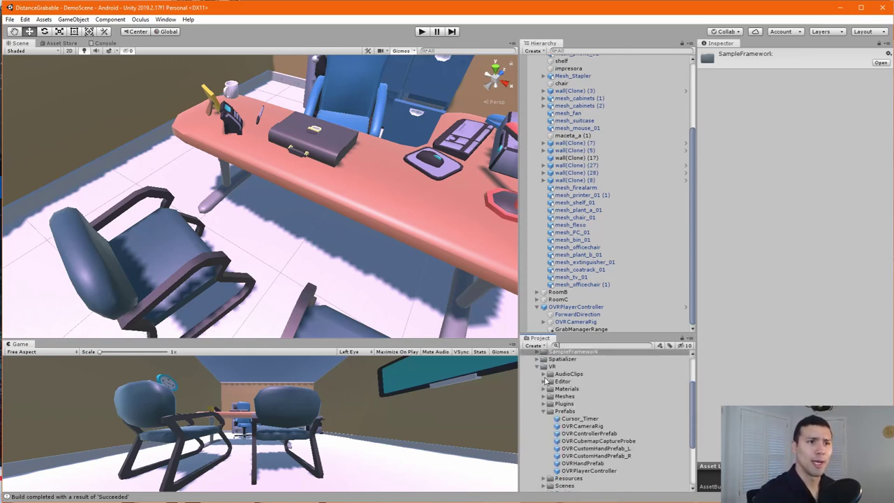
{"action": "left_click", "coordinate": [544, 384]}
{"action": "scroll", "coordinate": [554, 386], "scroll_direction": "down", "scroll_amount": 2}
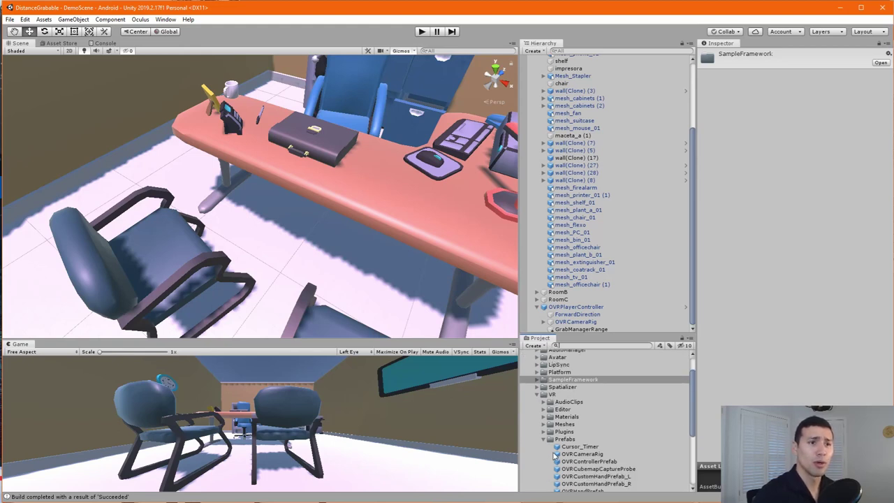
{"action": "left_click", "coordinate": [539, 379]}
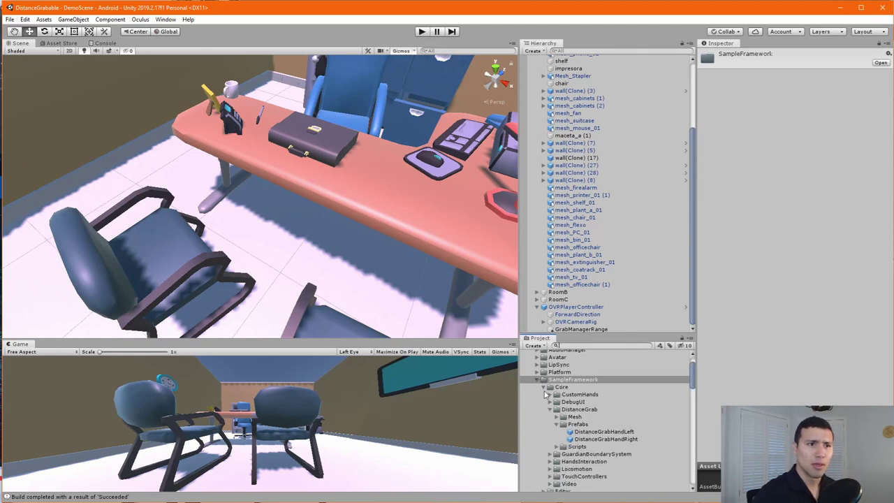
{"action": "scroll", "coordinate": [546, 395], "scroll_direction": "down", "scroll_amount": 4}
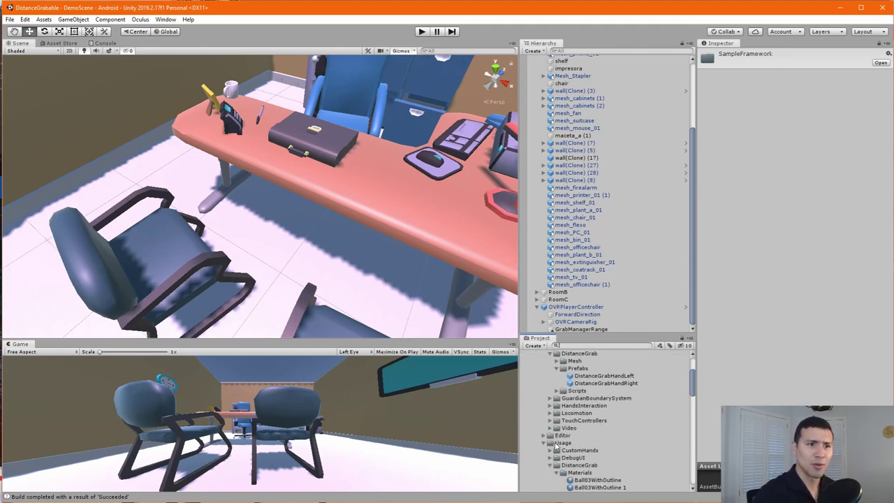
{"action": "scroll", "coordinate": [563, 442], "scroll_direction": "down", "scroll_amount": 4}
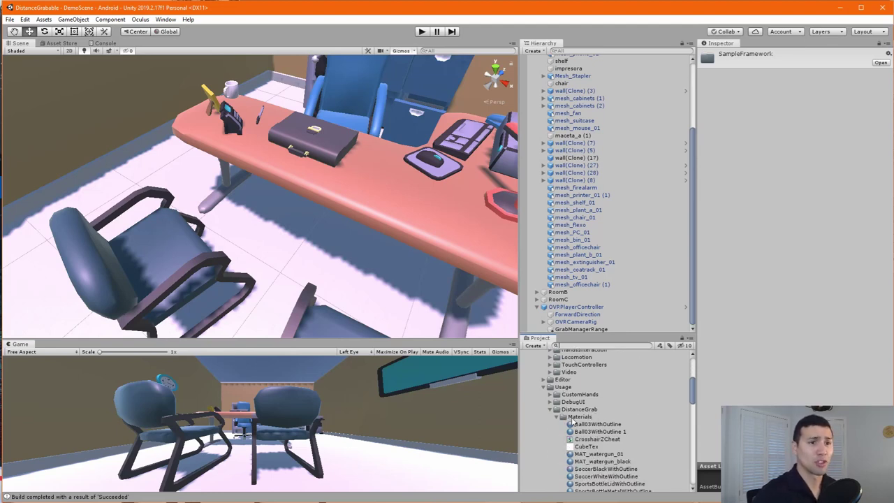
{"action": "left_click", "coordinate": [593, 426]}
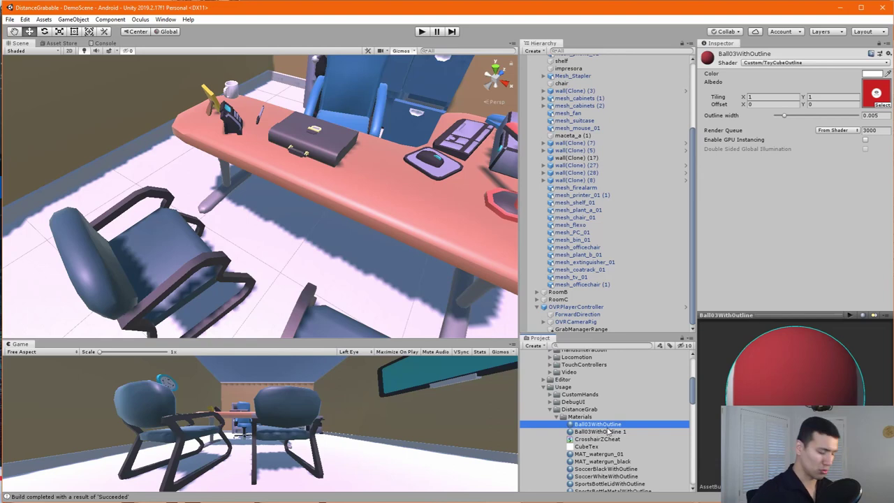
- Duplicate the Ball03WithOutline material with Ctrl+D and collapse the sample folders
{"action": "key", "text": "ctrl+d"}
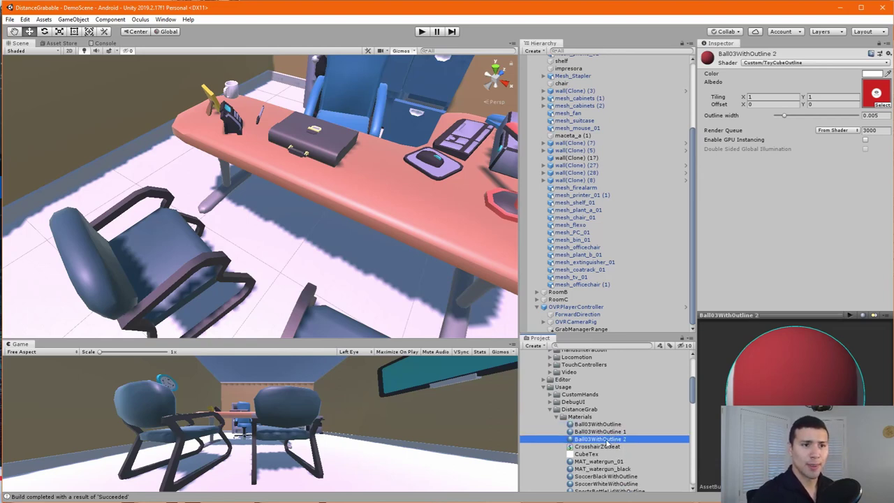
{"action": "left_click", "coordinate": [543, 387]}
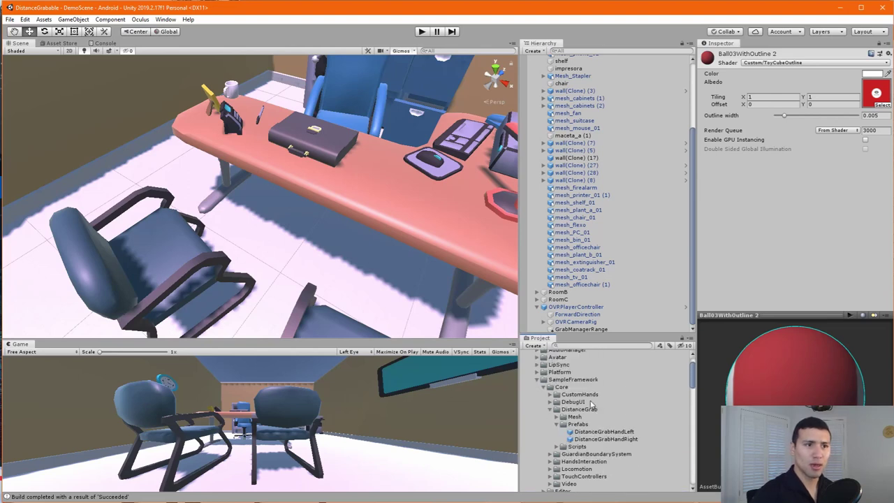
{"action": "left_click", "coordinate": [543, 387]}
{"action": "left_click", "coordinate": [536, 379]}
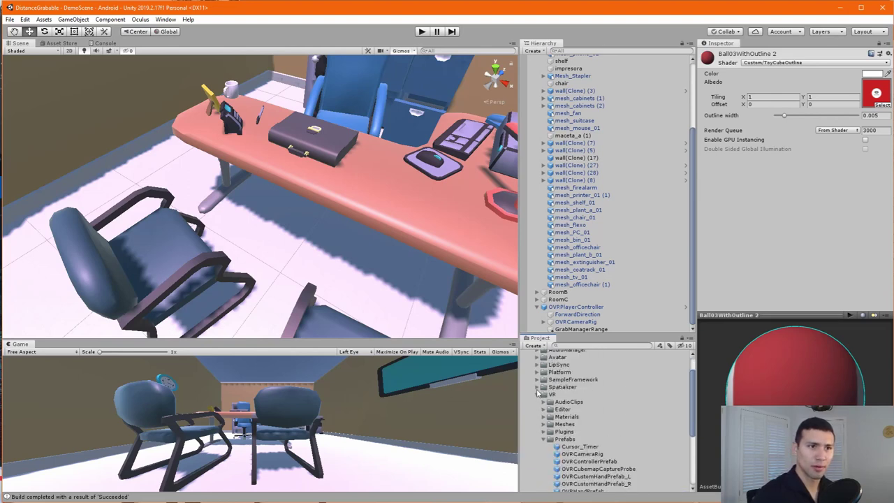
{"action": "left_click", "coordinate": [537, 379]}
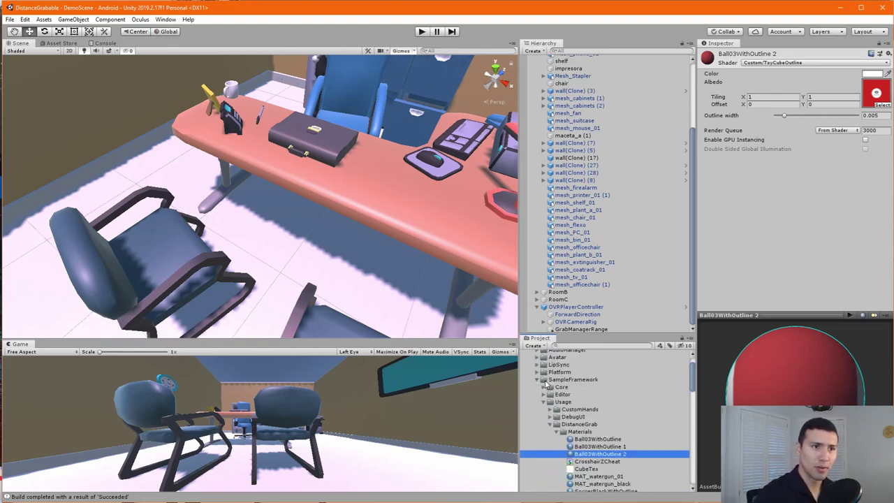
{"action": "scroll", "coordinate": [660, 438], "scroll_direction": "up", "scroll_amount": 2}
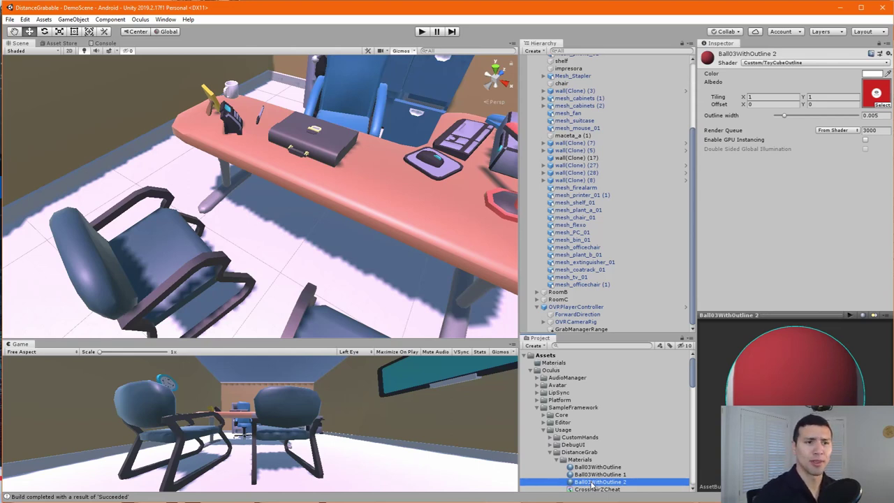
- Move the material copy into Assets/Materials and rename it 'Outline'
{"action": "left_click_drag", "start_coordinate": [592, 482], "coordinate": [562, 365]}
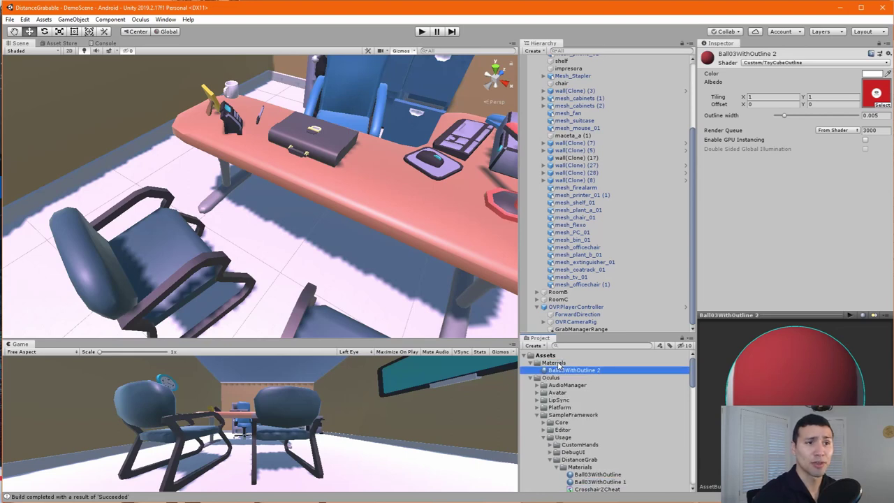
{"action": "right_click", "coordinate": [590, 375]}
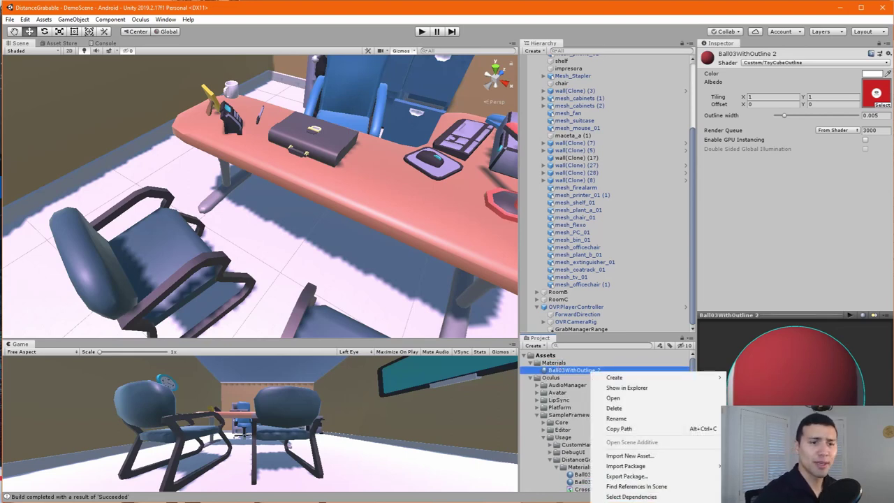
{"action": "left_click", "coordinate": [625, 418]}
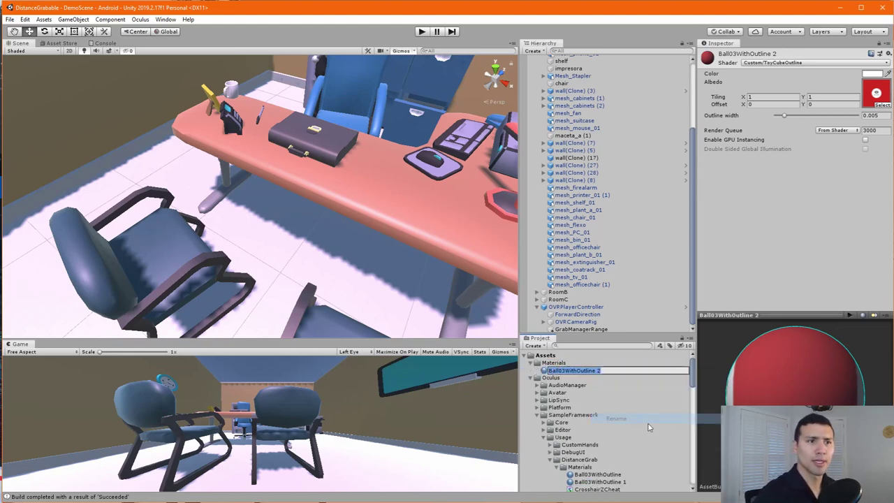
{"action": "type", "text": "Outline"}
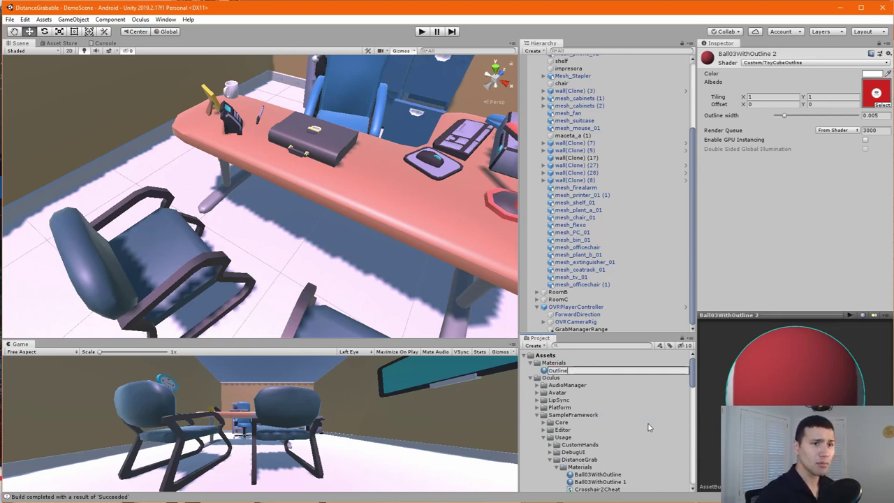
{"action": "key", "text": "Return"}
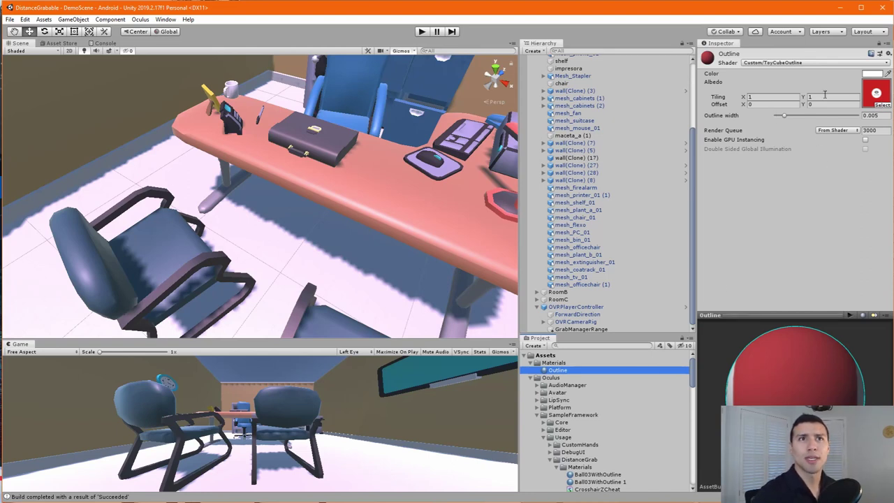
- Set the Outline material's Albedo texture to None, replacing the red billiard-ball texture
{"action": "double_click", "coordinate": [876, 95]}
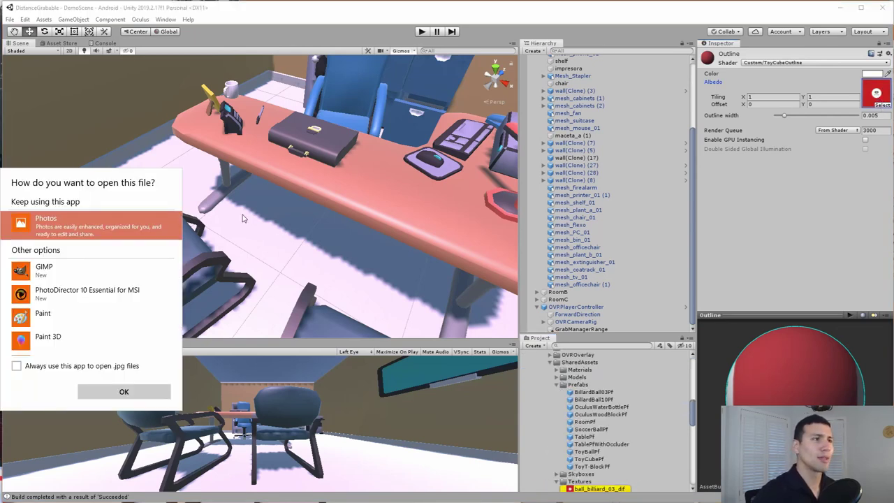
{"action": "left_click", "coordinate": [82, 385]}
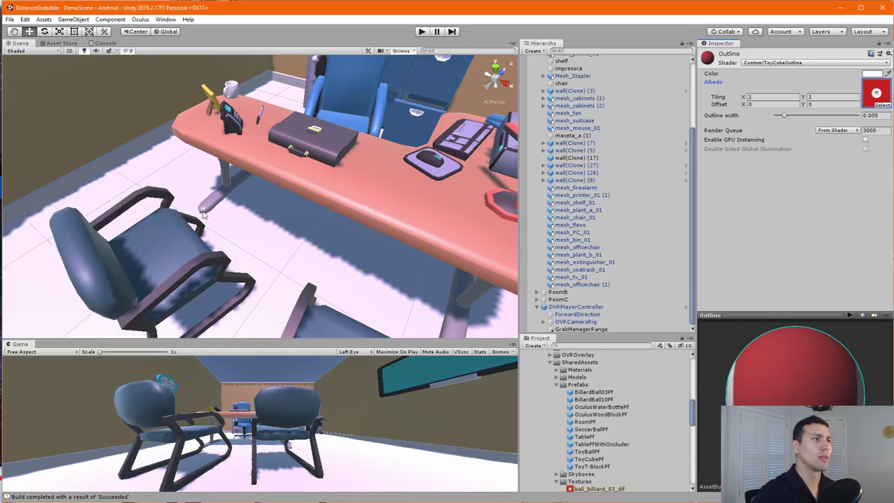
{"action": "left_click", "coordinate": [881, 105]}
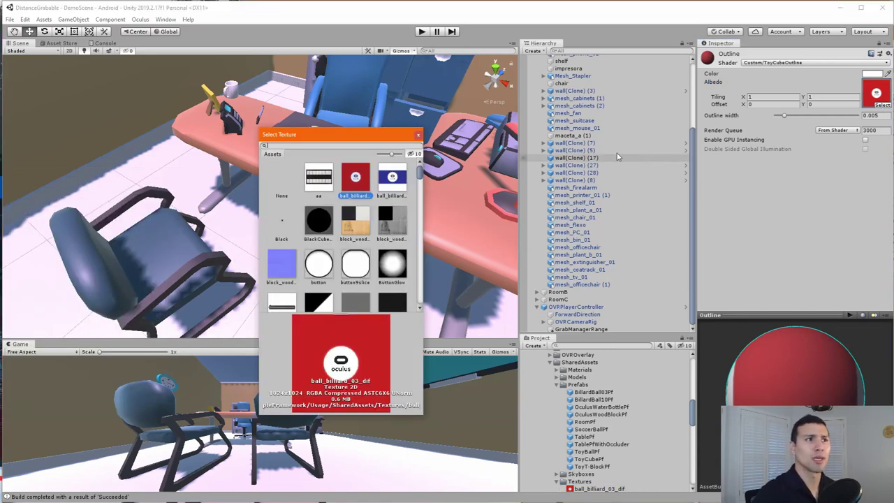
{"action": "left_click", "coordinate": [283, 193]}
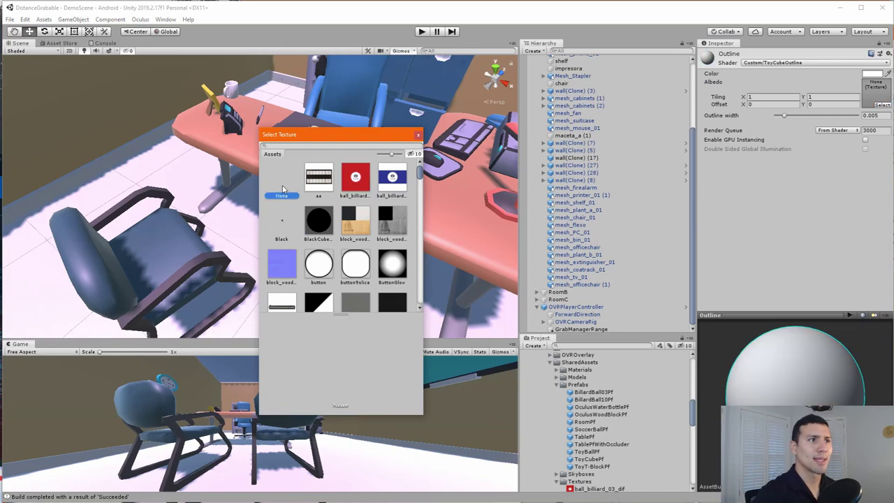
{"action": "left_click", "coordinate": [418, 135]}
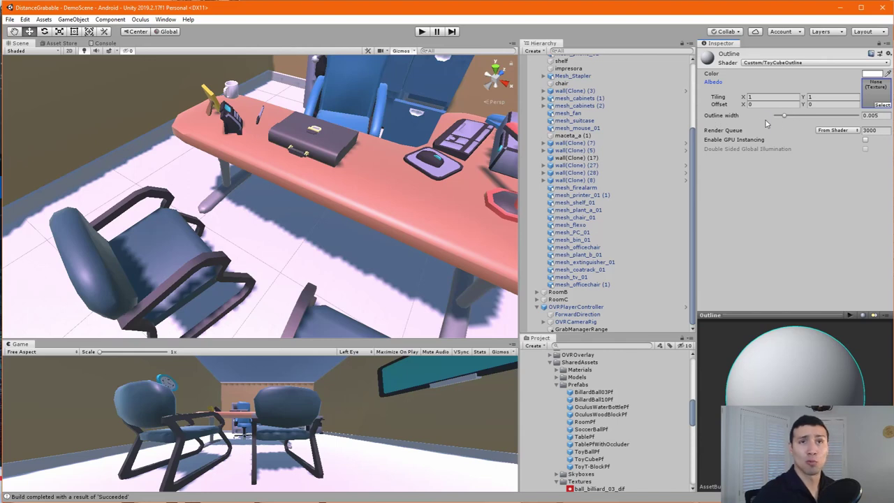
{"action": "scroll", "coordinate": [552, 381], "scroll_direction": "up", "scroll_amount": 10}
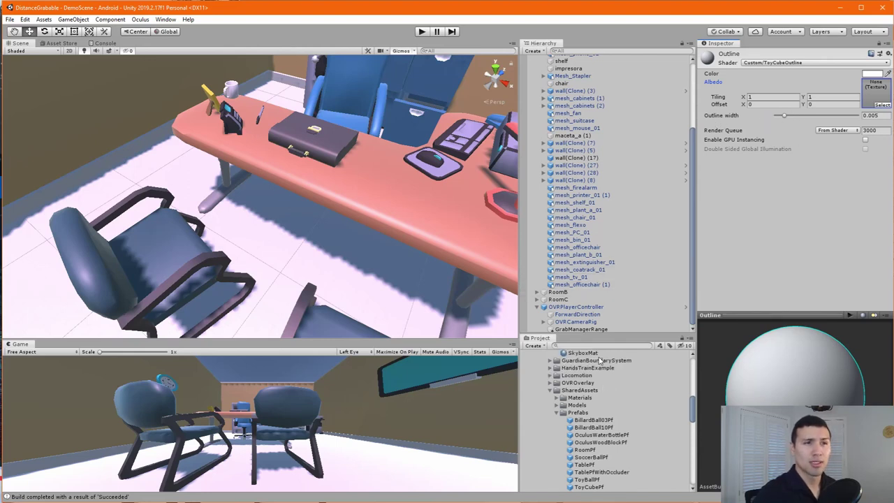
{"action": "left_click", "coordinate": [536, 378]}
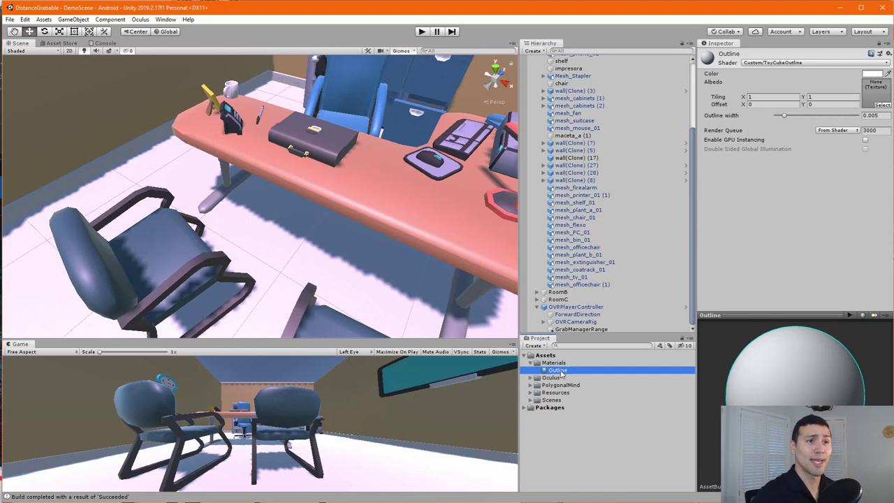
{"action": "left_click_drag", "start_coordinate": [558, 372], "coordinate": [332, 156]}
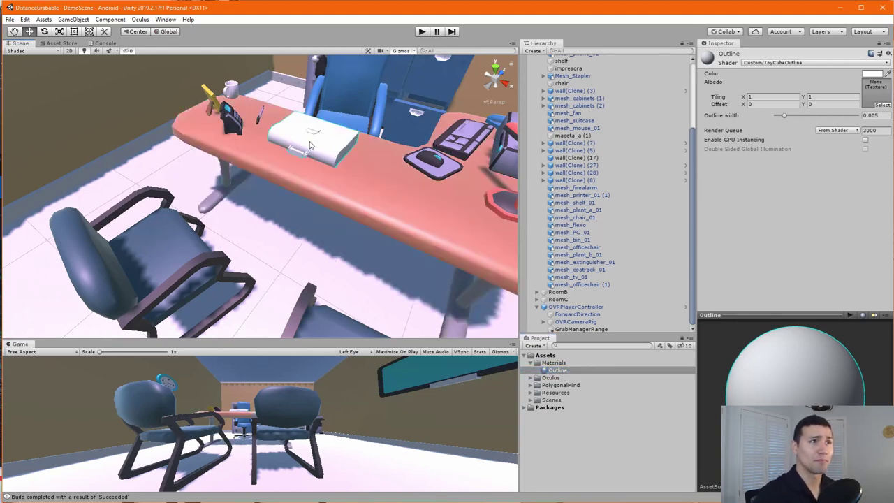
{"action": "scroll", "coordinate": [313, 158], "scroll_direction": "up", "scroll_amount": 2}
{"action": "middle_click_drag", "start_coordinate": [314, 158], "coordinate": [300, 302]}
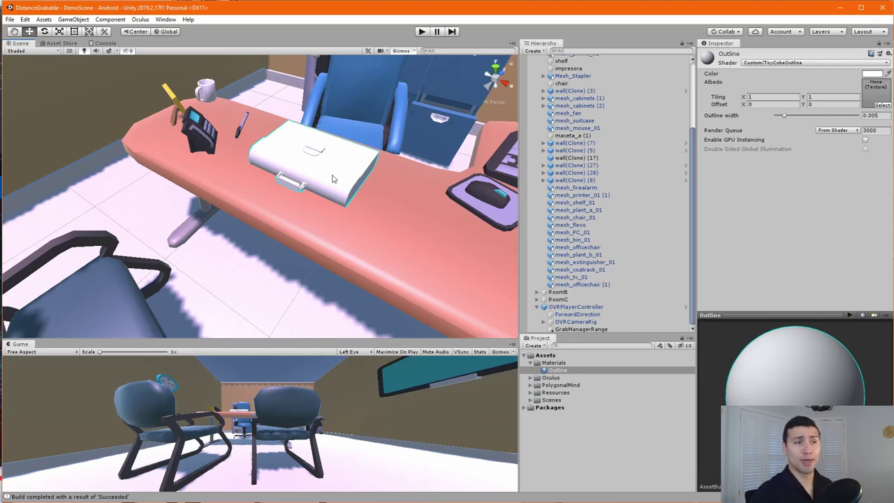
{"action": "scroll", "coordinate": [334, 178], "scroll_direction": "up", "scroll_amount": 5}
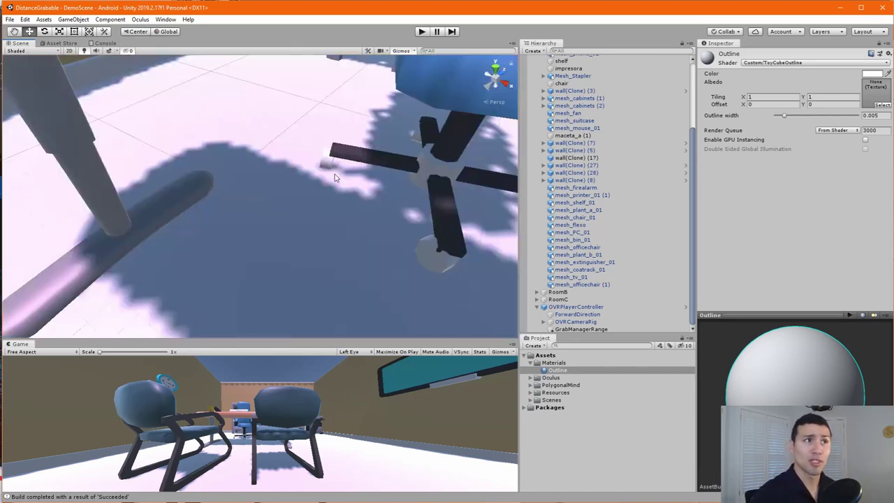
{"action": "scroll", "coordinate": [334, 177], "scroll_direction": "down", "scroll_amount": 5}
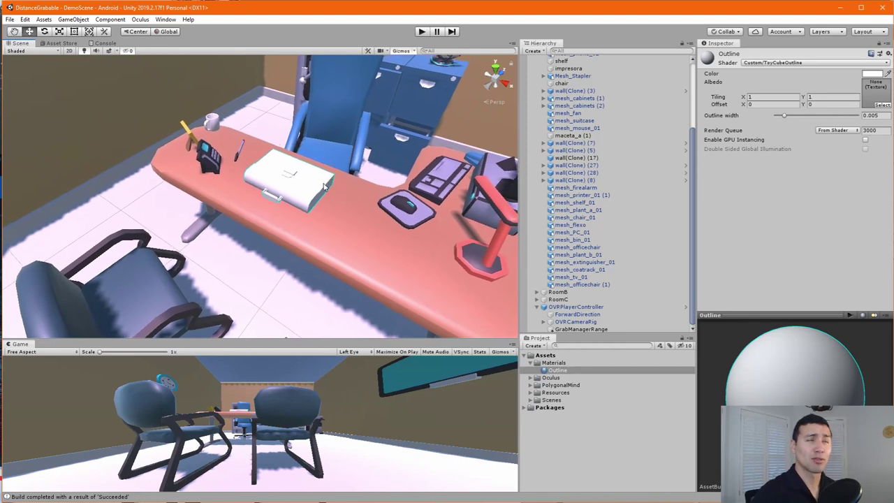
{"action": "scroll", "coordinate": [323, 186], "scroll_direction": "up", "scroll_amount": 2}
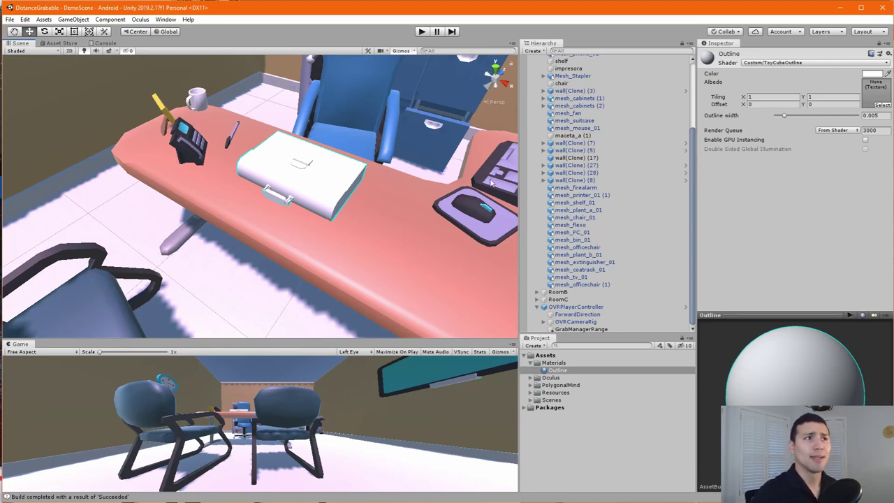
- Try several Outline width values, comparing against 0.005, and settle on 0.011
{"action": "scroll", "coordinate": [371, 172], "scroll_direction": "up", "scroll_amount": 5}
{"action": "scroll", "coordinate": [414, 171], "scroll_direction": "down", "scroll_amount": 3}
{"action": "scroll", "coordinate": [402, 192], "scroll_direction": "down", "scroll_amount": 2}
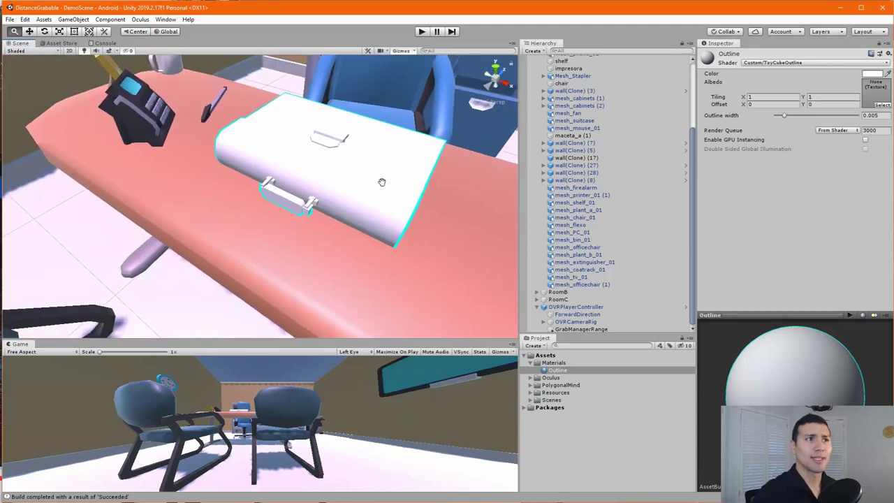
{"action": "scroll", "coordinate": [383, 217], "scroll_direction": "up", "scroll_amount": 2}
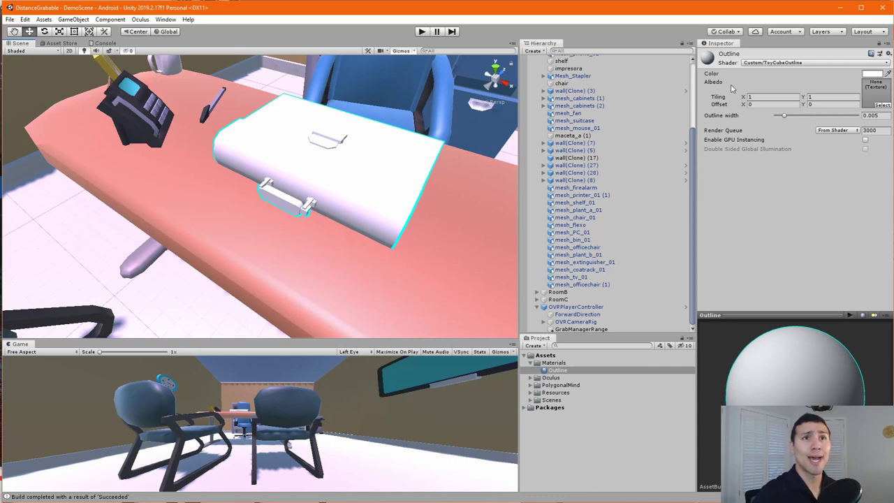
{"action": "left_click", "coordinate": [786, 117]}
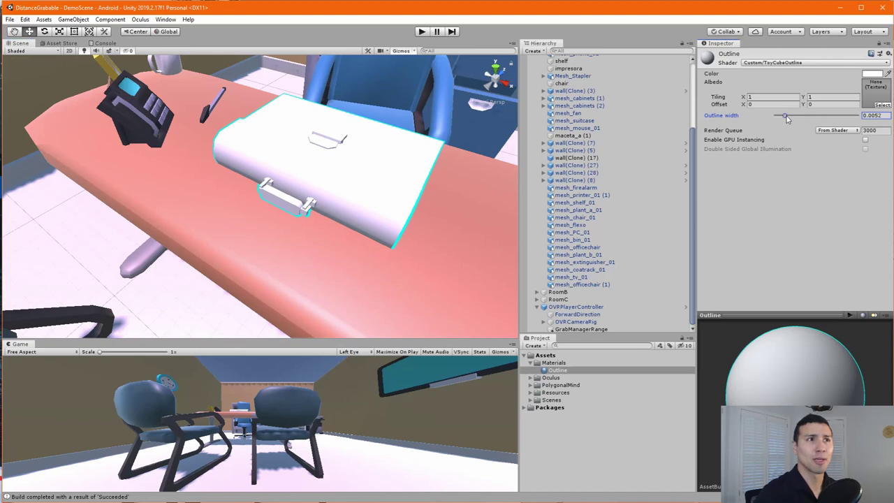
{"action": "left_click_drag", "start_coordinate": [787, 119], "coordinate": [811, 123]}
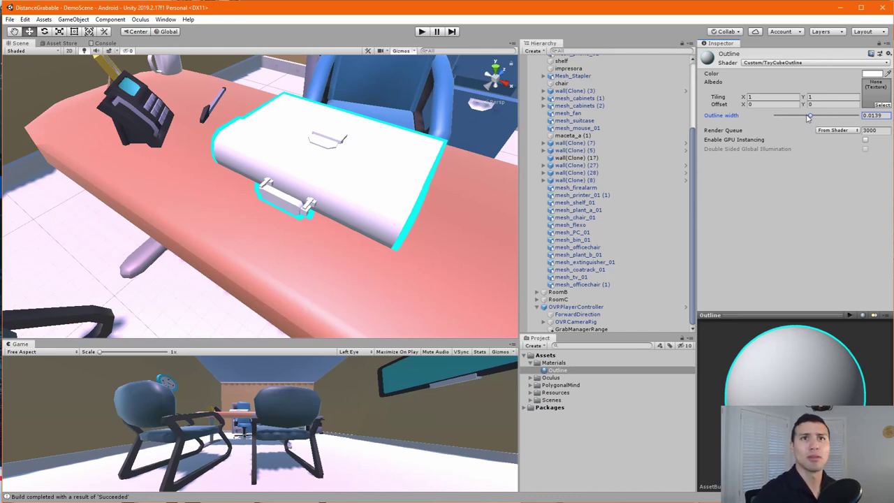
{"action": "left_click_drag", "start_coordinate": [811, 117], "coordinate": [806, 117]}
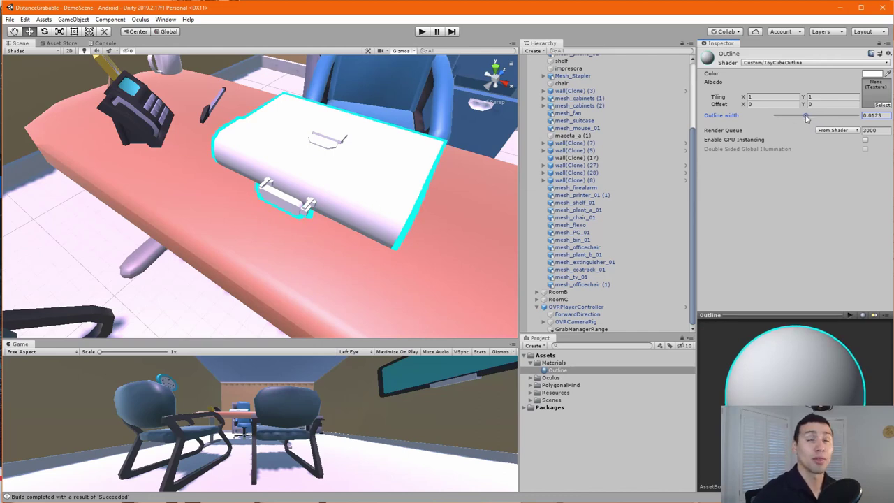
{"action": "left_click_drag", "start_coordinate": [804, 118], "coordinate": [802, 121]}
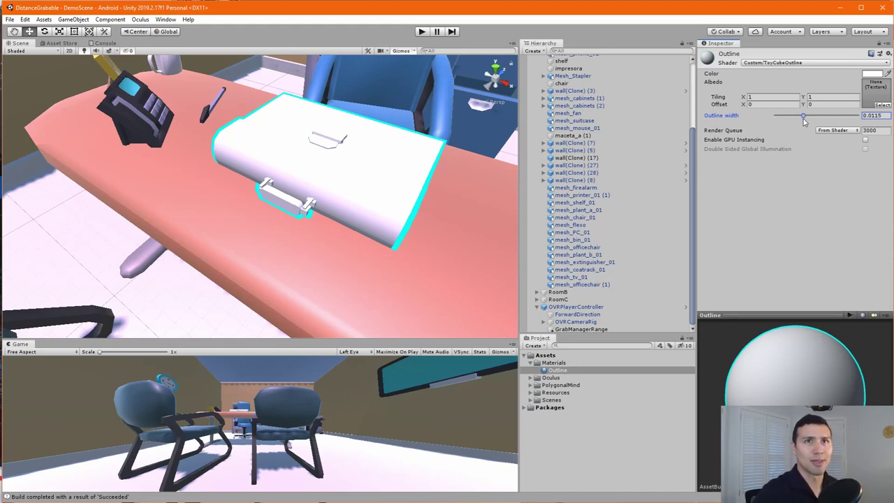
{"action": "left_click_drag", "start_coordinate": [804, 121], "coordinate": [785, 123]}
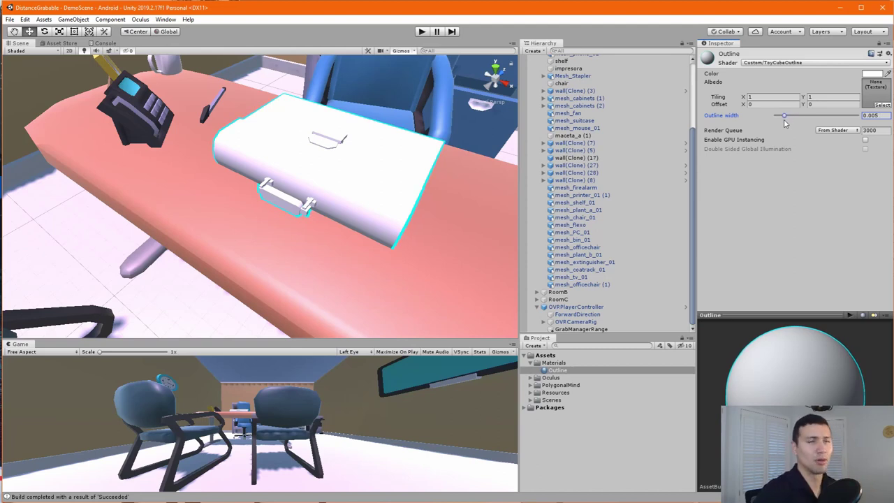
{"action": "left_click_drag", "start_coordinate": [785, 123], "coordinate": [803, 123]}
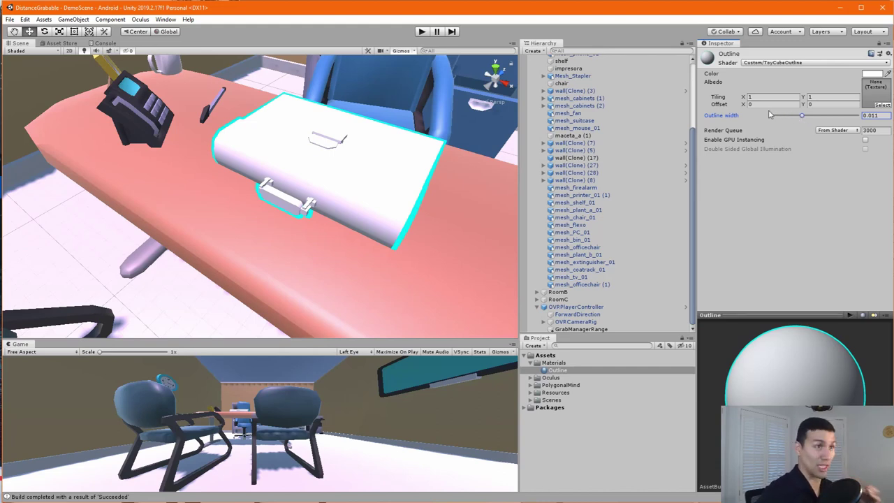
{"action": "scroll", "coordinate": [587, 203], "scroll_direction": "up", "scroll_amount": 5}
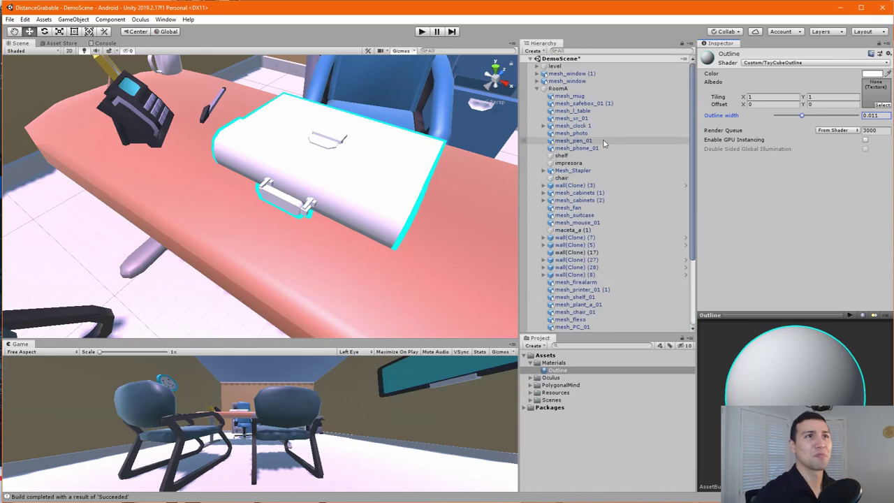
- Apply the Outline material to the coffee mug, pen, desk phone and yellow desk object
{"action": "left_click", "coordinate": [536, 89]}
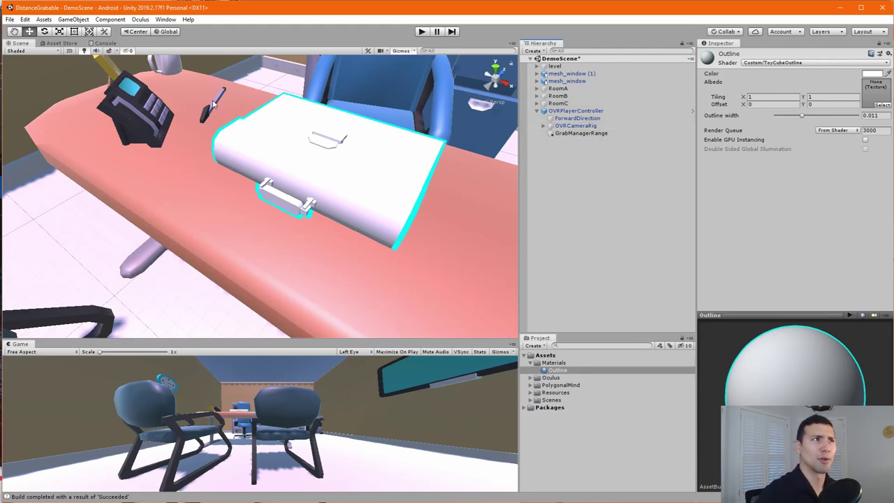
{"action": "scroll", "coordinate": [213, 105], "scroll_direction": "down", "scroll_amount": 3}
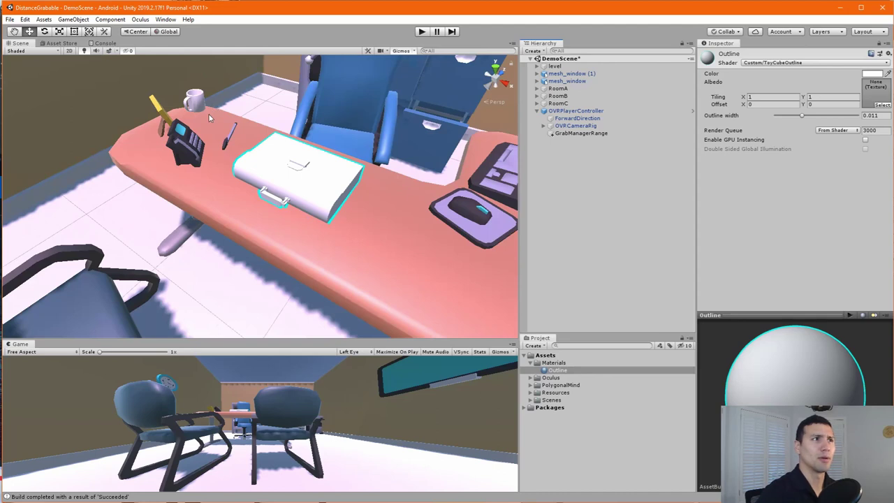
{"action": "scroll", "coordinate": [208, 117], "scroll_direction": "up", "scroll_amount": 3}
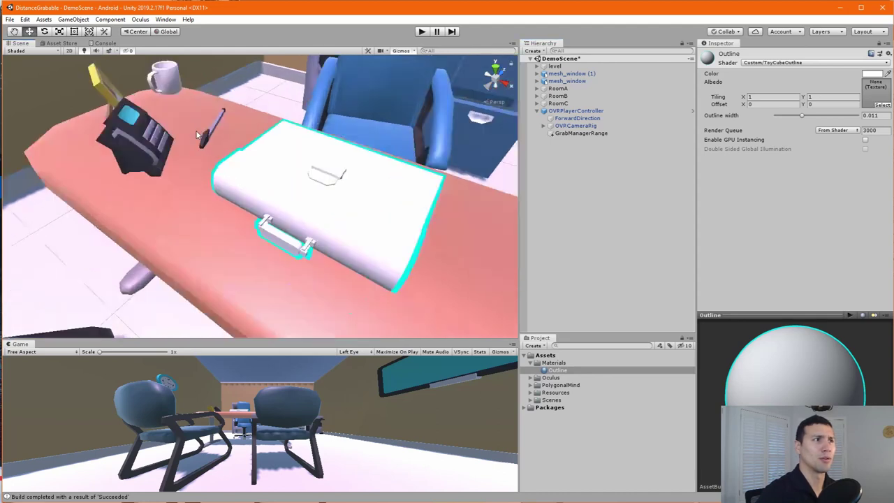
{"action": "scroll", "coordinate": [202, 126], "scroll_direction": "down", "scroll_amount": 3}
{"action": "scroll", "coordinate": [197, 137], "scroll_direction": "up", "scroll_amount": 2}
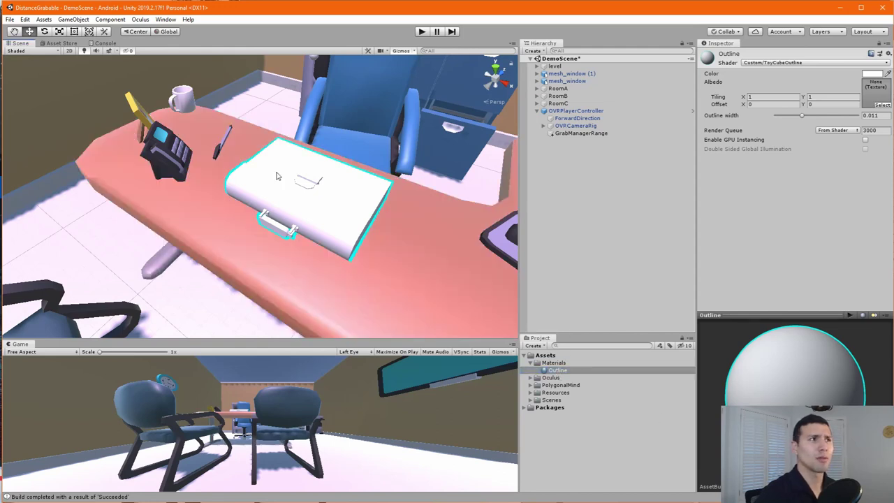
{"action": "left_click_drag", "start_coordinate": [276, 176], "coordinate": [179, 103]}
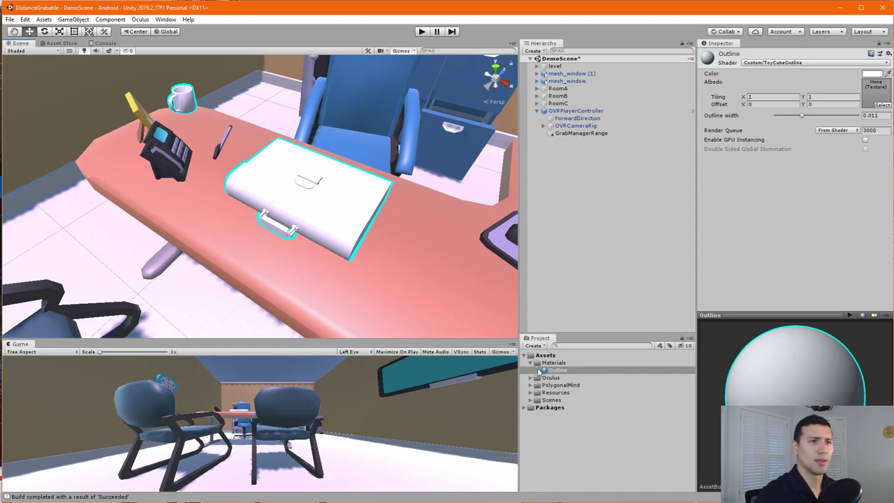
{"action": "left_click_drag", "start_coordinate": [551, 370], "coordinate": [221, 151]}
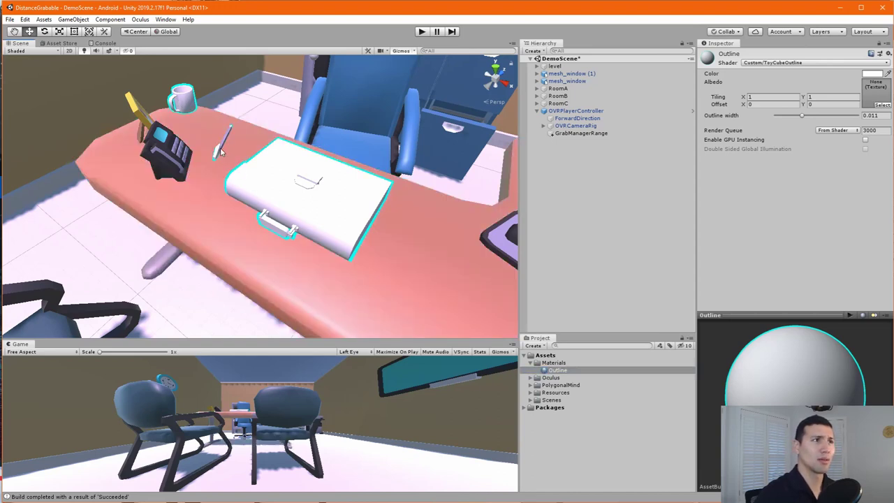
{"action": "left_click_drag", "start_coordinate": [563, 373], "coordinate": [159, 155]}
{"action": "left_click_drag", "start_coordinate": [557, 370], "coordinate": [142, 116]}
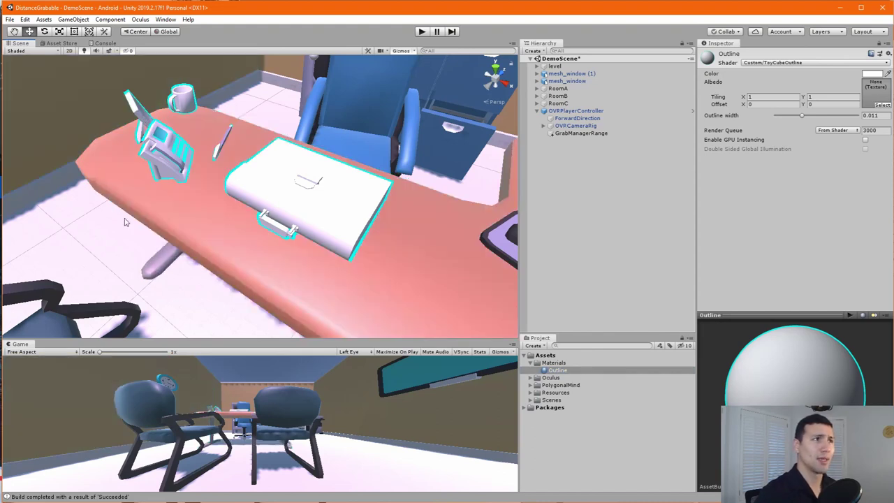
{"action": "scroll", "coordinate": [361, 156], "scroll_direction": "up", "scroll_amount": 3}
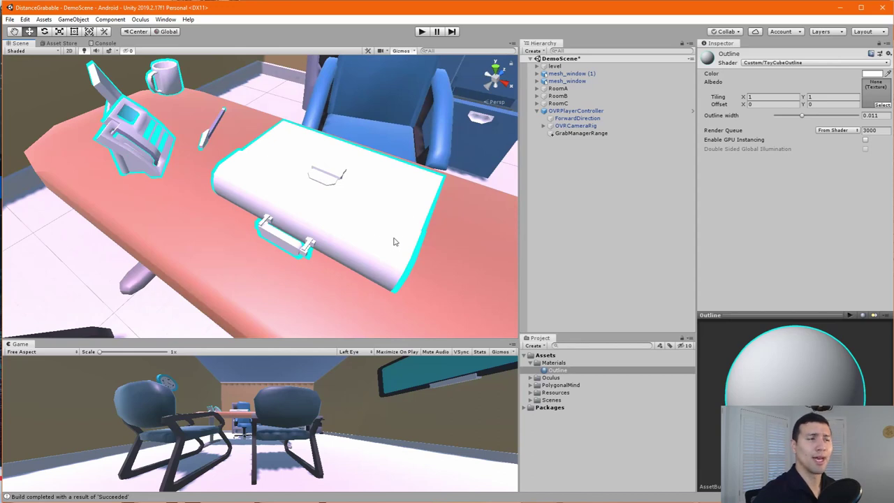
{"action": "left_click", "coordinate": [359, 205]}
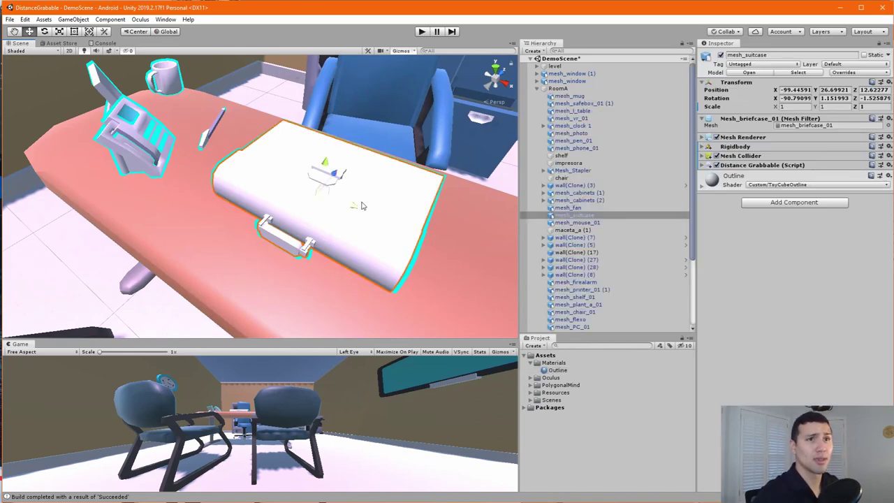
{"action": "left_click", "coordinate": [733, 166]}
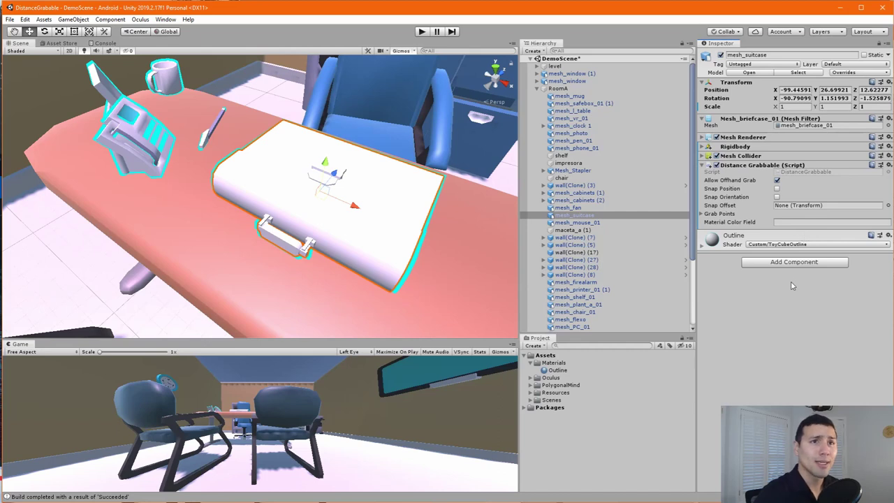
{"action": "left_click", "coordinate": [785, 222]}
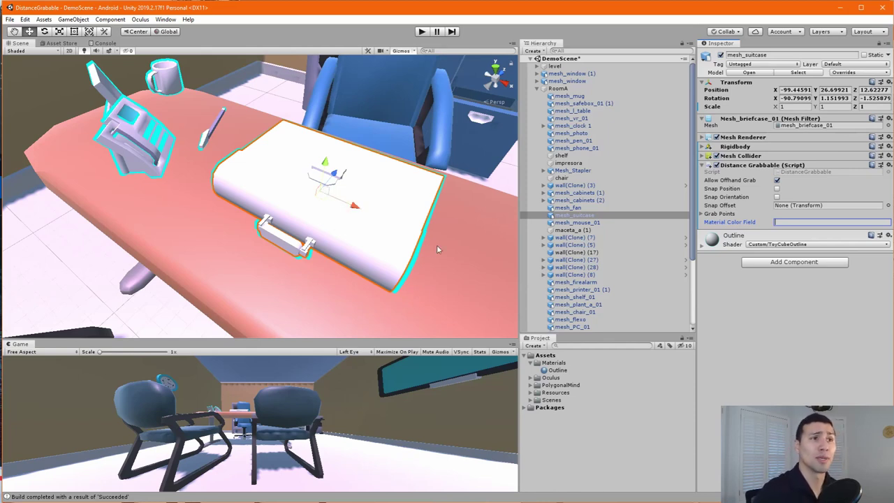
{"action": "left_click", "coordinate": [556, 370]}
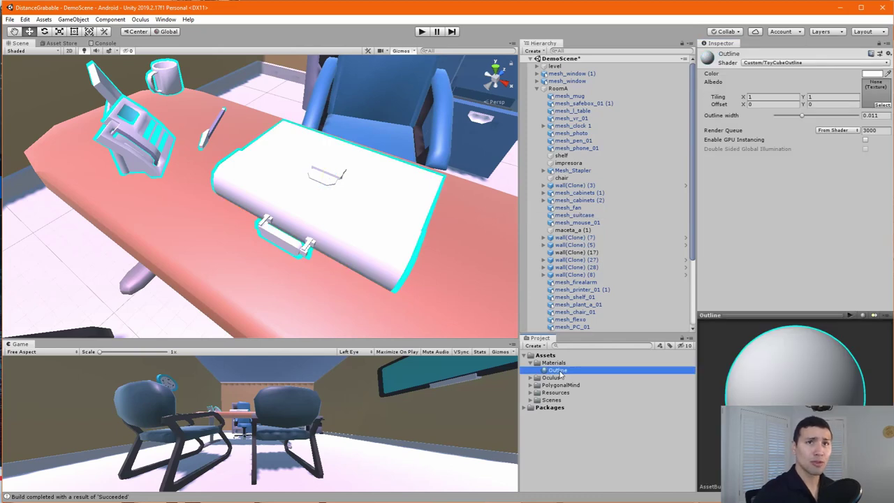
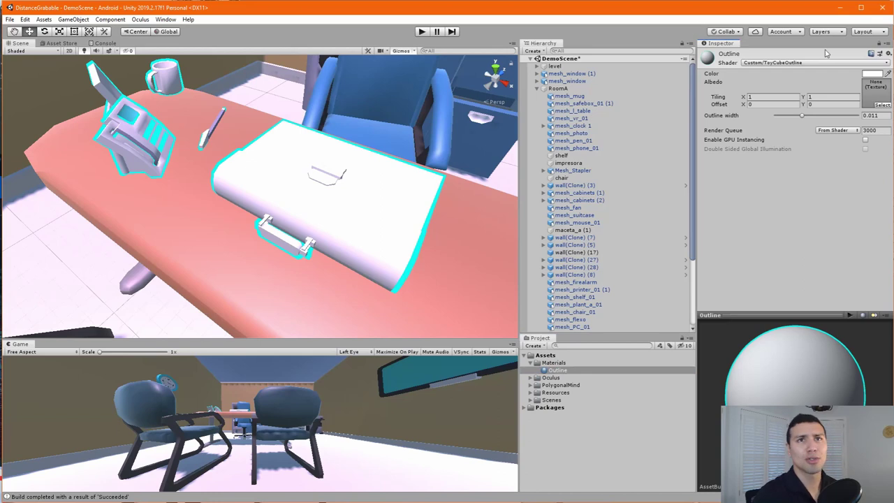
- Launch editing of the Custom/ToyCubeOutline shader from the Outline material's gear menu
{"action": "left_click", "coordinate": [888, 54]}
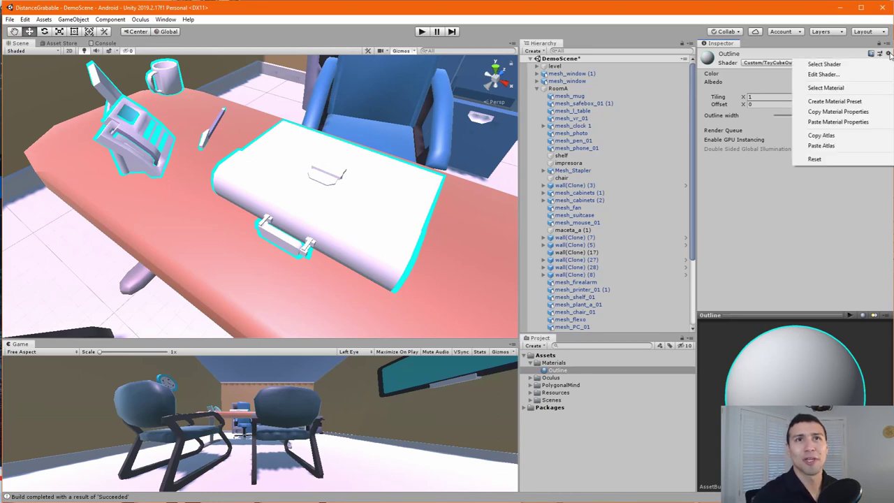
{"action": "left_click", "coordinate": [841, 76]}
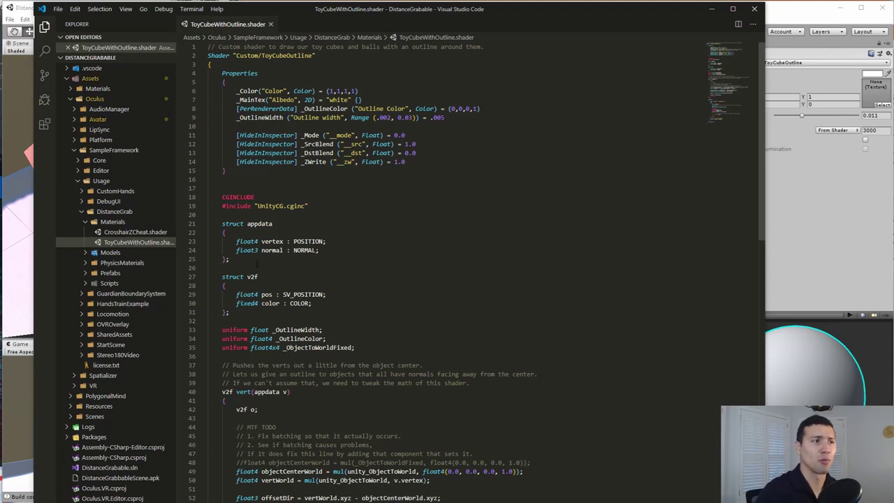
- Scroll ToyCubeWithOutline.shader to line 34, select the _OutlineColor name, and close VS Code
{"action": "scroll", "coordinate": [405, 97], "scroll_direction": "down", "scroll_amount": 4}
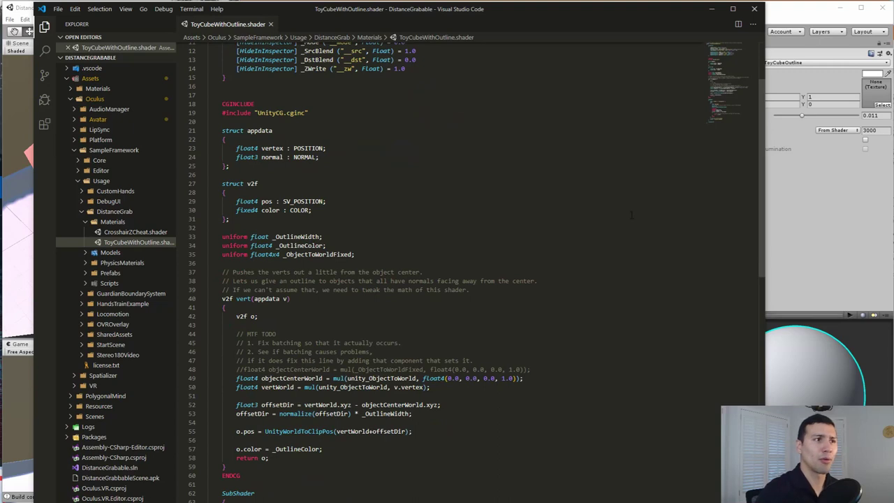
{"action": "scroll", "coordinate": [367, 152], "scroll_direction": "down", "scroll_amount": 3}
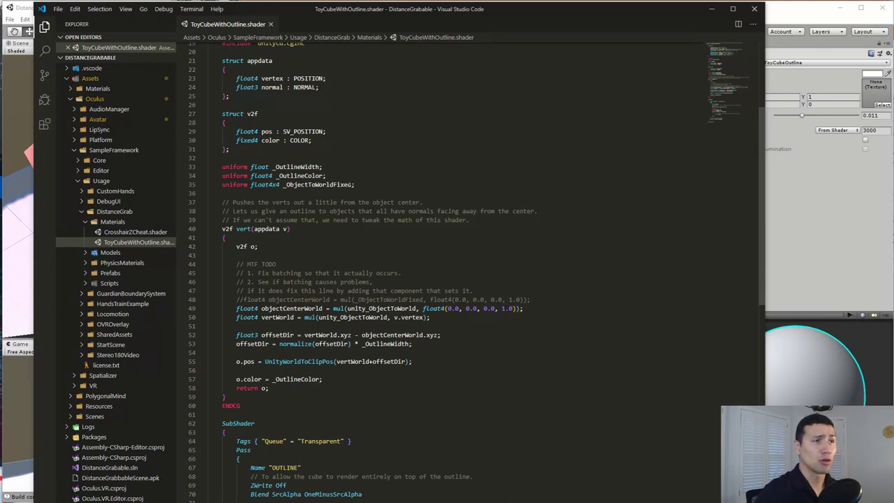
{"action": "left_click", "coordinate": [323, 175]}
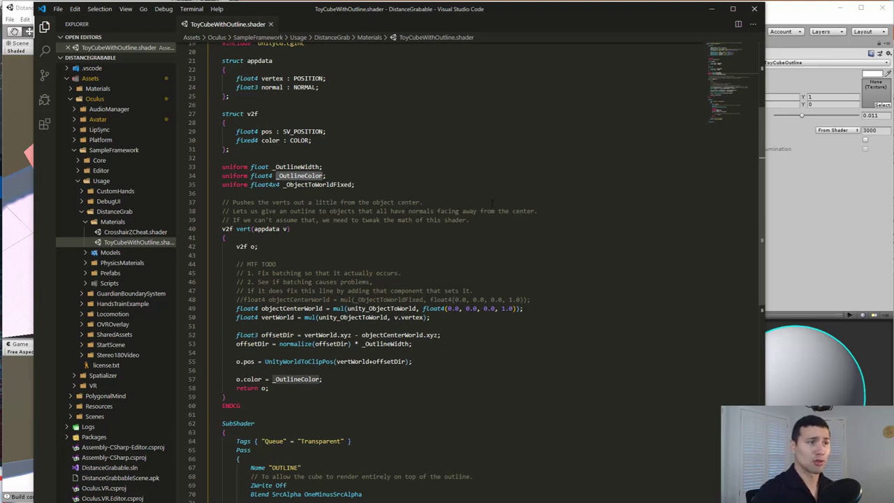
{"action": "left_click", "coordinate": [752, 10]}
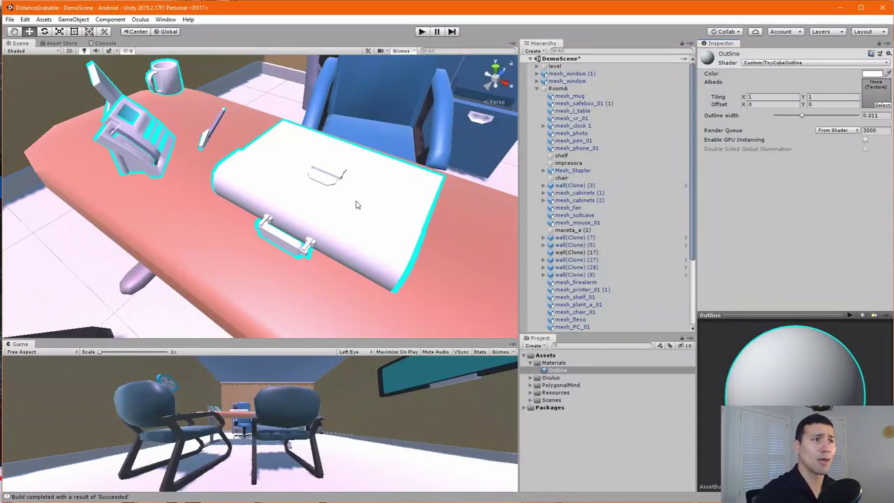
- Paste _OutlineColor into the Material Color Field for the briefcase and the pen
{"action": "left_click", "coordinate": [339, 185]}
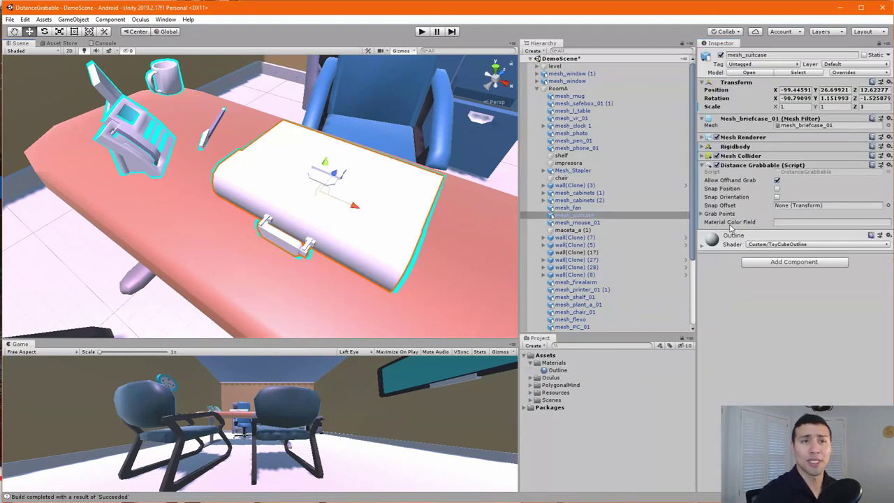
{"action": "left_click", "coordinate": [793, 222]}
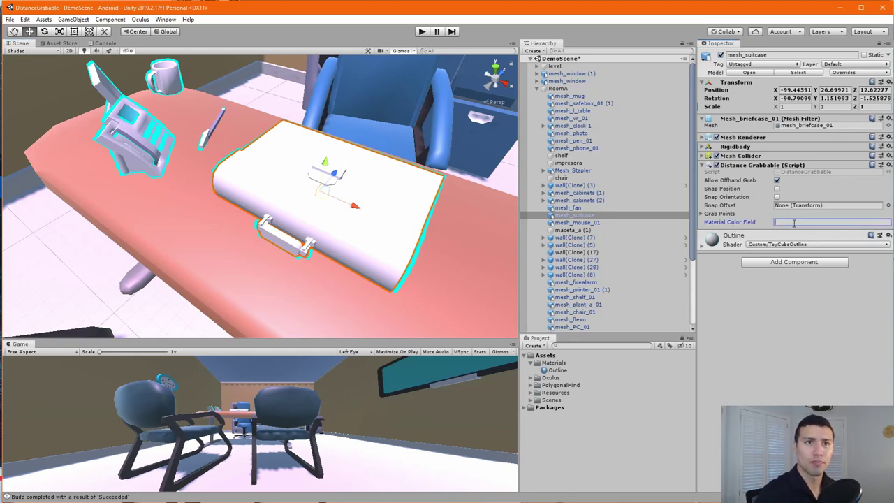
{"action": "type", "text": "_OutlineColor"}
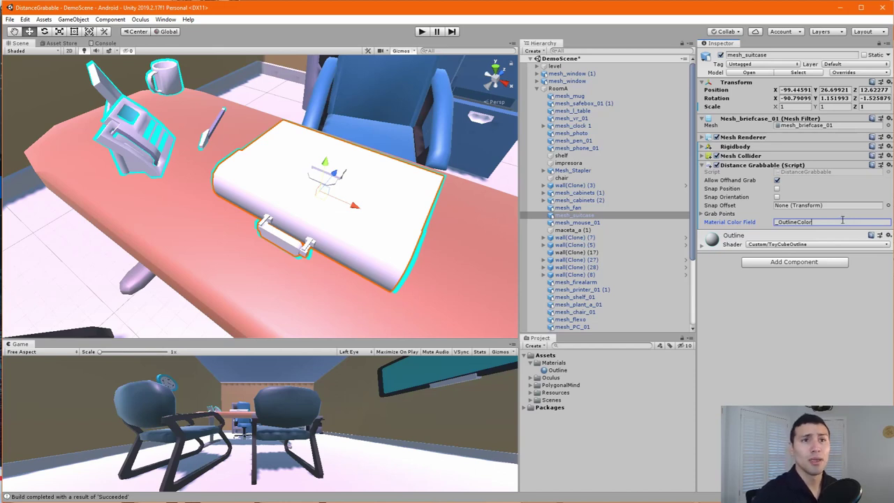
{"action": "left_click", "coordinate": [214, 131]}
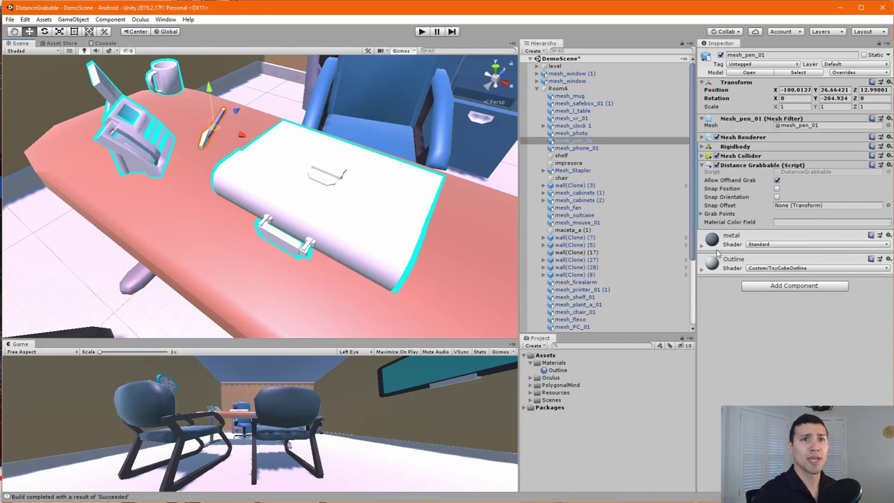
{"action": "left_click", "coordinate": [797, 222]}
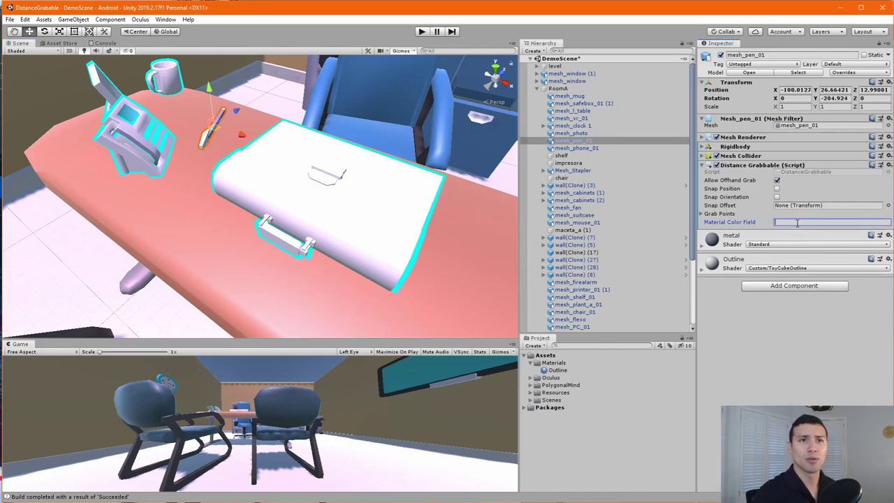
{"action": "type", "text": "_OutlineColor"}
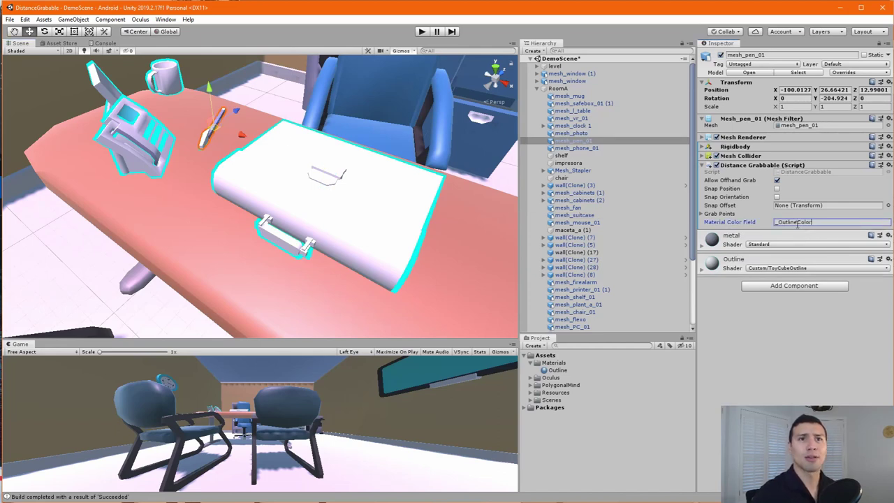
- Select the phone, then paste _OutlineColor into the photo frame's and mug's Material Color Field
{"action": "left_click", "coordinate": [137, 137]}
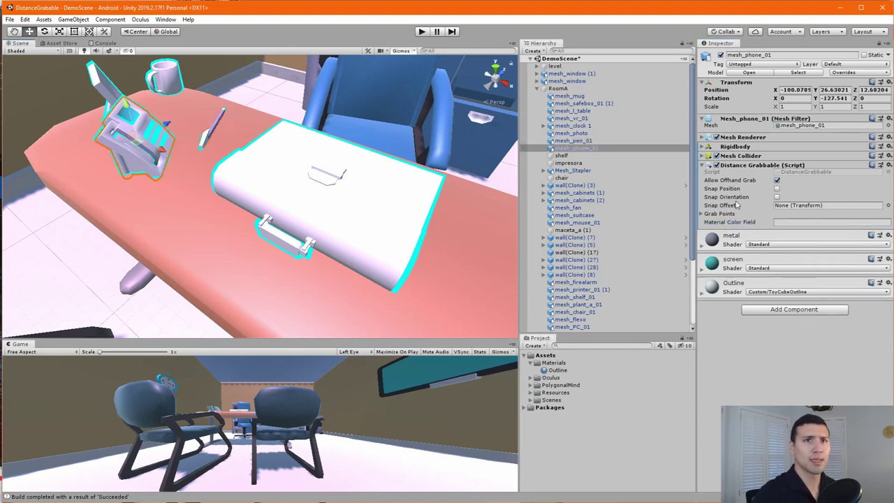
{"action": "left_click", "coordinate": [96, 86]}
{"action": "left_click", "coordinate": [796, 222]}
{"action": "type", "text": "_OutlineColor"}
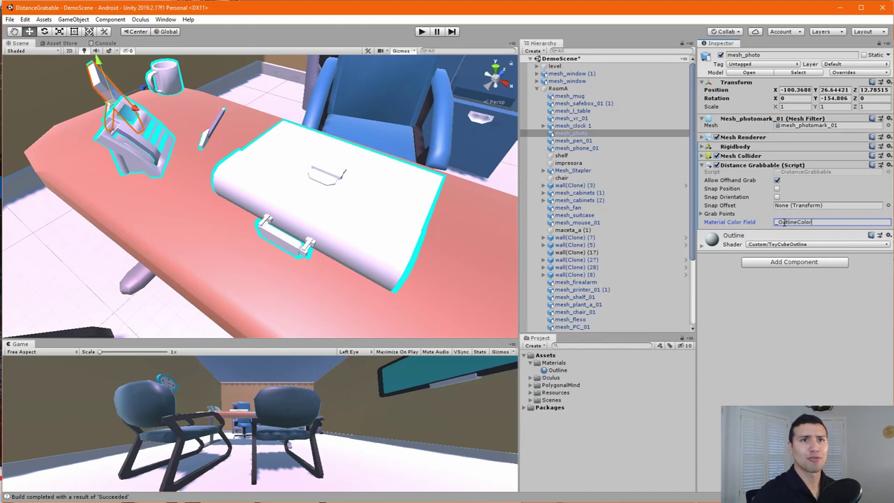
{"action": "left_click", "coordinate": [176, 82]}
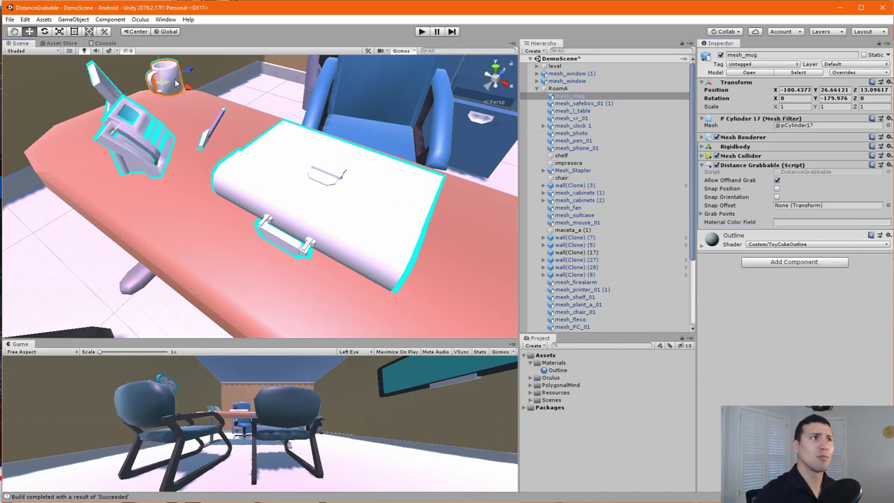
{"action": "left_click", "coordinate": [807, 221]}
{"action": "type", "text": "_OutlineColor"}
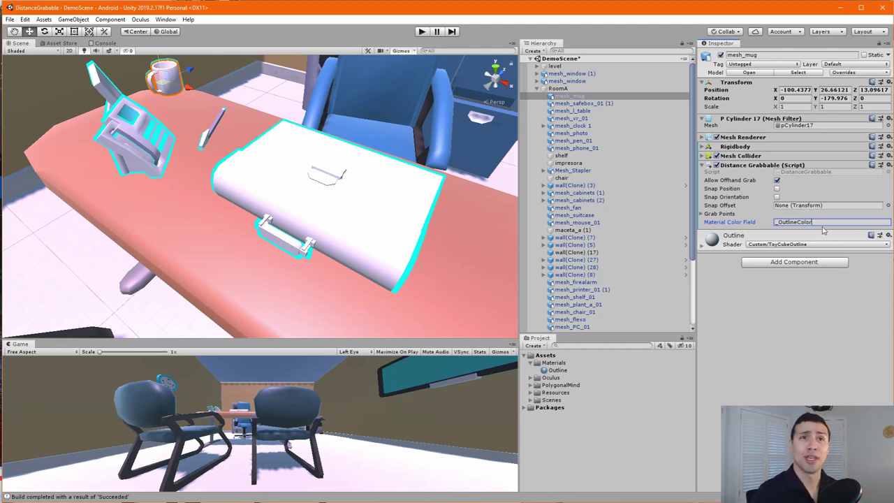
{"action": "double_click", "coordinate": [779, 223]}
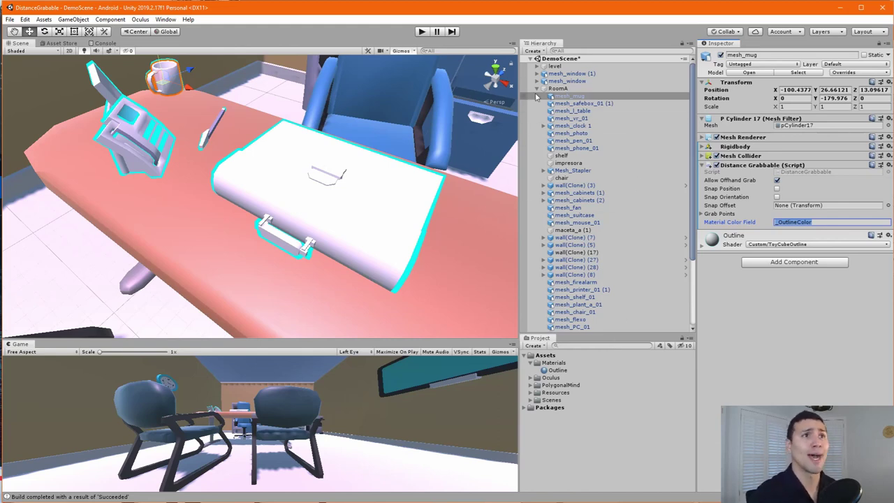
- Select GrabManagerRange under OVRPlayerController in the Hierarchy to inspect its Grab Manager script
{"action": "scroll", "coordinate": [261, 204], "scroll_direction": "down", "scroll_amount": 5}
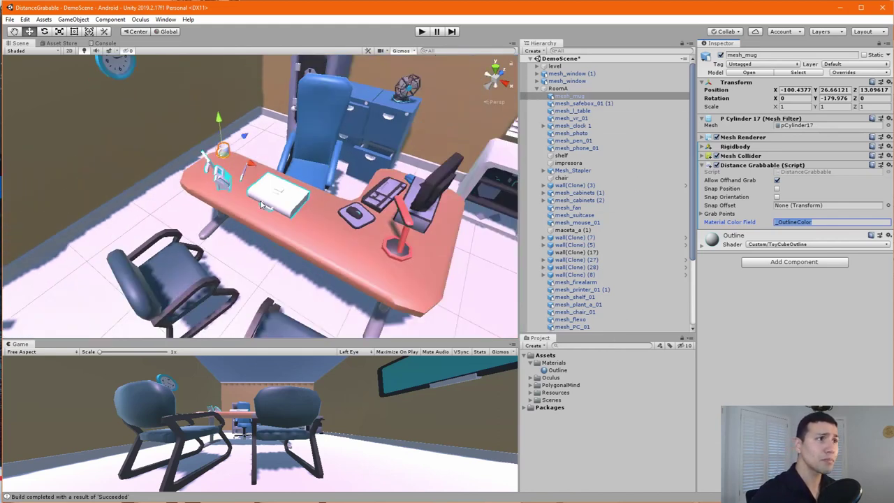
{"action": "scroll", "coordinate": [262, 204], "scroll_direction": "up", "scroll_amount": 3}
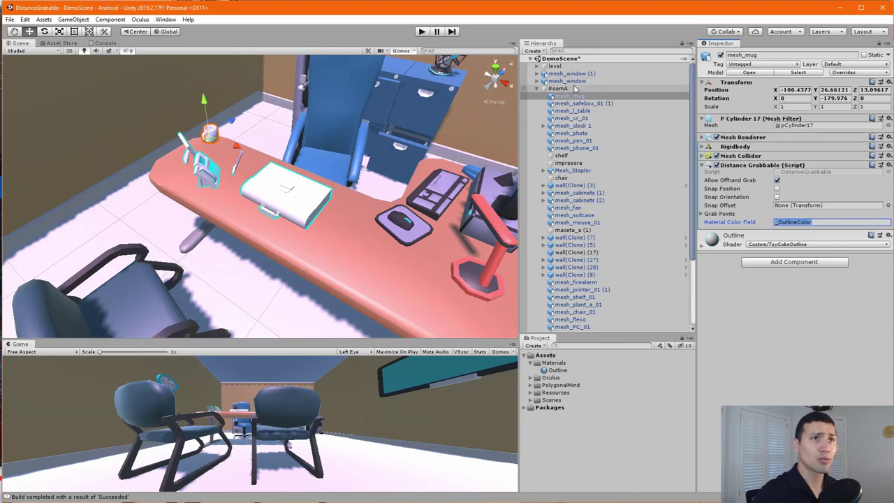
{"action": "scroll", "coordinate": [592, 201], "scroll_direction": "down", "scroll_amount": 5}
{"action": "scroll", "coordinate": [593, 202], "scroll_direction": "up", "scroll_amount": 1}
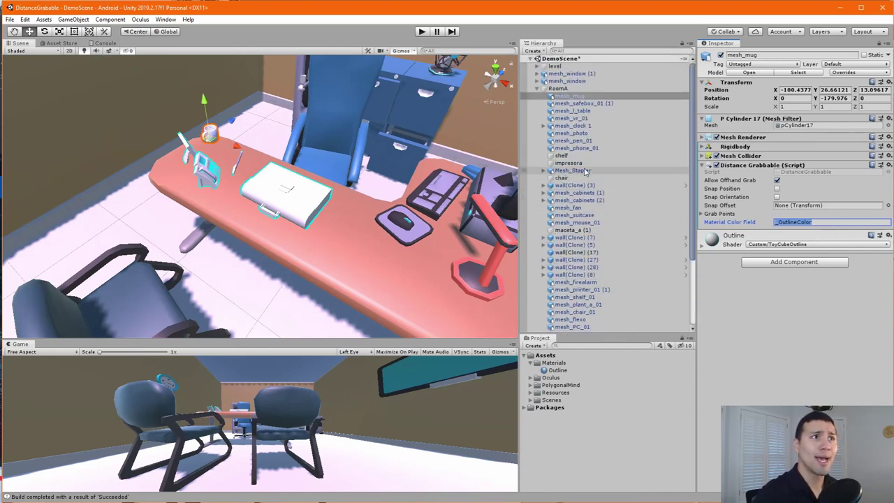
{"action": "scroll", "coordinate": [581, 175], "scroll_direction": "down", "scroll_amount": 1}
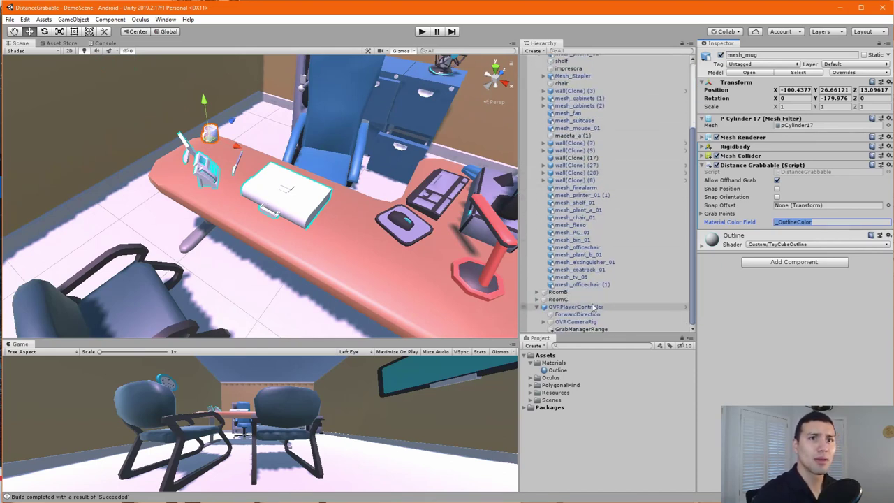
{"action": "scroll", "coordinate": [342, 217], "scroll_direction": "up", "scroll_amount": 5}
{"action": "scroll", "coordinate": [321, 241], "scroll_direction": "down", "scroll_amount": 5}
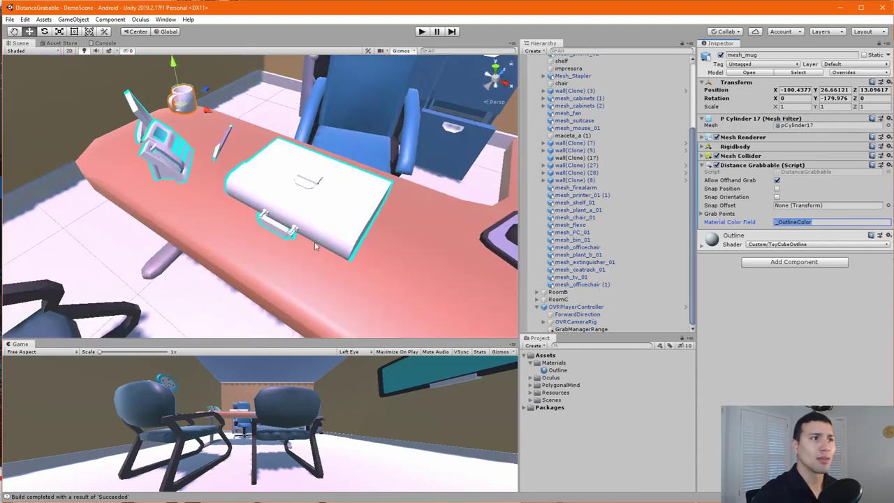
{"action": "scroll", "coordinate": [301, 243], "scroll_direction": "up", "scroll_amount": 5}
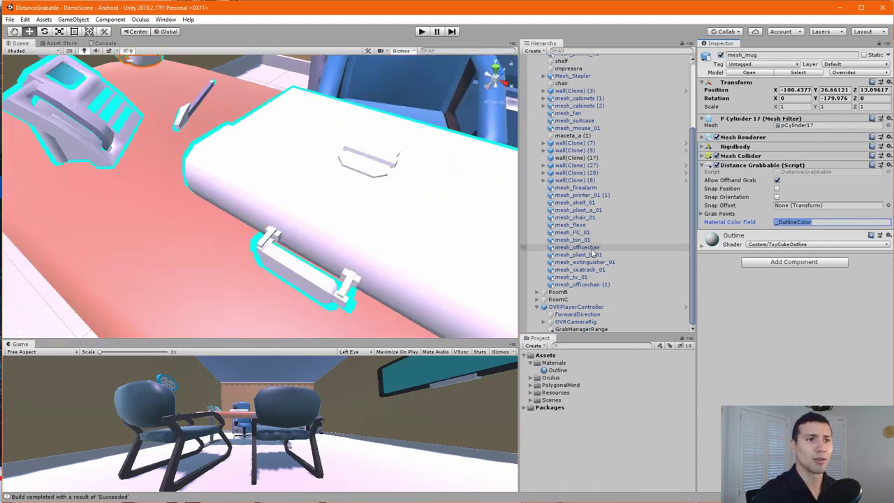
{"action": "left_click", "coordinate": [581, 329]}
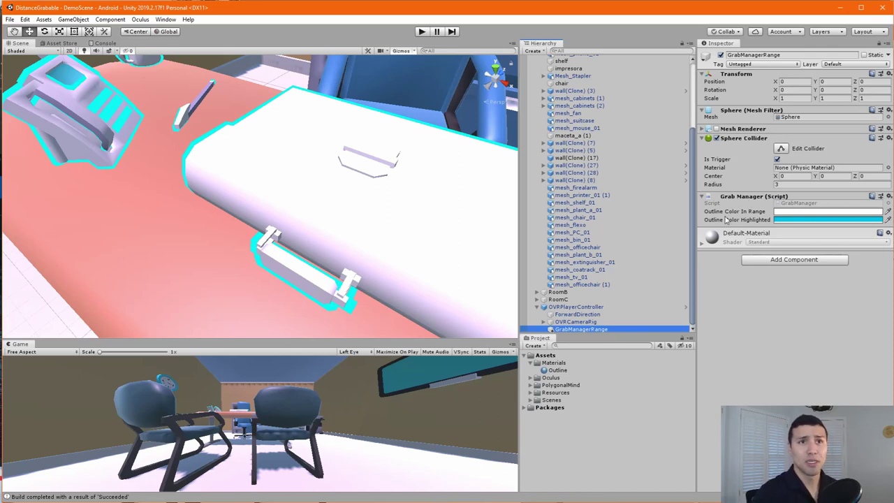
- Change GrabManagerRange's Outline Color In Range to green 0CC806 in the Color picker
{"action": "left_click", "coordinate": [786, 212]}
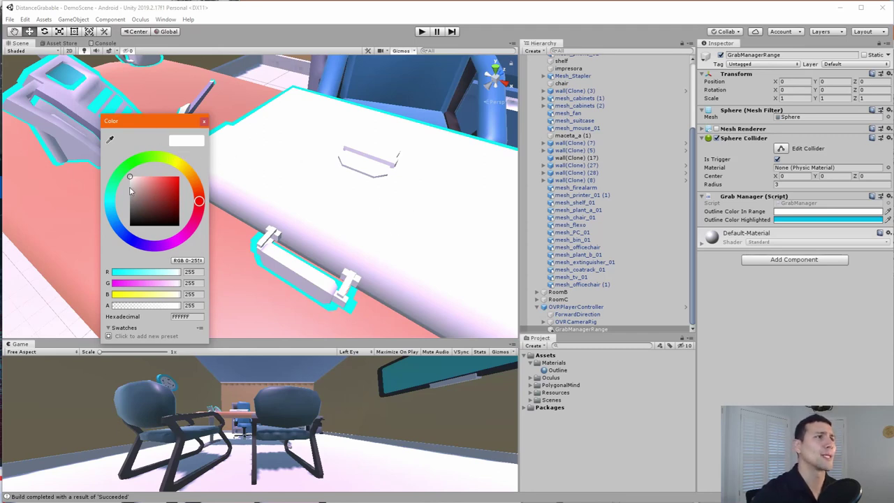
{"action": "left_click", "coordinate": [131, 163]}
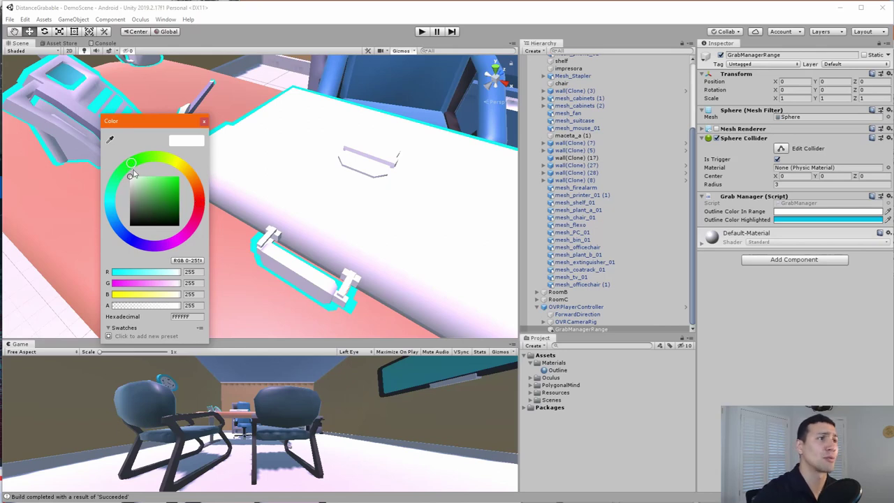
{"action": "left_click_drag", "start_coordinate": [180, 196], "coordinate": [184, 190]}
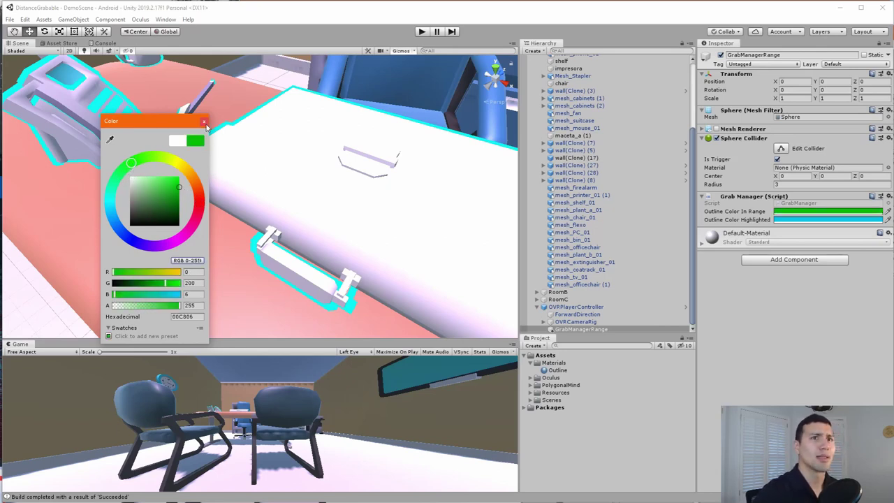
{"action": "left_click", "coordinate": [203, 121]}
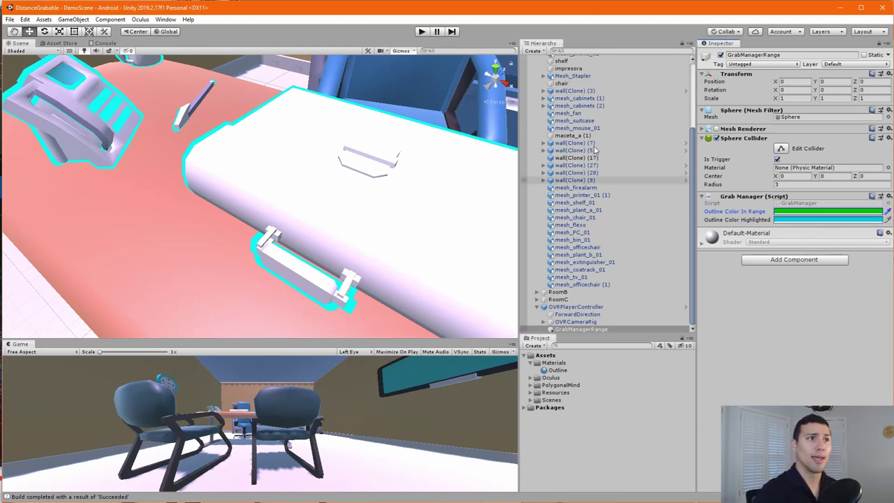
{"action": "scroll", "coordinate": [204, 168], "scroll_direction": "down", "scroll_amount": 5}
{"action": "scroll", "coordinate": [323, 205], "scroll_direction": "up", "scroll_amount": 2}
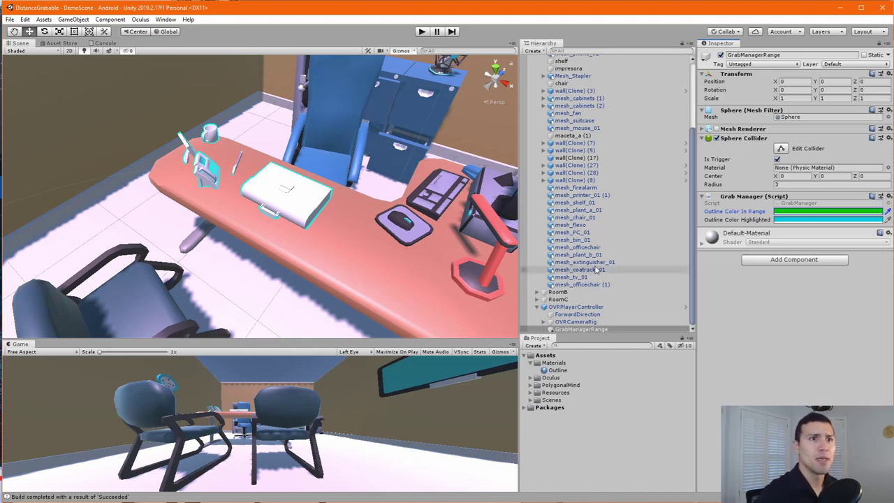
{"action": "scroll", "coordinate": [544, 325], "scroll_direction": "up", "scroll_amount": 1}
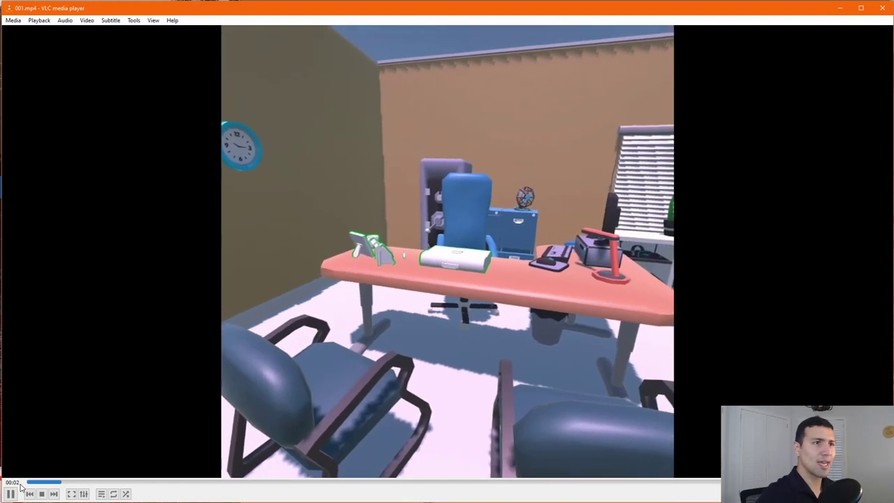
- Pause and resume the 001.mp4 demo three times as it plays to about 00:14
{"action": "left_click", "coordinate": [11, 494]}
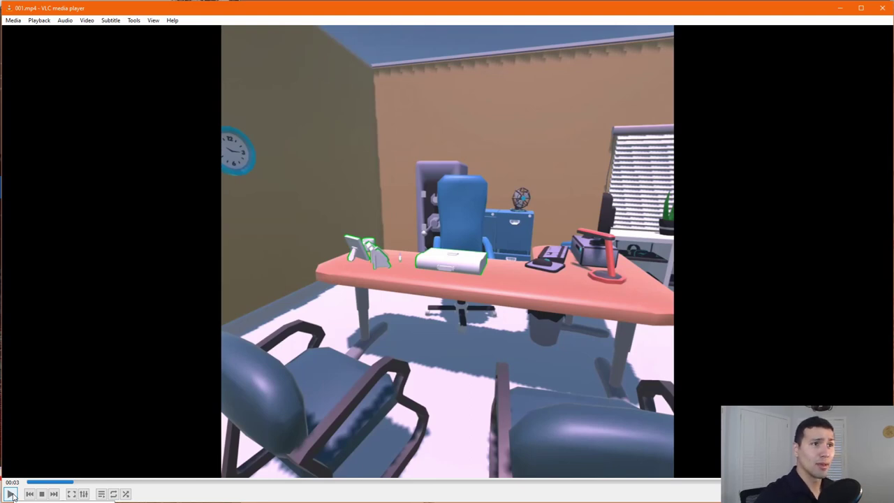
{"action": "left_click", "coordinate": [11, 493]}
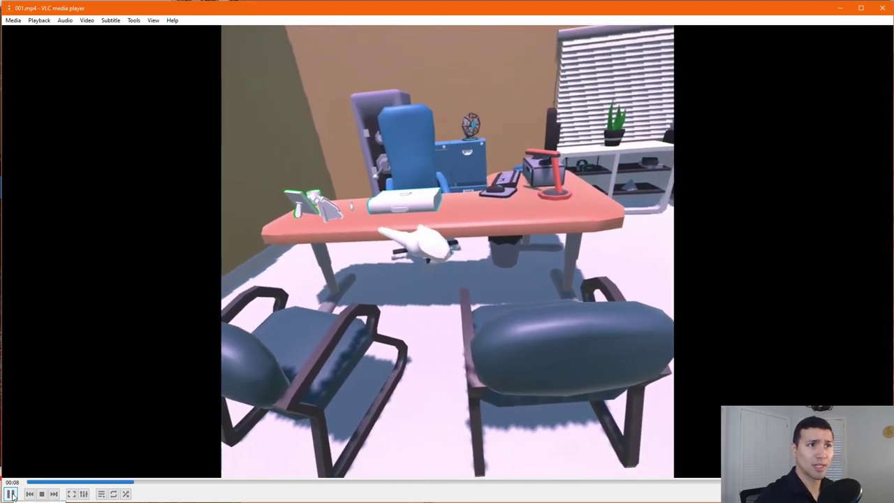
{"action": "left_click", "coordinate": [12, 493]}
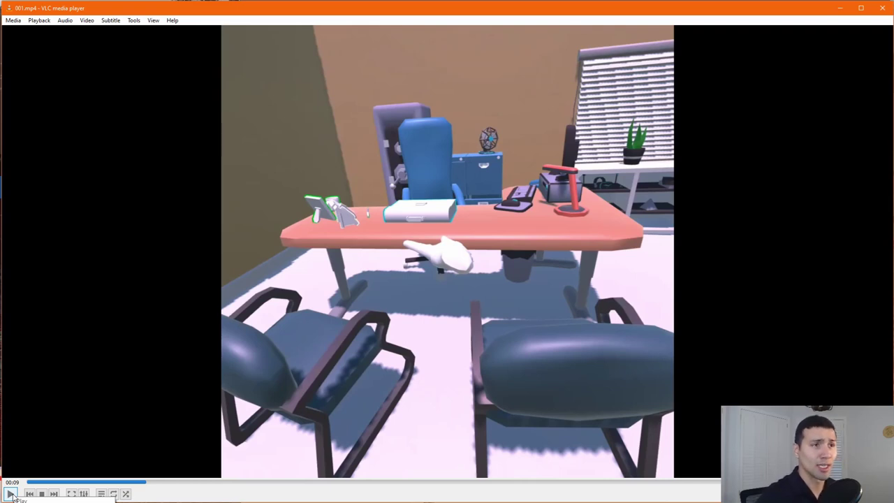
{"action": "left_click", "coordinate": [11, 494]}
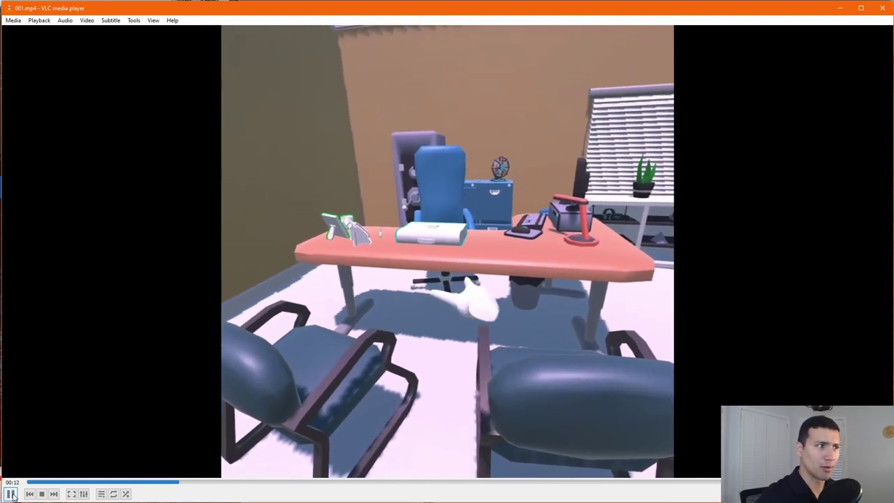
{"action": "left_click", "coordinate": [11, 493]}
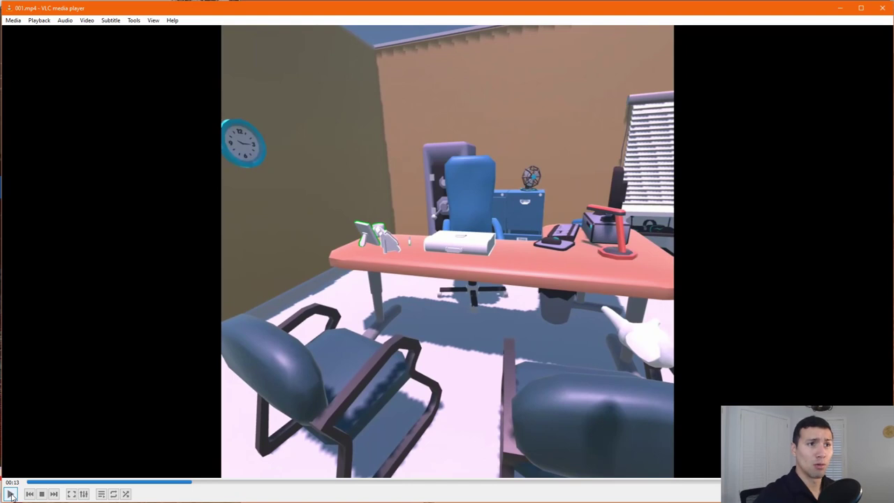
{"action": "left_click", "coordinate": [11, 494]}
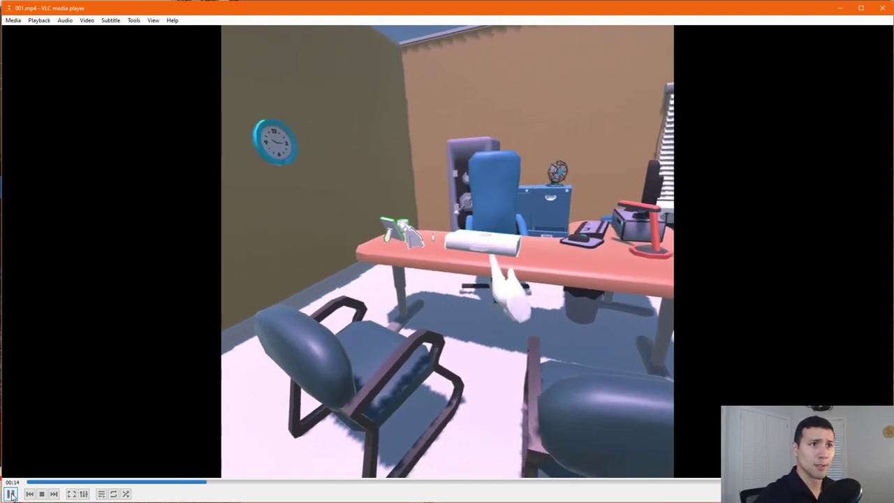